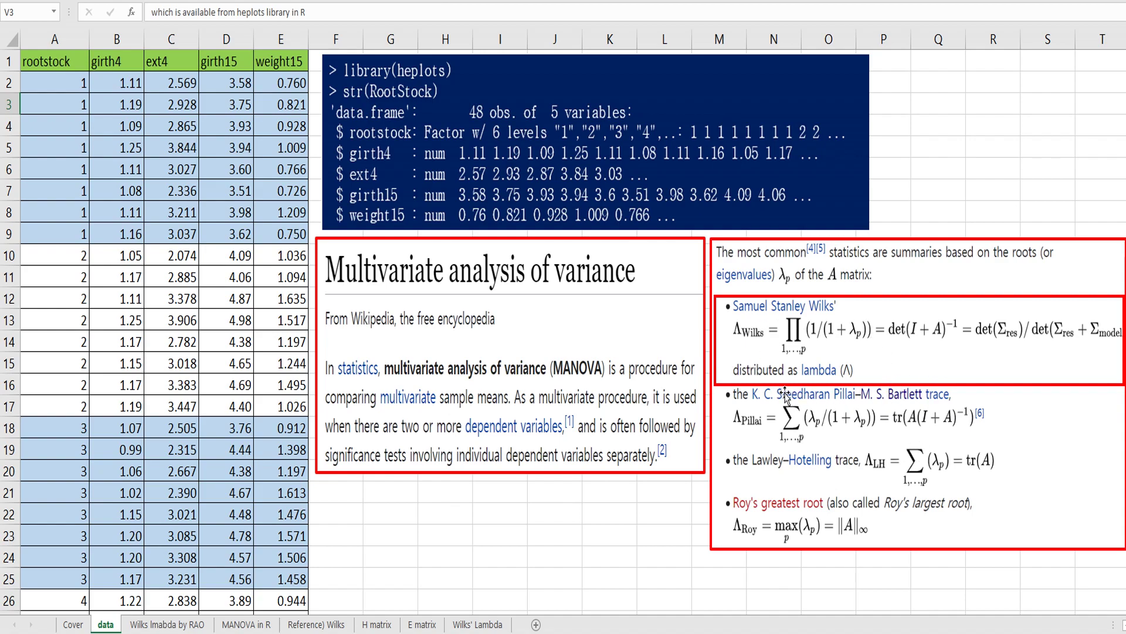
# - Review the reference sheets on Rao's Wilks' lambda approximation, the MANOVA output in R, and the NCSS and SAS Wilks formulas
pyautogui.click(162, 626)
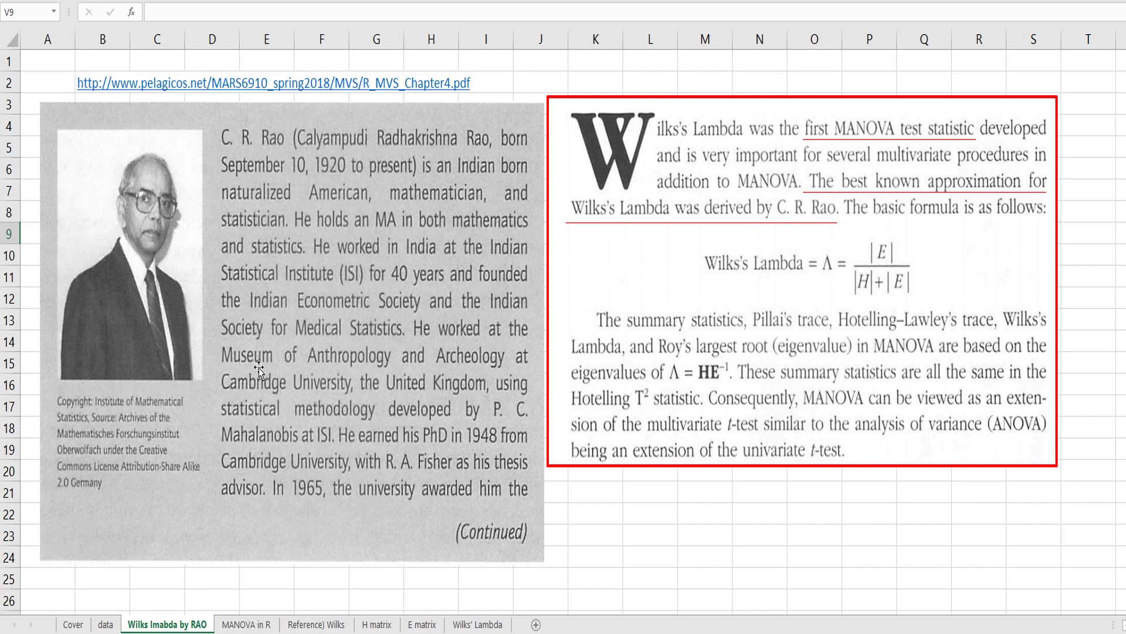
pyautogui.click(259, 625)
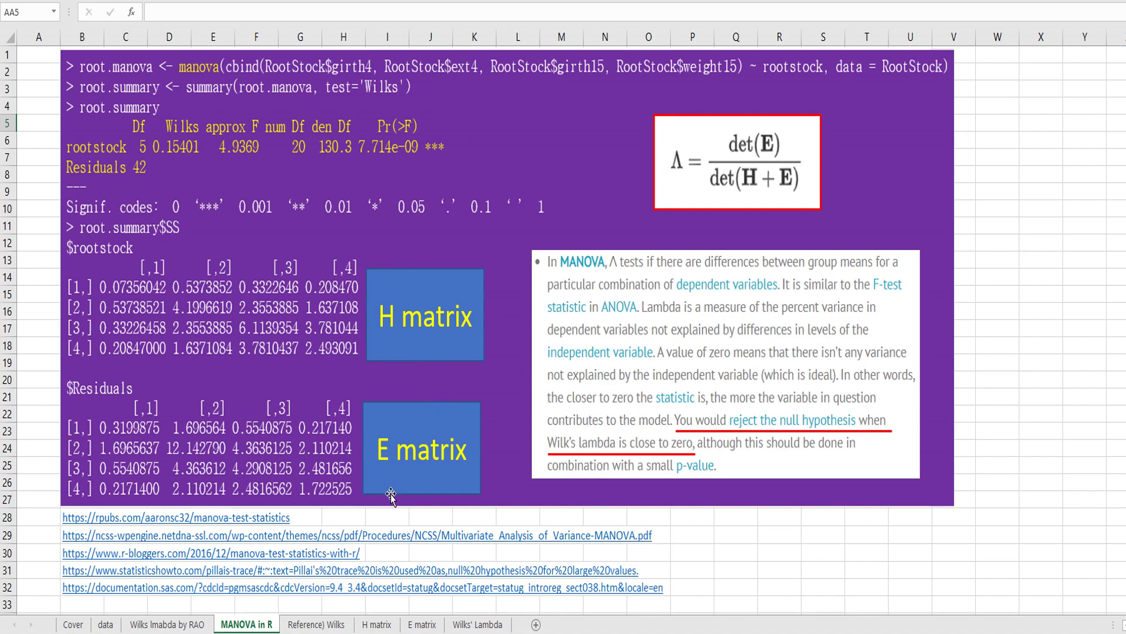
pyautogui.click(316, 624)
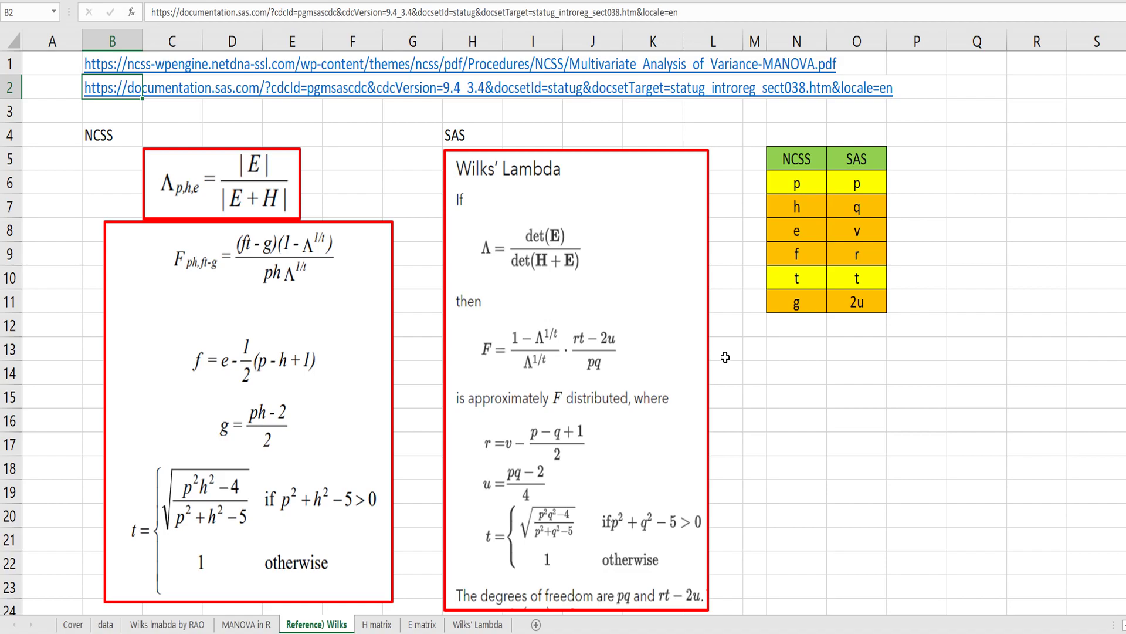
# - On the H matrix sheet, calculate the total girth4 mean in J2 with AVERAGE over D2:D49
pyautogui.click(376, 624)
pyautogui.click(521, 88)
pyautogui.write('=')
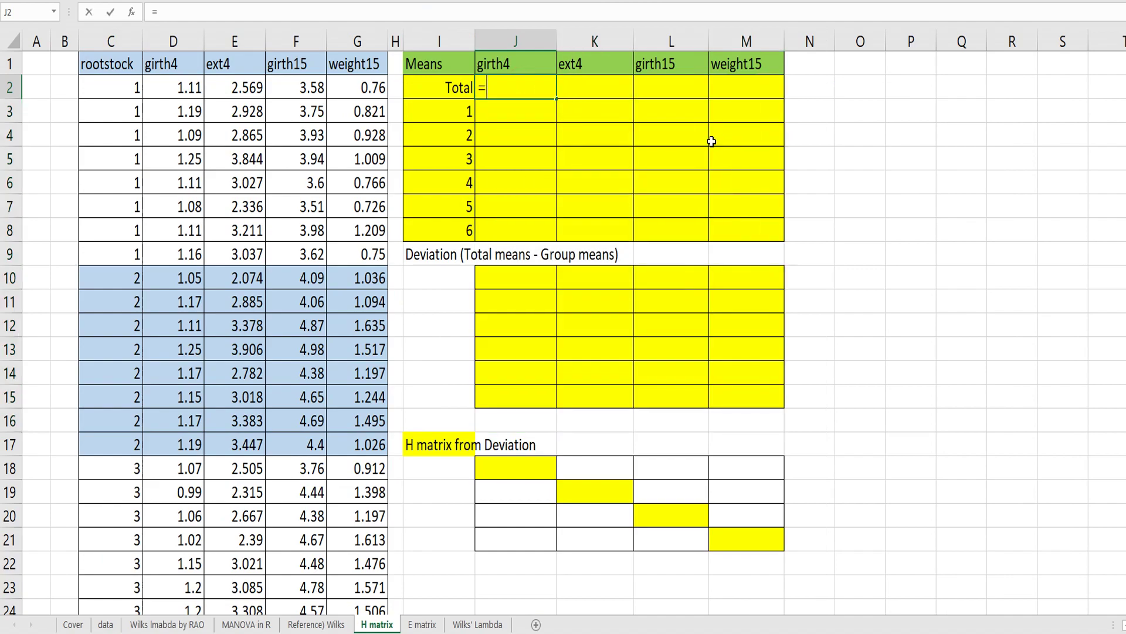
pyautogui.write('av')
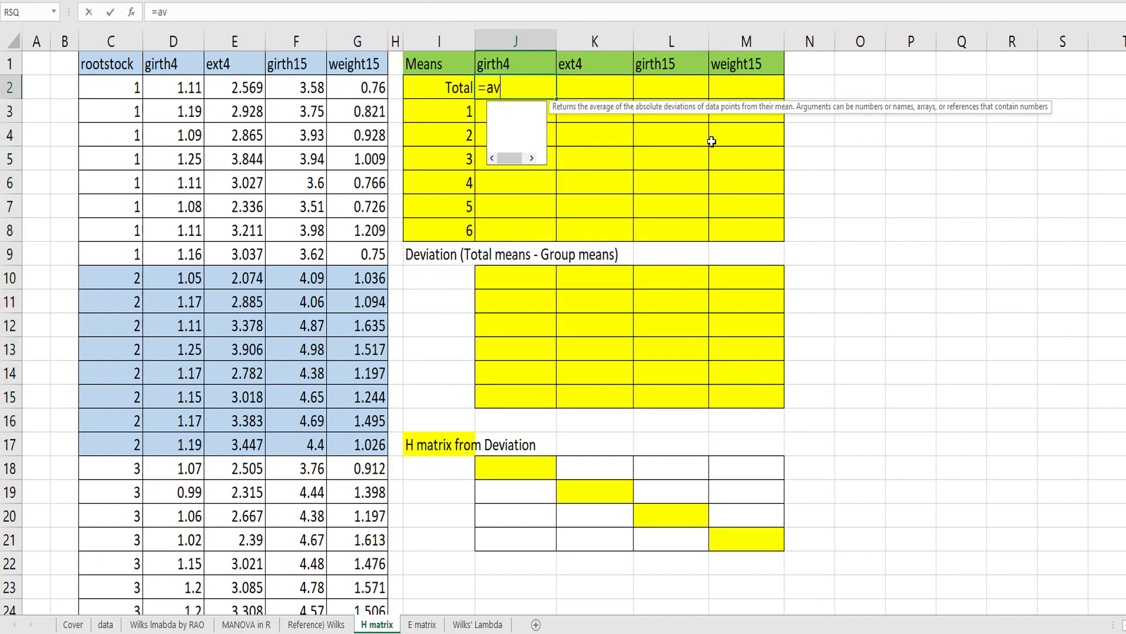
pyautogui.write('erage(')
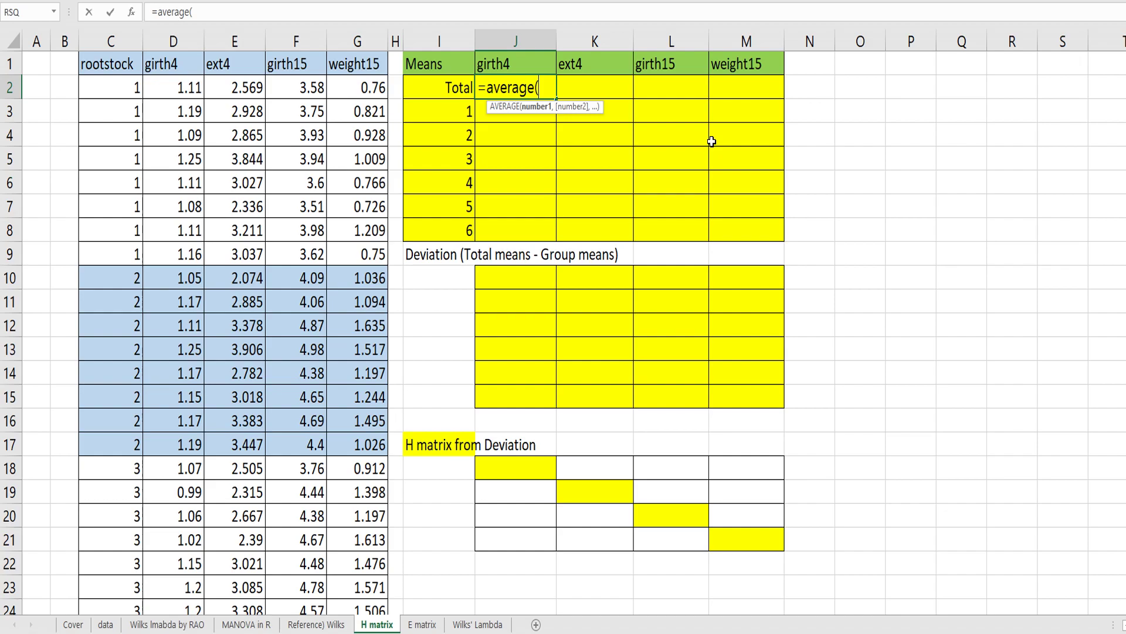
pyautogui.click(191, 87)
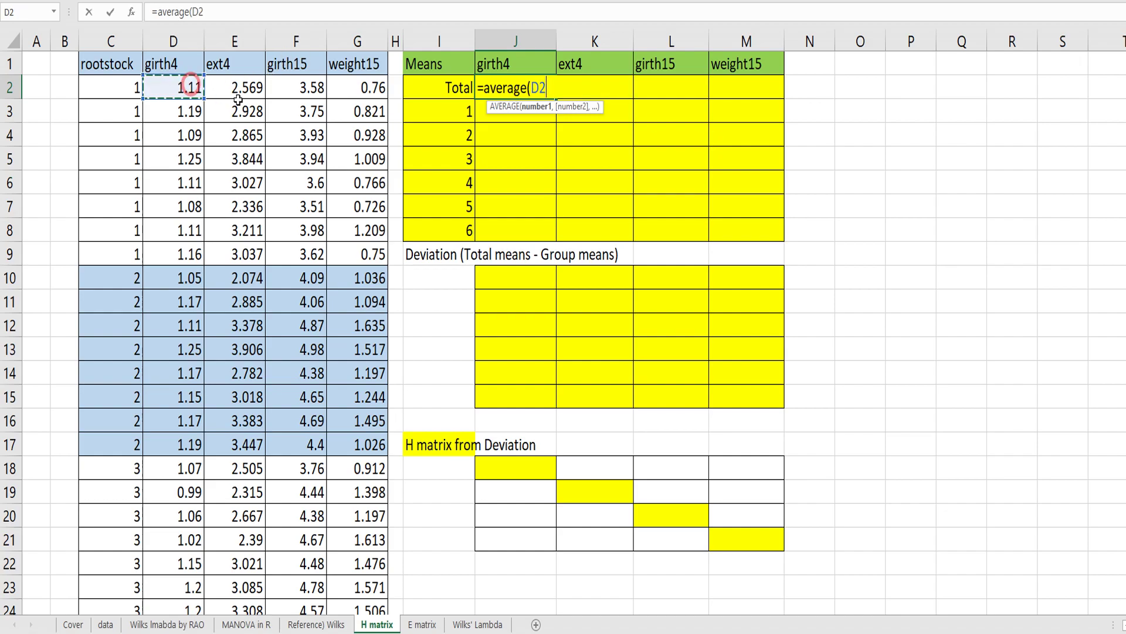
pyautogui.hotkey('ctrl', 'shift', 'Down')
pyautogui.write(')')
pyautogui.hotkey('ctrl', 'Return')
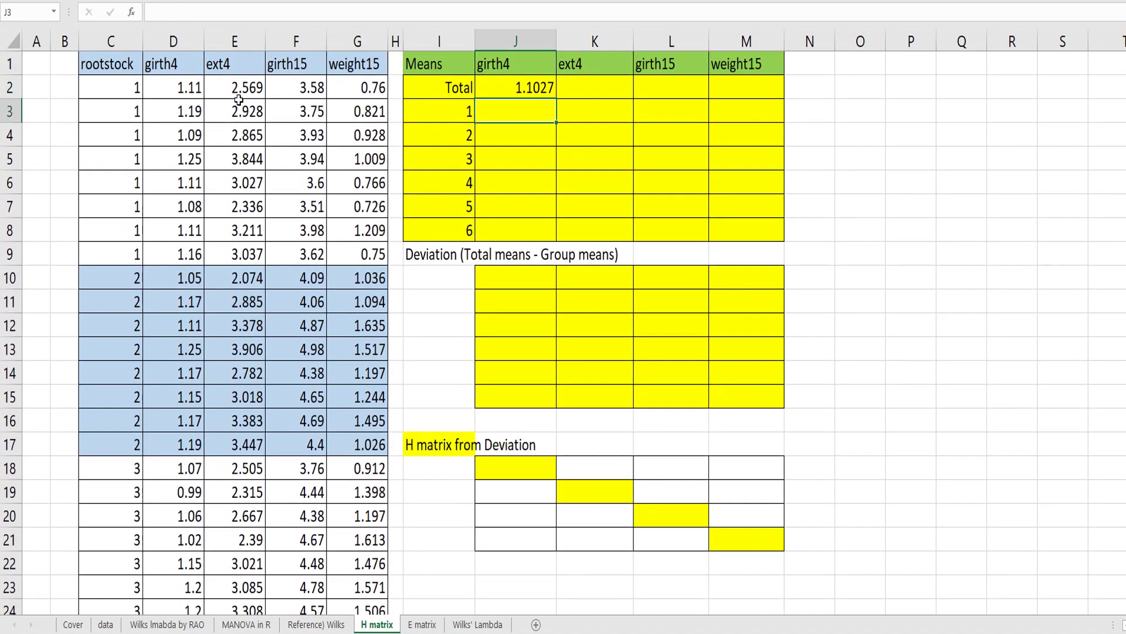
# - Copy the total mean formula from J2 across to the ext4, girth15 and weight15 columns
pyautogui.hotkey('ctrl', 'c')
pyautogui.hotkey('shift', 'Right')
pyautogui.hotkey('shift', 'Right')
pyautogui.hotkey('shift', 'Right')
pyautogui.hotkey('ctrl', 'v')
# - Start an AVERAGEIF formula in J3 with the absolute rootstock range $C$2:$C$49 as its criteria range
pyautogui.press('Down')
pyautogui.write('=')
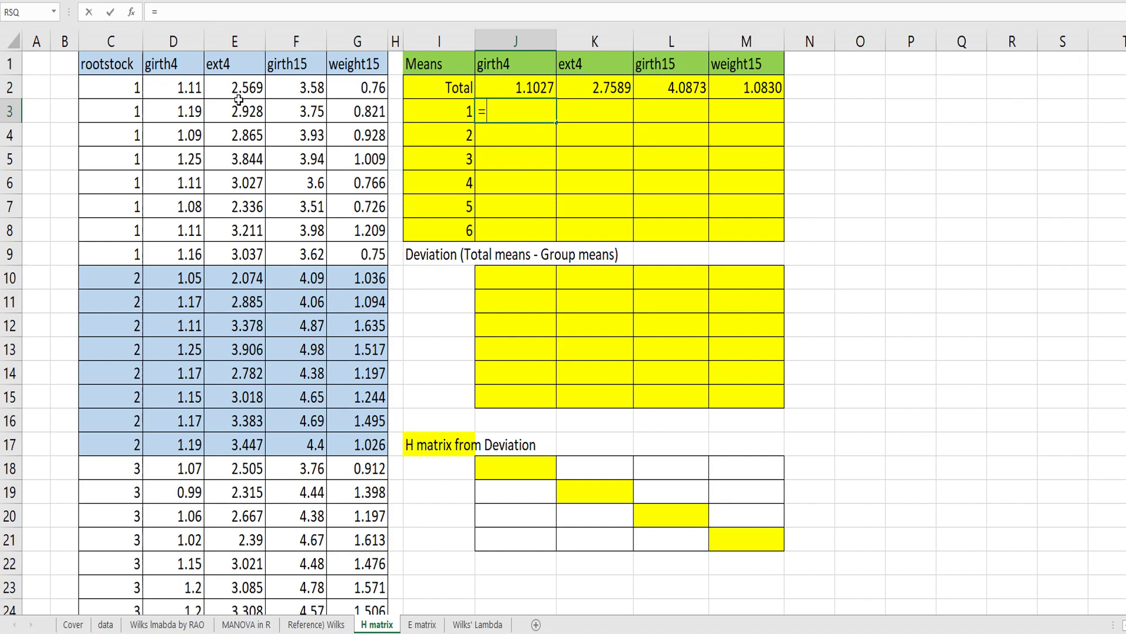
pyautogui.write('averageif(')
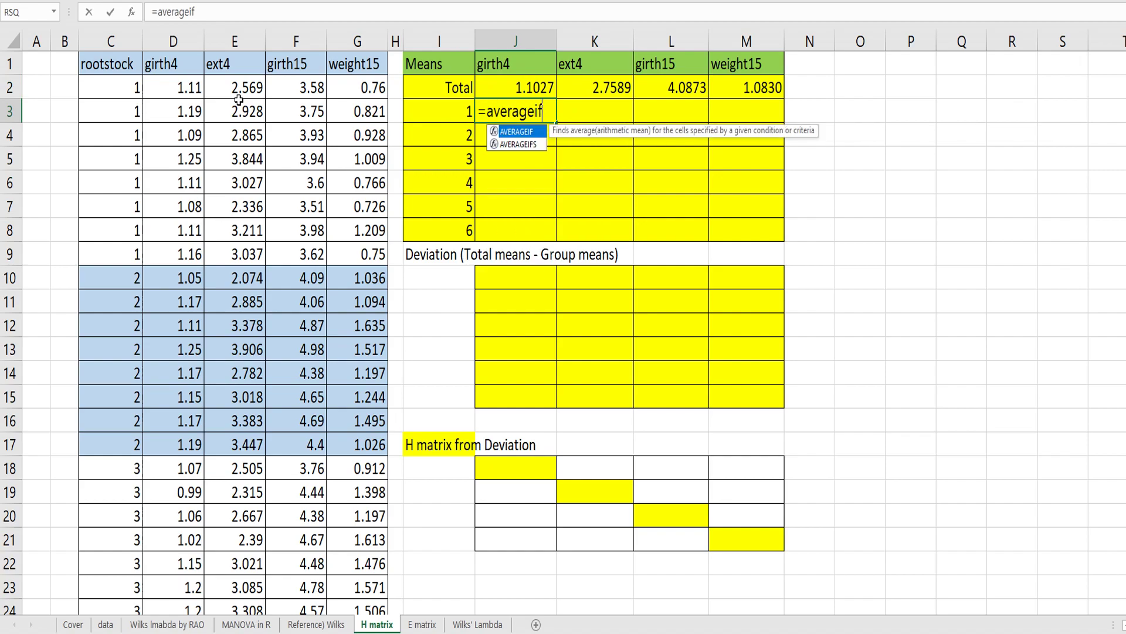
pyautogui.press('Down')
pyautogui.press('Left')
pyautogui.press('Left')
pyautogui.press('Left')
pyautogui.press('Left')
pyautogui.press('Left')
pyautogui.press('Left')
pyautogui.press('Left')
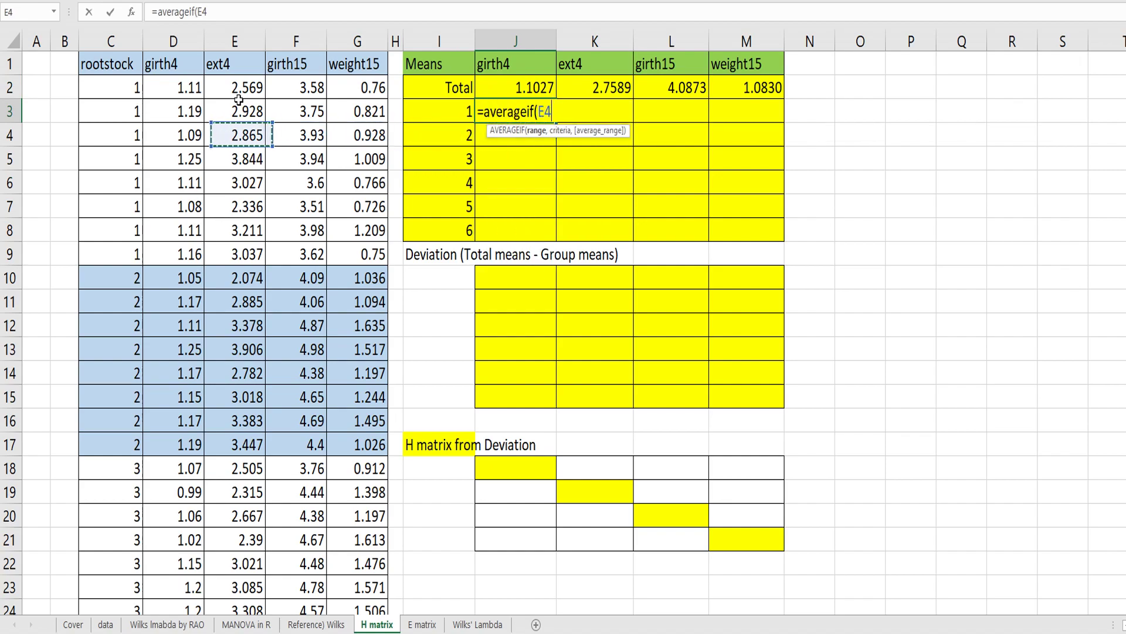
pyautogui.press('Up')
pyautogui.press('Up')
pyautogui.hotkey('ctrl', 'shift', 'Down')
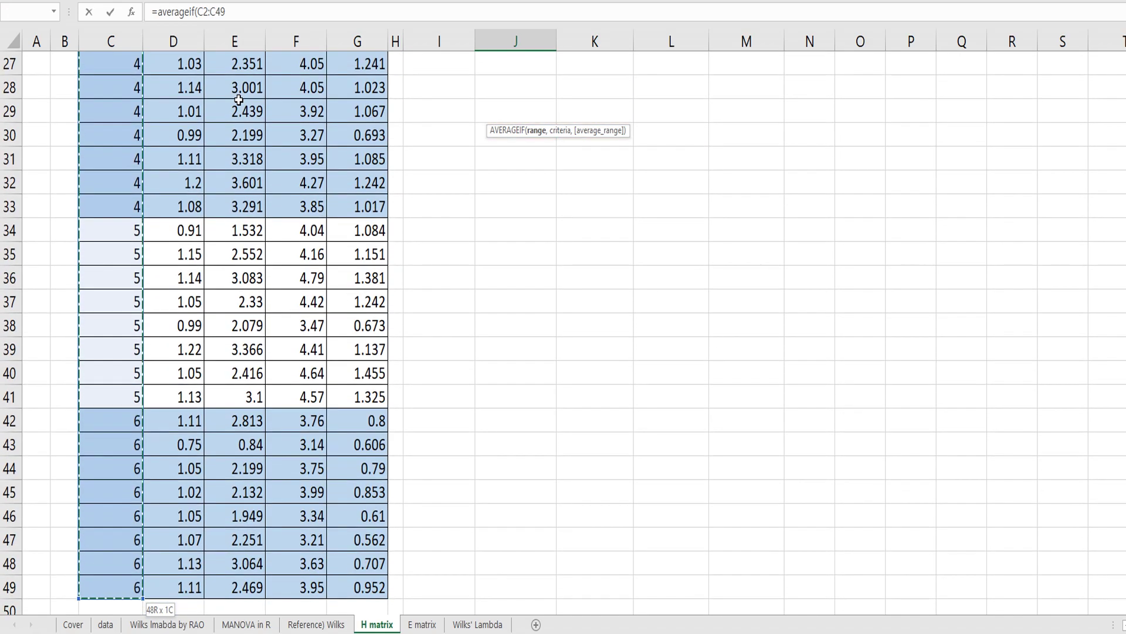
pyautogui.press('F4')
# - Add the group number cell as the AVERAGEIF criterion with a fixed column, $I3
pyautogui.write(',')
pyautogui.press('Down')
pyautogui.press('Left')
pyautogui.press('Up')
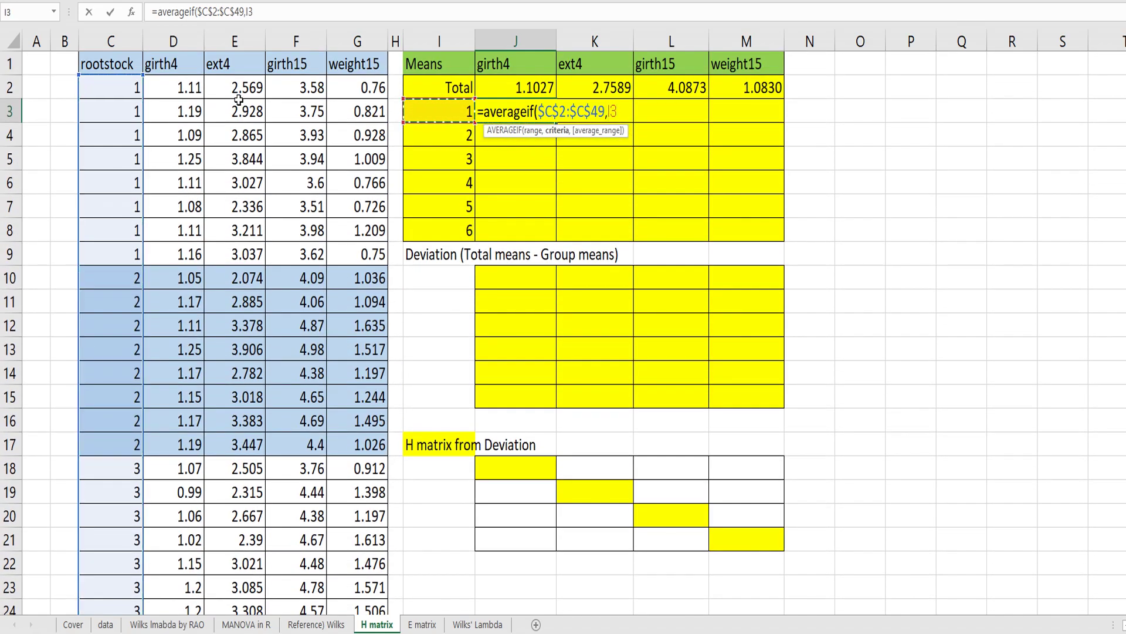
pyautogui.press('F4')
pyautogui.press('F4')
pyautogui.press('F4')
# - Complete the AVERAGEIF formula with the girth4 values D$2:D$49 as the row-locked average range
pyautogui.write(',')
pyautogui.press('Down')
pyautogui.press('Left')
pyautogui.press('Left')
pyautogui.press('Left')
pyautogui.press('Left')
pyautogui.press('Left')
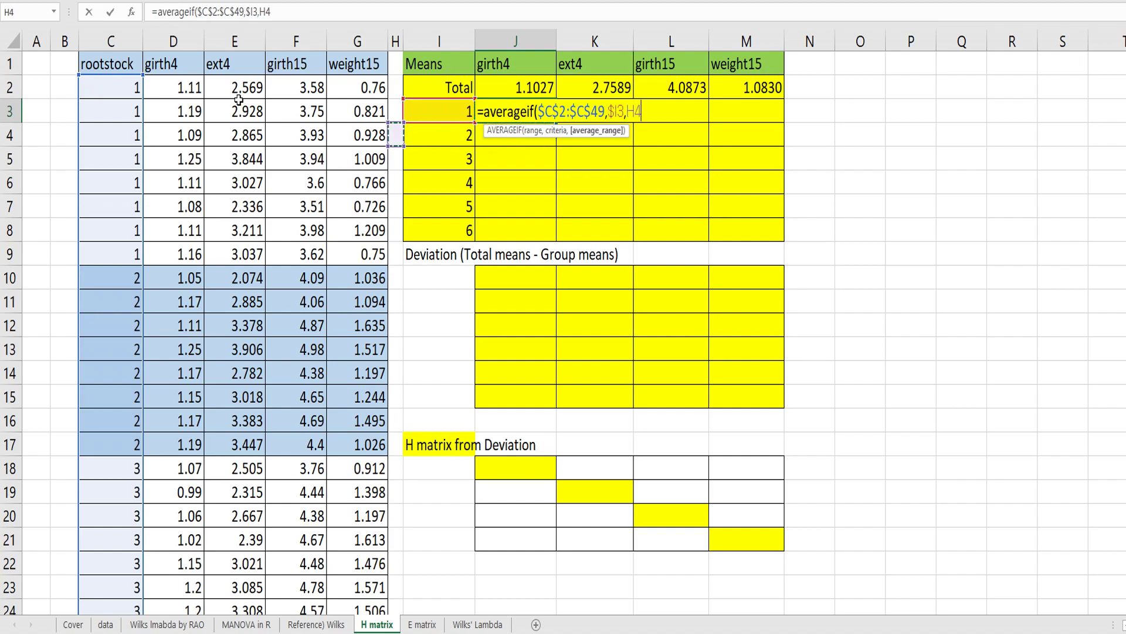
pyautogui.press('Left')
pyautogui.press('Up')
pyautogui.press('Up')
pyautogui.hotkey('ctrl', 'shift', 'Down')
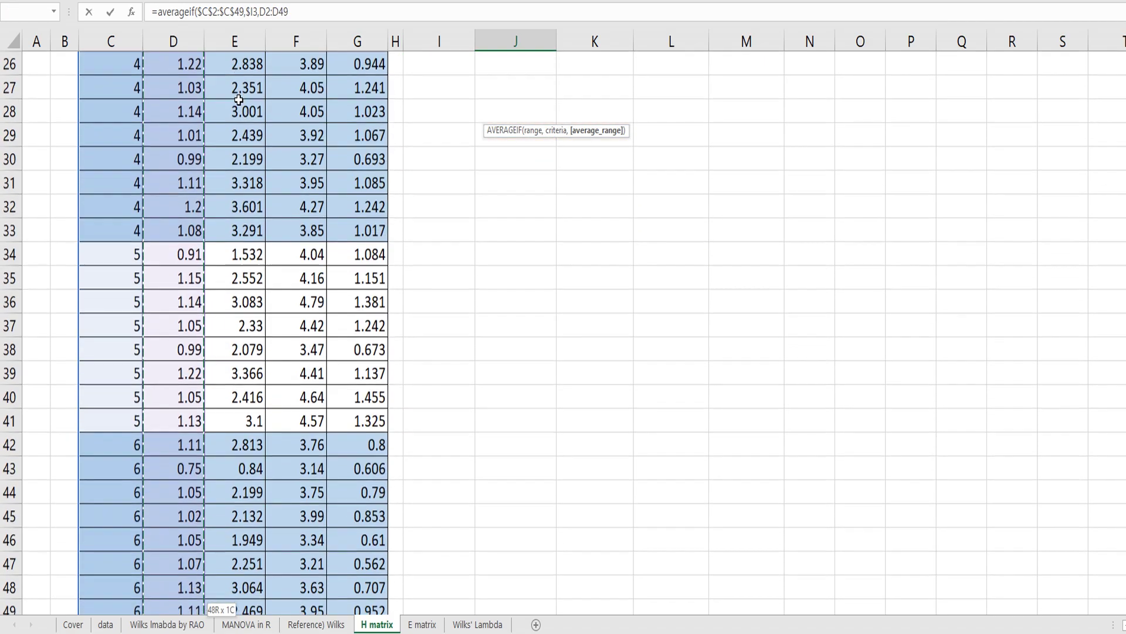
pyautogui.press('F4')
pyautogui.press('F4')
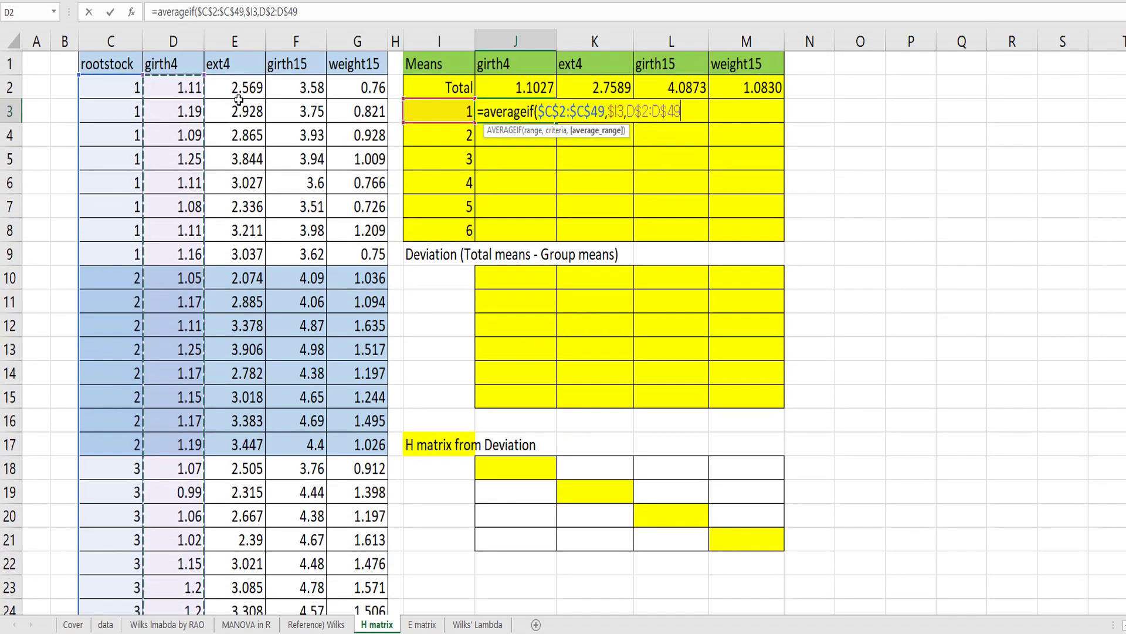
pyautogui.press('Return')
# - Copy the group mean formula from J3 to J3:M8 for all six rootstock groups and four variables
pyautogui.press('Up')
pyautogui.hotkey('ctrl', 'c')
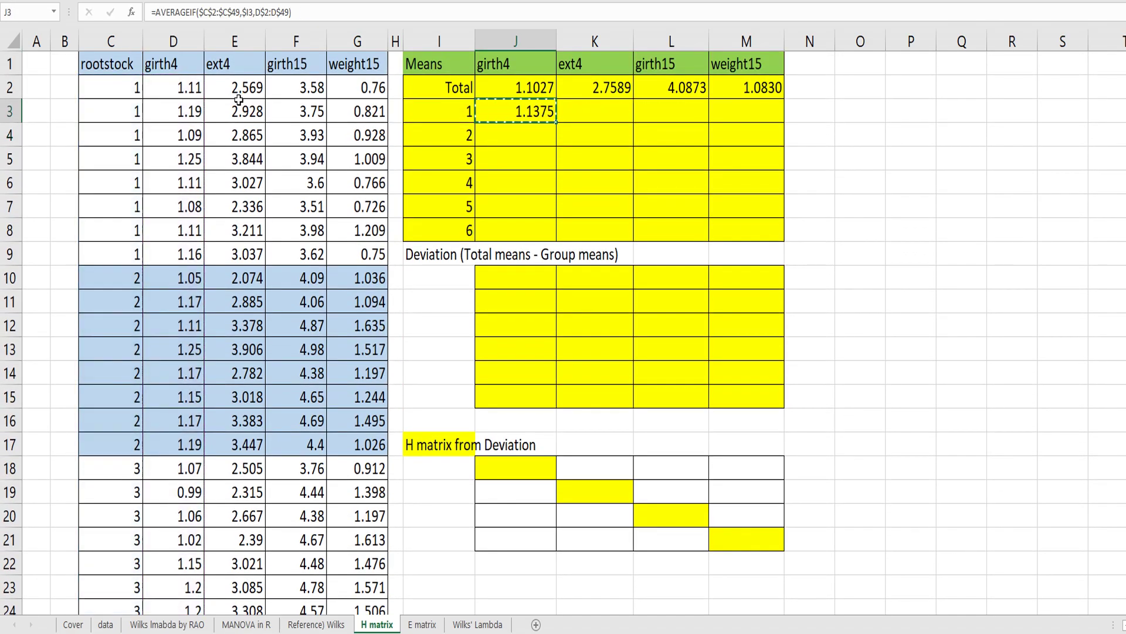
pyautogui.hotkey('shift', 'Down')
pyautogui.hotkey('shift', 'Down')
pyautogui.hotkey('shift', 'Down')
pyautogui.hotkey('shift', 'Down')
pyautogui.hotkey('shift', 'Down')
pyautogui.hotkey('shift', 'Right')
pyautogui.hotkey('shift', 'Right')
pyautogui.hotkey('shift', 'Right')
pyautogui.hotkey('ctrl', 'v')
pyautogui.press('Escape')
# - Enter the first deviation in J10 as total mean minus group mean with the formula =J$2-J3
pyautogui.press('Down')
pyautogui.press('Down')
pyautogui.press('Down')
pyautogui.press('Down')
pyautogui.press('Down')
pyautogui.press('Down')
pyautogui.press('Down')
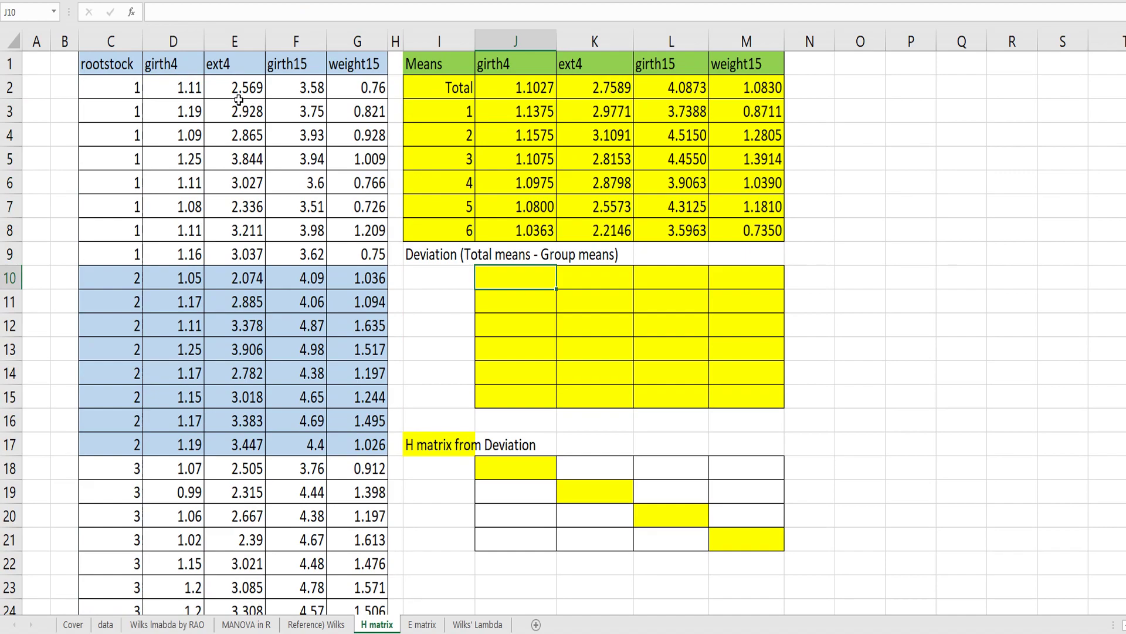
pyautogui.write('=')
pyautogui.press('Up')
pyautogui.press('Up')
pyautogui.press('Up')
pyautogui.press('Up')
pyautogui.press('Up')
pyautogui.press('Up')
pyautogui.press('Up')
pyautogui.press('Up')
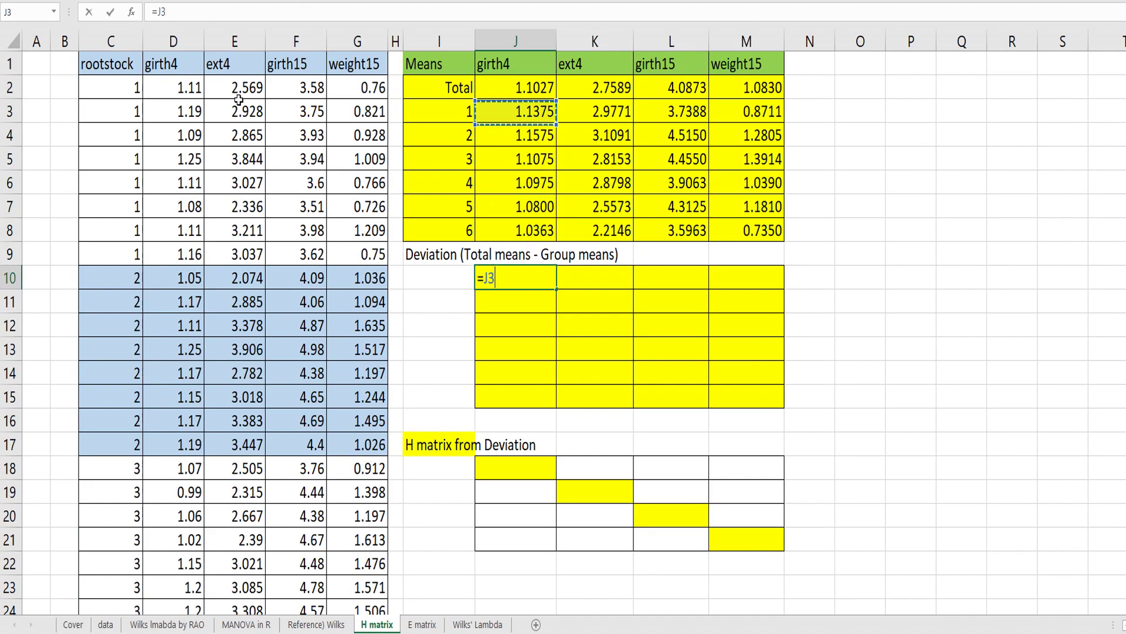
pyautogui.press('F4')
pyautogui.press('F4')
pyautogui.write('-')
pyautogui.press('Up')
pyautogui.press('Up')
pyautogui.press('Up')
pyautogui.press('Up')
pyautogui.press('Up')
pyautogui.press('Up')
pyautogui.press('Up')
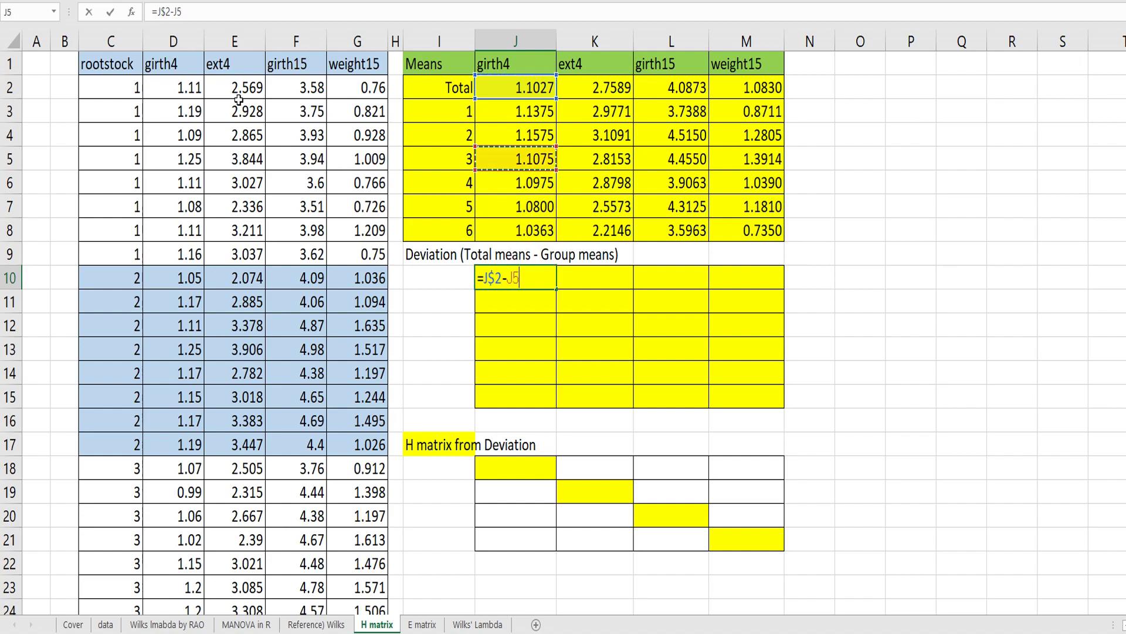
pyautogui.hotkey('ctrl', 'Return')
# - Copy the deviation formula from J10 to the whole deviation block J10:M15
pyautogui.hotkey('ctrl', 'c')
pyautogui.hotkey('shift', 'Down')
pyautogui.hotkey('shift', 'Down')
pyautogui.hotkey('shift', 'Down')
pyautogui.hotkey('shift', 'Down')
pyautogui.hotkey('shift', 'Down')
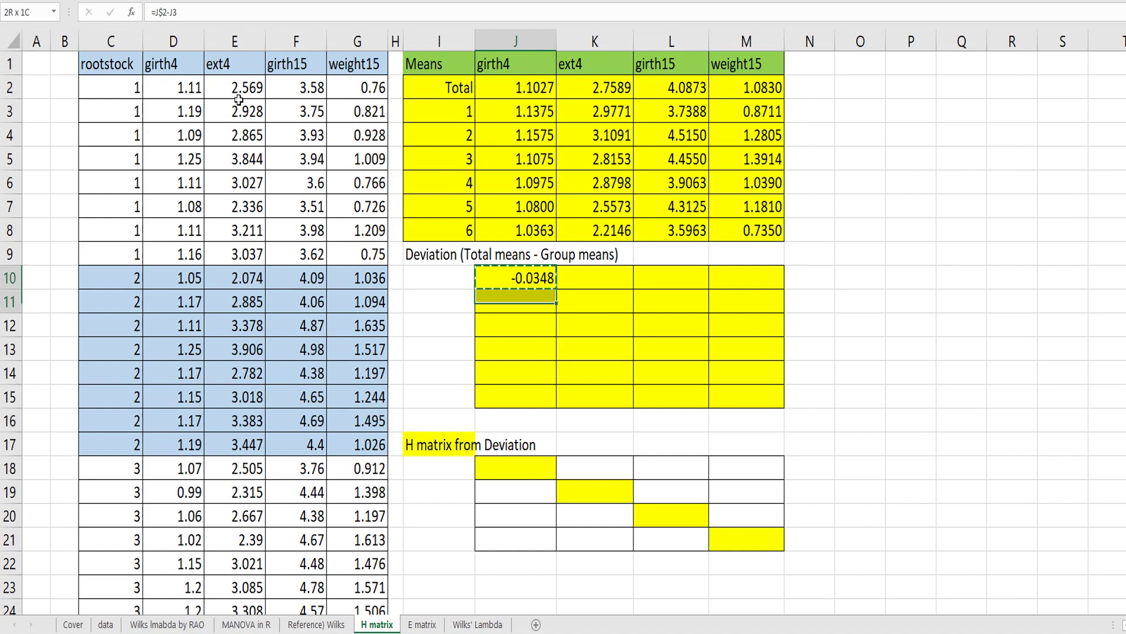
pyautogui.hotkey('shift', 'Right')
pyautogui.hotkey('shift', 'Right')
pyautogui.hotkey('shift', 'Right')
pyautogui.hotkey('ctrl', 'v')
pyautogui.press('Escape')
# - Select J18:M21 and start an MMULT formula whose first array is TRANSPOSE of the deviations J10:M15
pyautogui.press('Down')
pyautogui.press('Down')
pyautogui.press('Down')
pyautogui.press('Down')
pyautogui.press('Down')
pyautogui.press('Down')
pyautogui.press('Down')
pyautogui.press('Down')
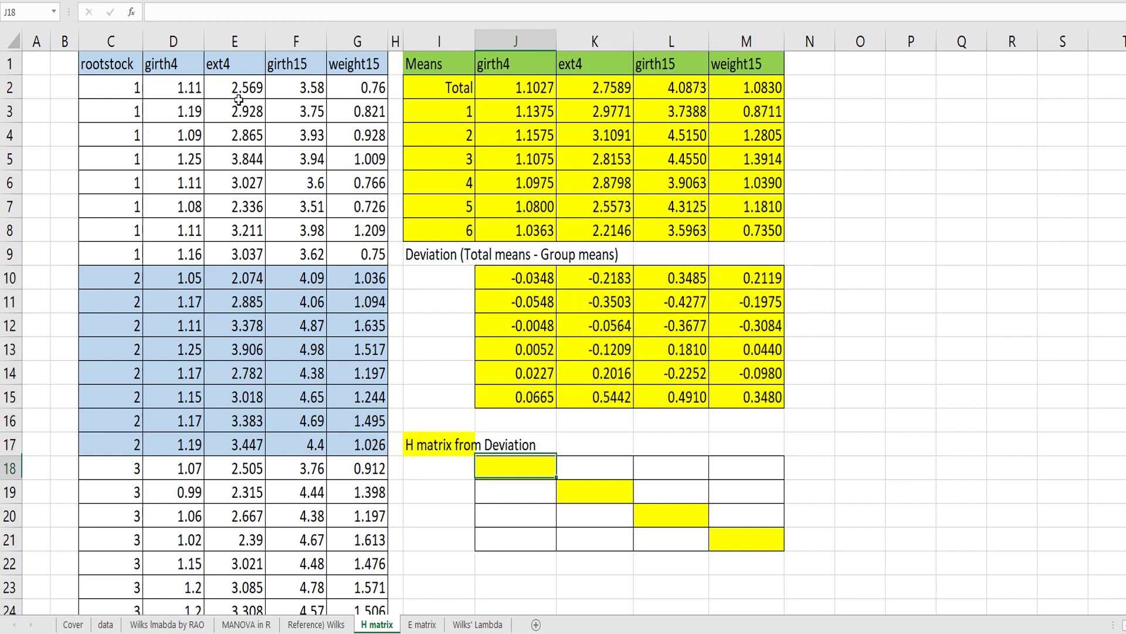
pyautogui.hotkey('shift', 'Down')
pyautogui.hotkey('shift', 'Down')
pyautogui.hotkey('shift', 'Down')
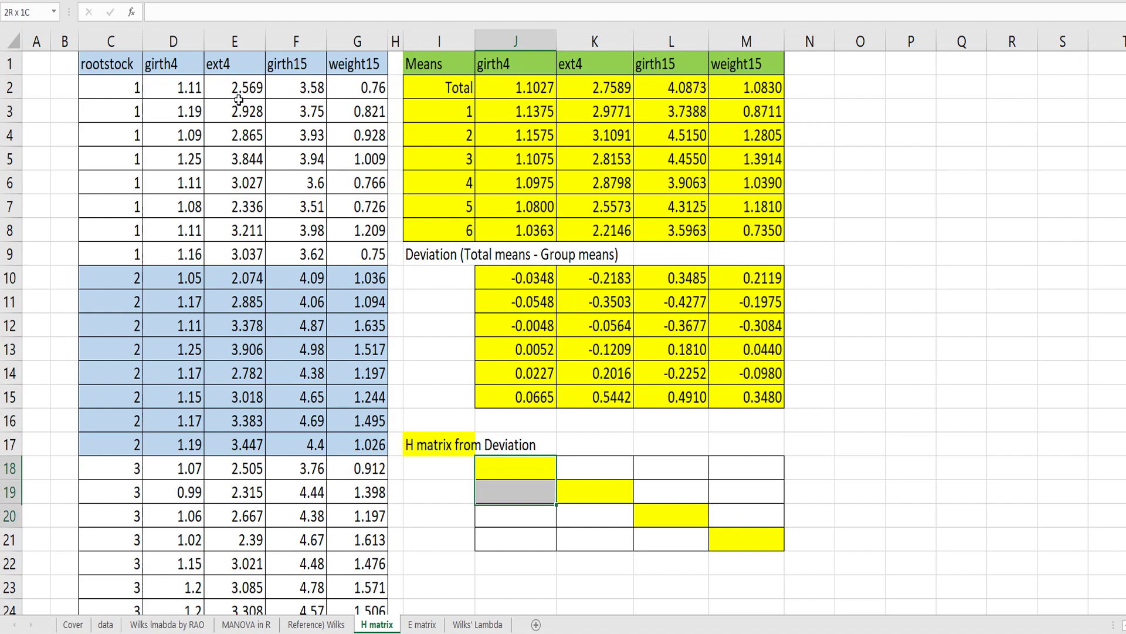
pyautogui.hotkey('shift', 'Right')
pyautogui.hotkey('shift', 'Right')
pyautogui.hotkey('shift', 'Right')
pyautogui.press('F2')
pyautogui.write('=mmult')
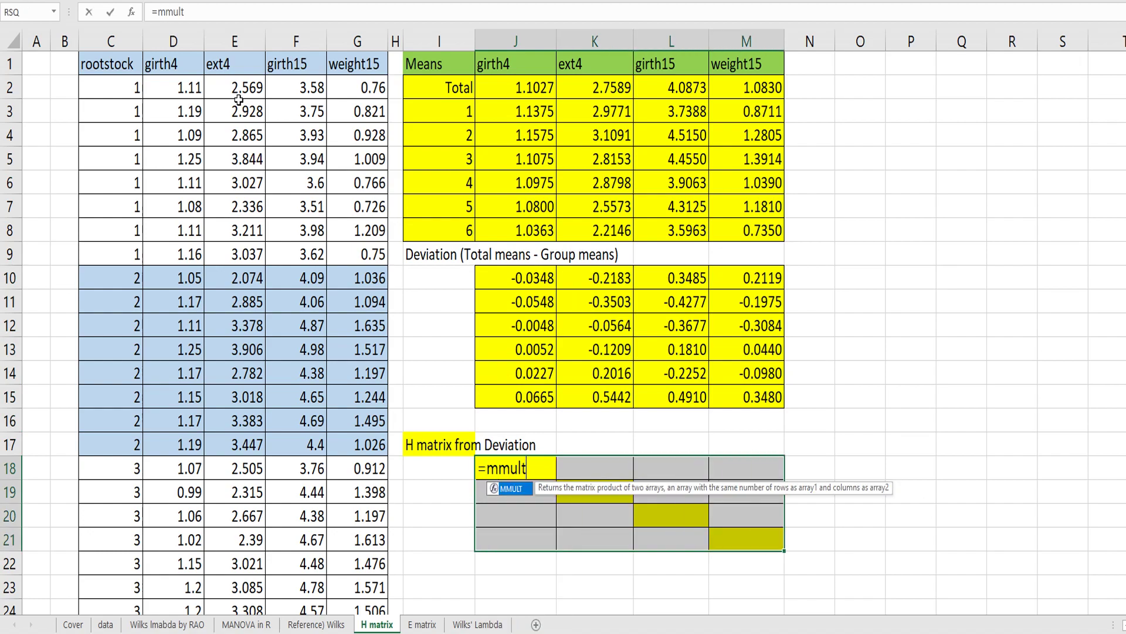
pyautogui.write('(tra')
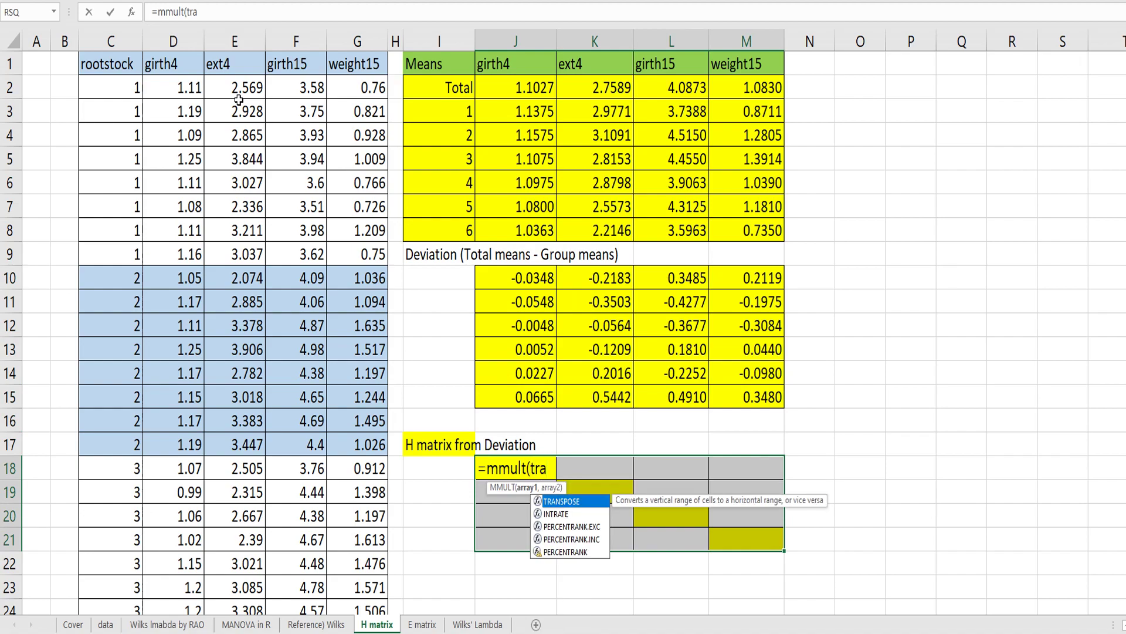
pyautogui.write('nspose(')
pyautogui.press('Up')
pyautogui.press('Up')
pyautogui.press('Up')
pyautogui.hotkey('shift', 'Right')
pyautogui.hotkey('shift', 'Right')
pyautogui.hotkey('shift', 'Right')
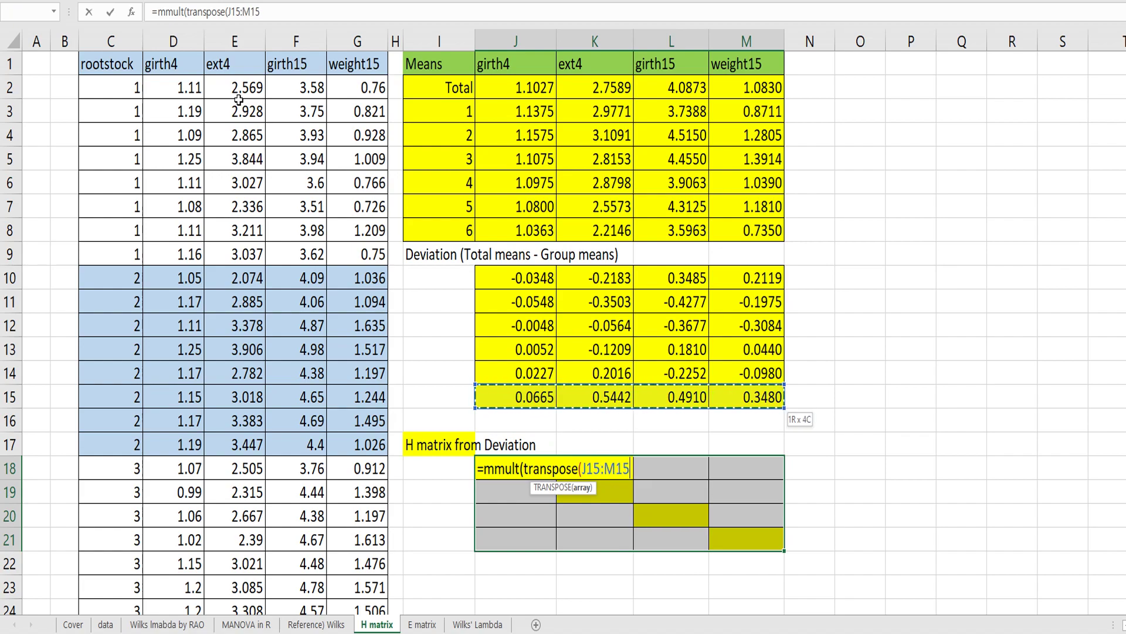
pyautogui.hotkey('shift', 'Up')
pyautogui.hotkey('shift', 'Up')
pyautogui.hotkey('shift', 'Up')
pyautogui.hotkey('shift', 'Up')
pyautogui.hotkey('shift', 'Up')
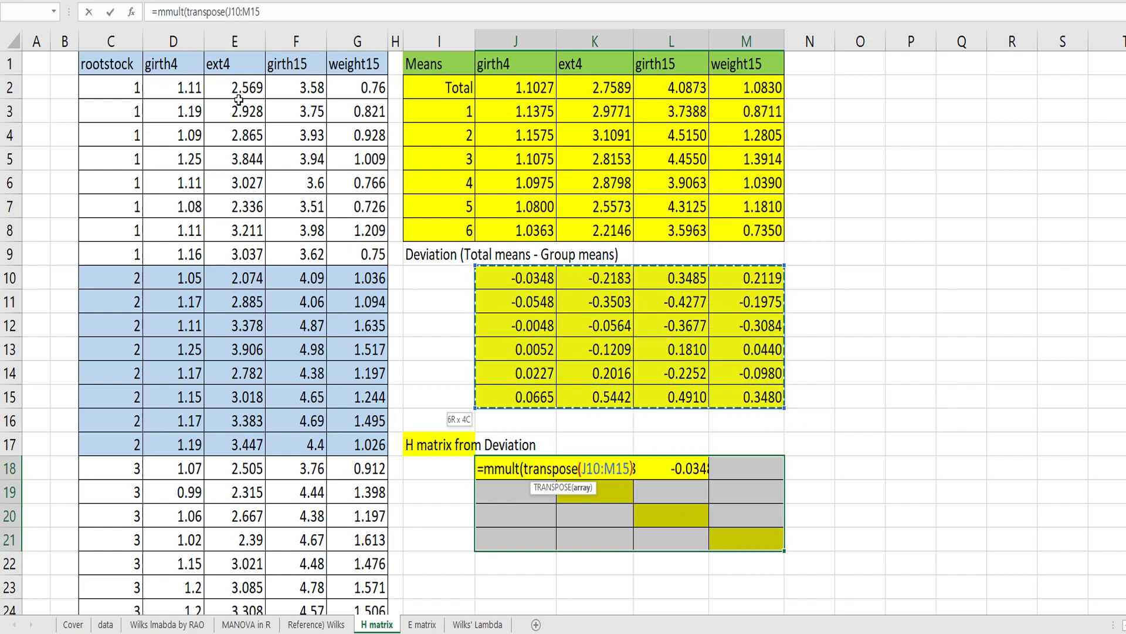
# - Complete the H matrix array formula with J10:M15 as the second array, multiply by 8, and enter it across J18:M21
pyautogui.write('),')
pyautogui.press('Up')
pyautogui.press('Up')
pyautogui.press('Up')
pyautogui.hotkey('shift', 'Right')
pyautogui.hotkey('shift', 'Right')
pyautogui.hotkey('shift', 'Right')
pyautogui.hotkey('shift', 'Up')
pyautogui.hotkey('shift', 'Up')
pyautogui.hotkey('shift', 'Up')
pyautogui.hotkey('shift', 'Up')
pyautogui.hotkey('shift', 'Up')
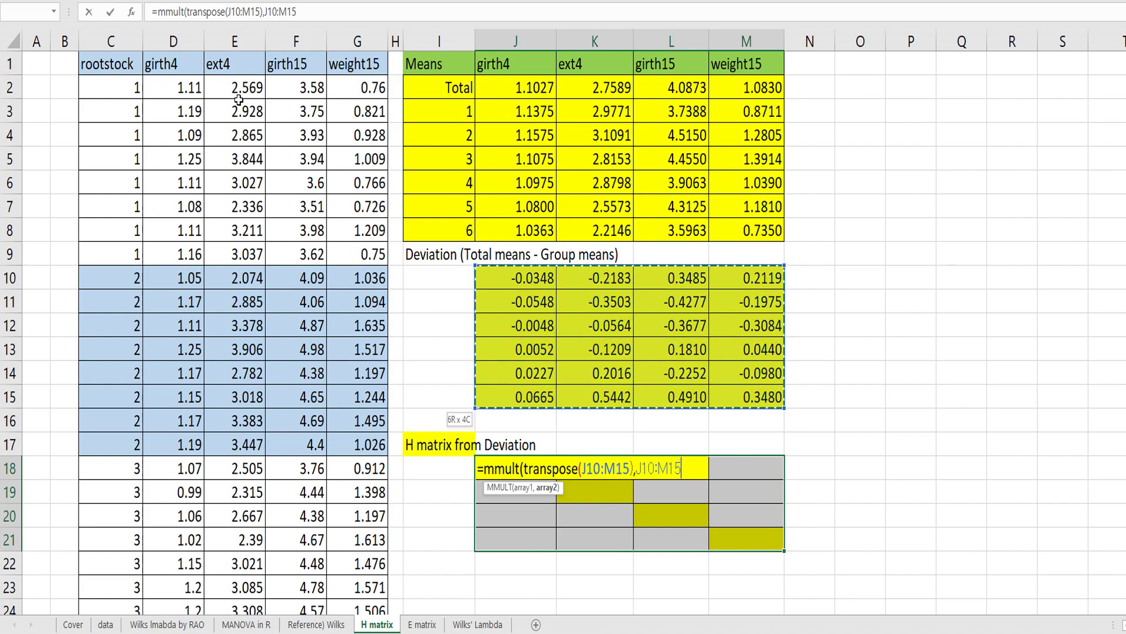
pyautogui.write(')*8')
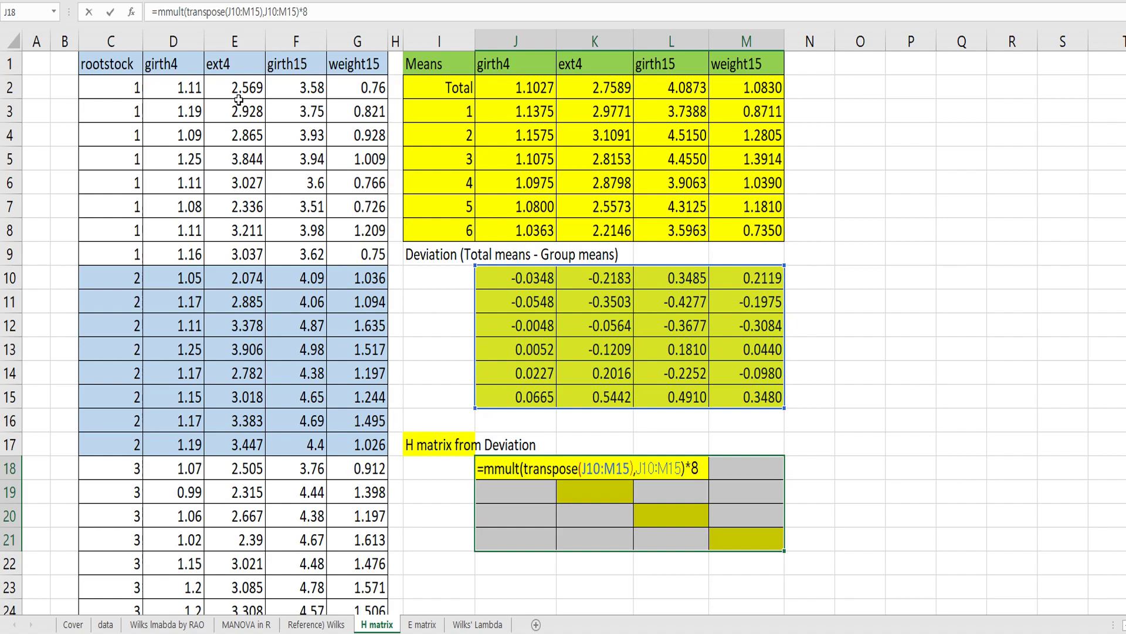
pyautogui.hotkey('ctrl', 'shift', 'Return')
pyautogui.press('Down')
pyautogui.press('Left')
pyautogui.press('Down')
pyautogui.press('Down')
pyautogui.press('Down')
pyautogui.press('Down')
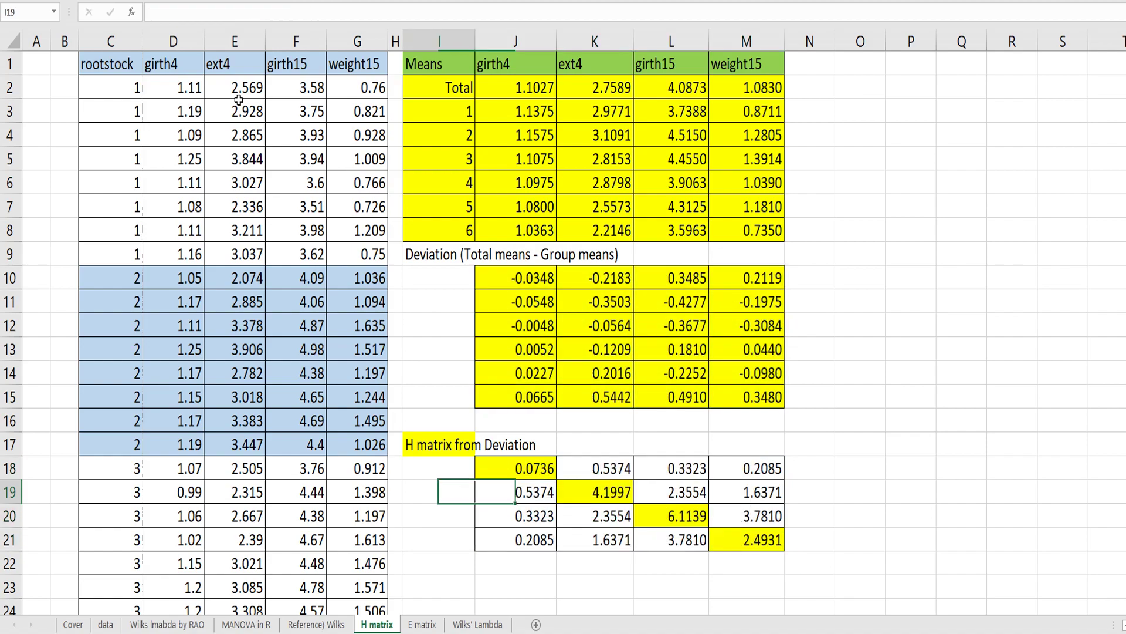
# - On the E matrix sheet, start a VLOOKUP in the first group-mean cell K2 with $J2 as the lookup value
pyautogui.hotkey('ctrl', 'pagedown')
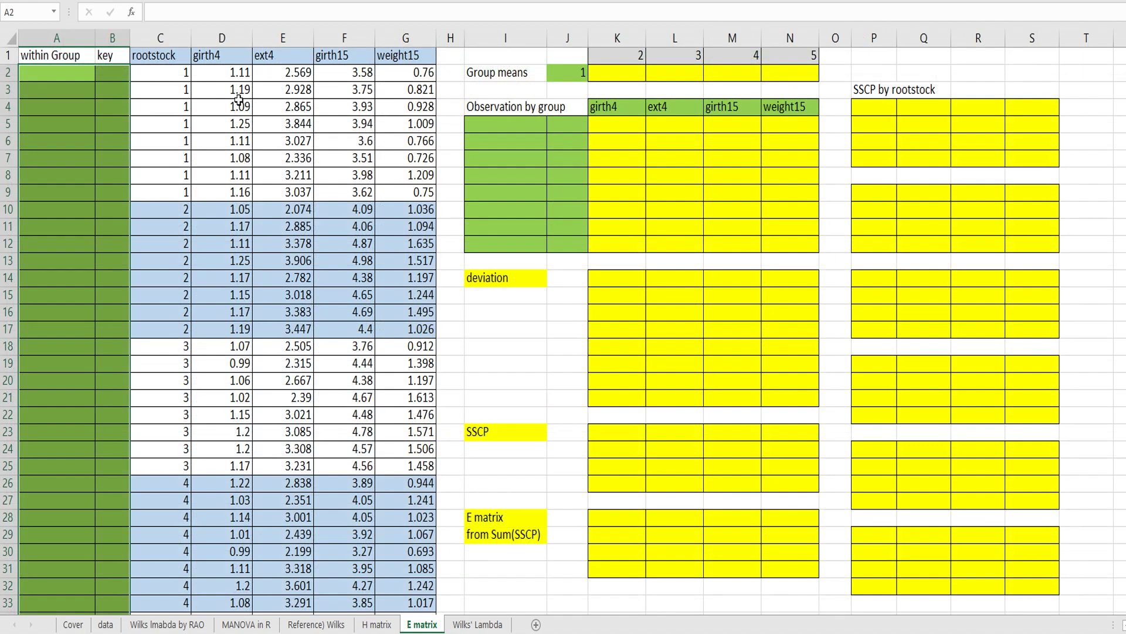
pyautogui.press('Right')
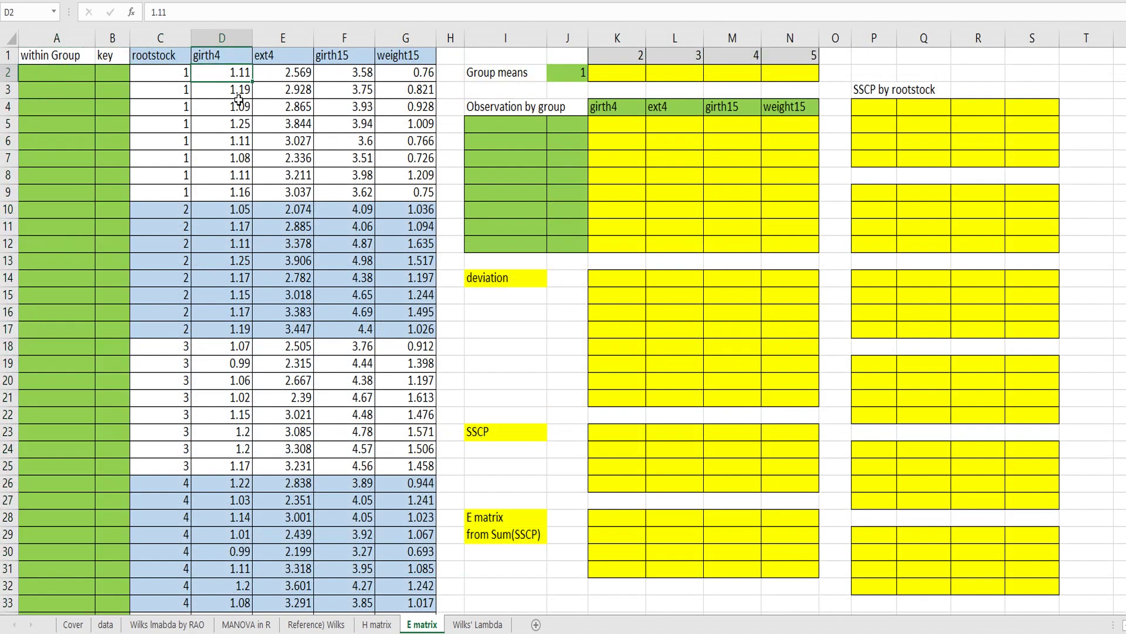
pyautogui.press('Right')
pyautogui.press('Right')
pyautogui.press('Down')
pyautogui.press('Right')
pyautogui.press('Right')
pyautogui.press('Right')
pyautogui.press('Right')
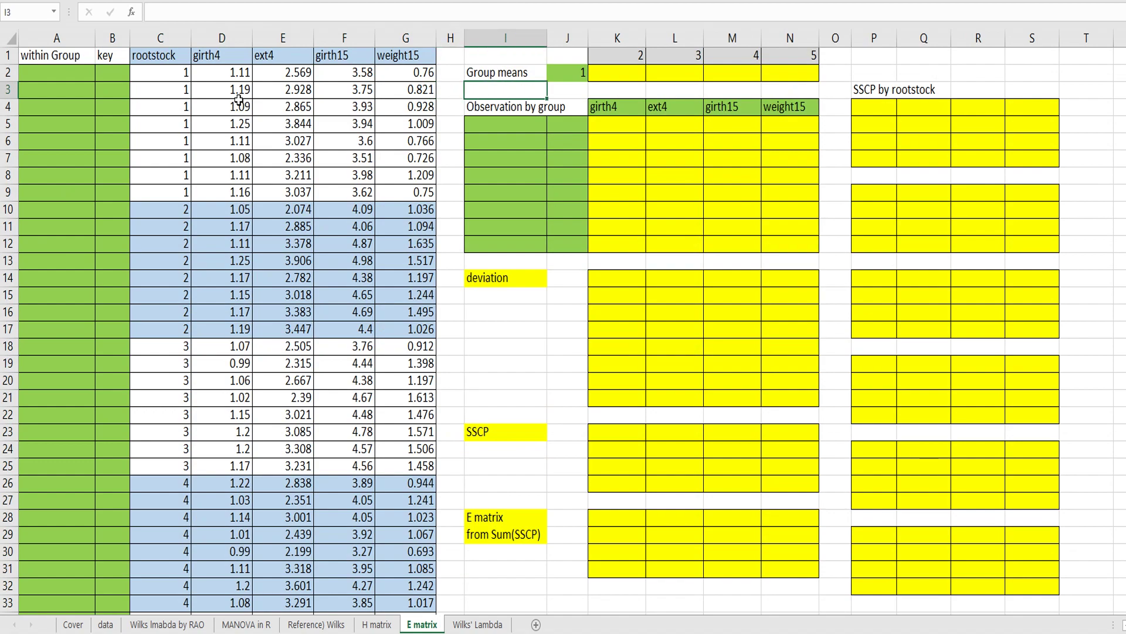
pyautogui.press('Up')
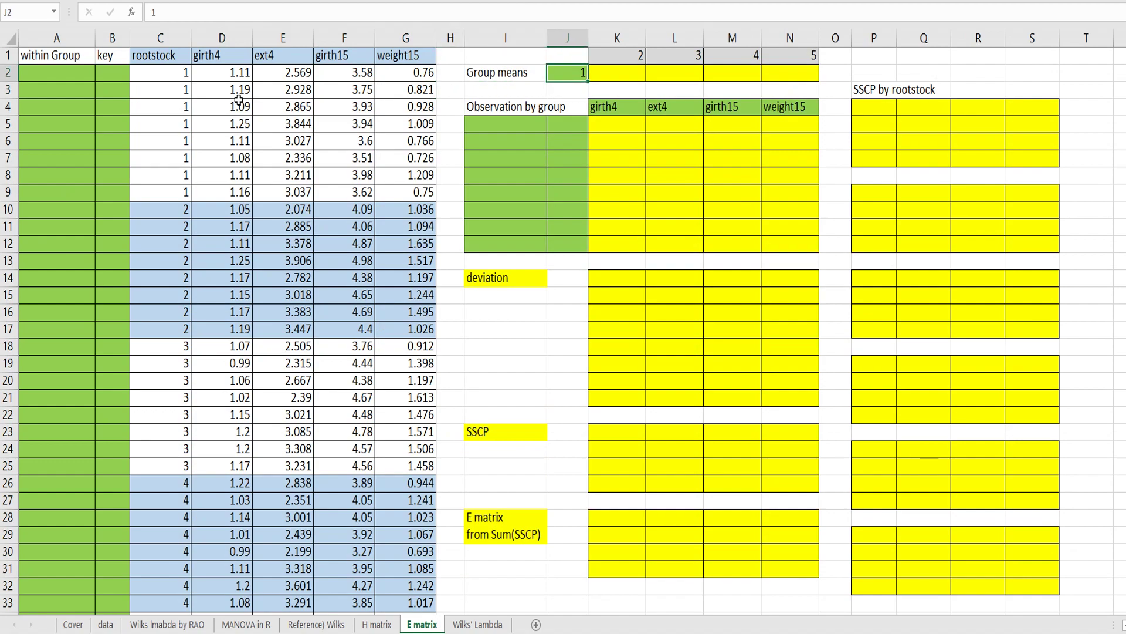
pyautogui.press('Right')
pyautogui.write('=')
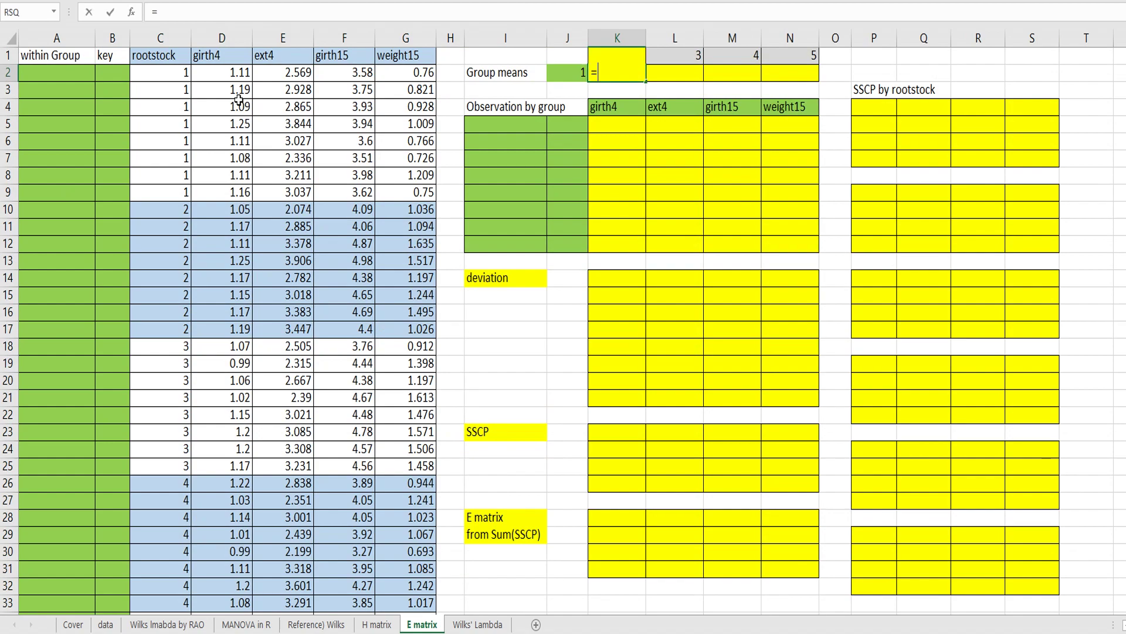
pyautogui.write('vlookup(')
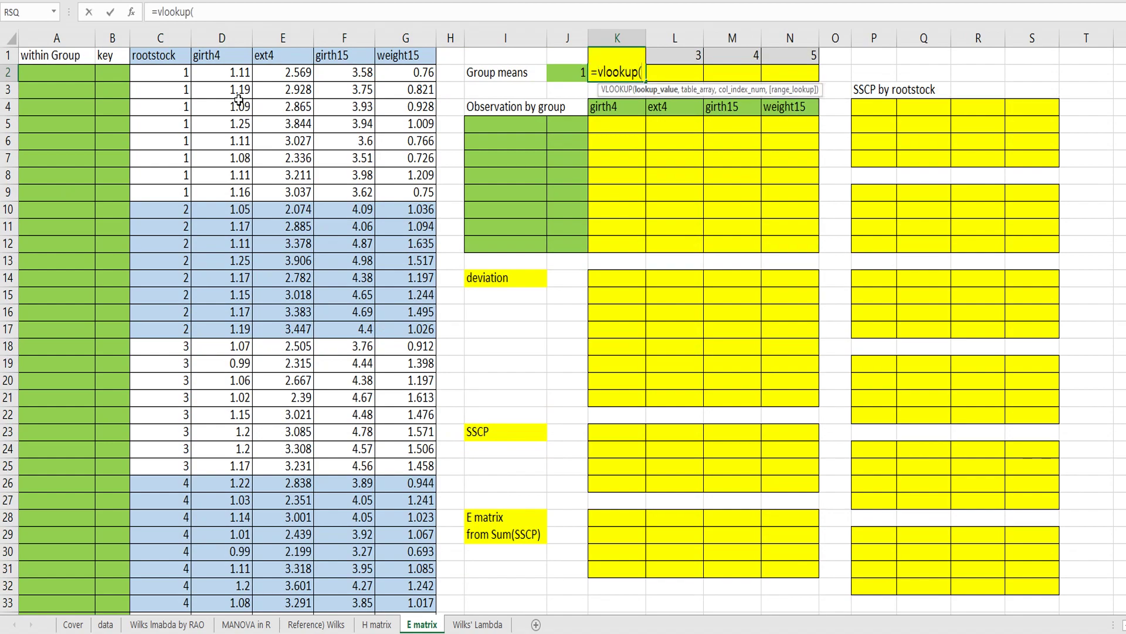
pyautogui.press('Left')
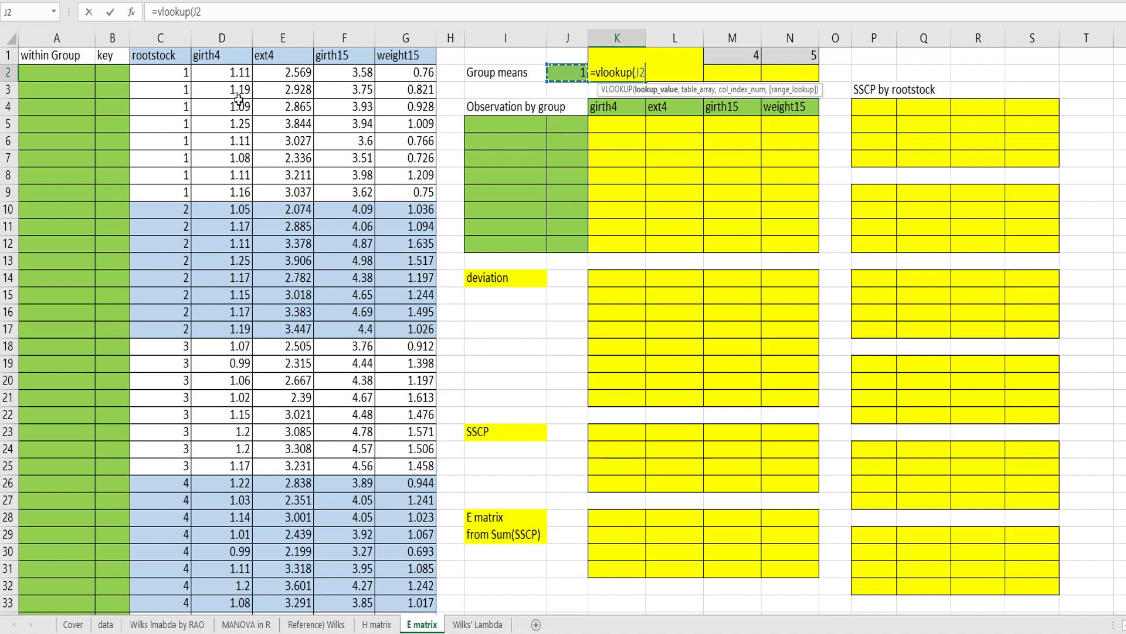
pyautogui.press('F4')
pyautogui.press('F4')
pyautogui.press('F4')
pyautogui.write(',')
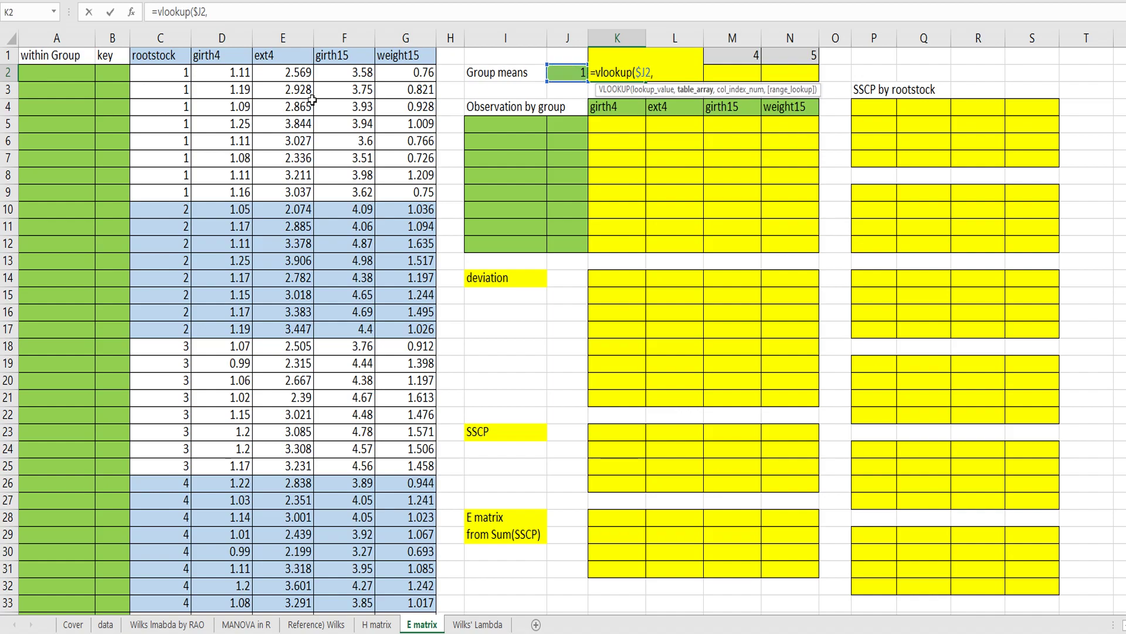
# - Complete the K2 lookup with table 'H matrix'!$I$3:$M$8, column index 2 and FALSE for exact match
pyautogui.click(377, 624)
pyautogui.moveTo(452, 111); pyautogui.dragTo(748, 226)
pyautogui.press('F4')
pyautogui.write(',2,false)')
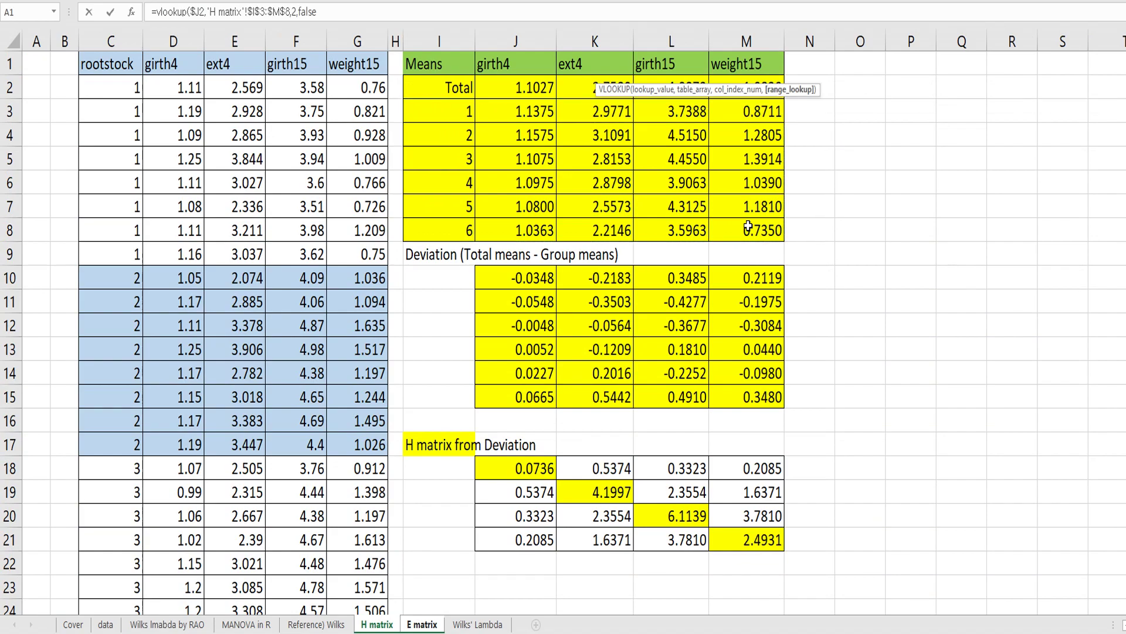
pyautogui.press('Return')
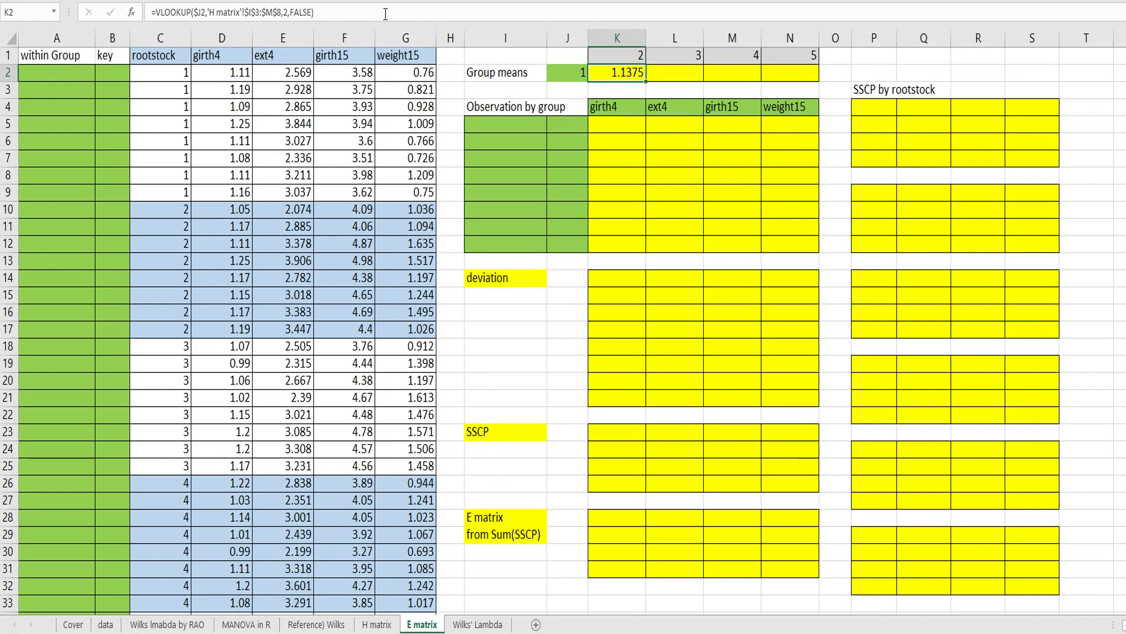
# - Replace the fixed column index in the K2 lookup with the row-locked reference K$1
pyautogui.click(289, 13)
pyautogui.doubleClick(285, 13)
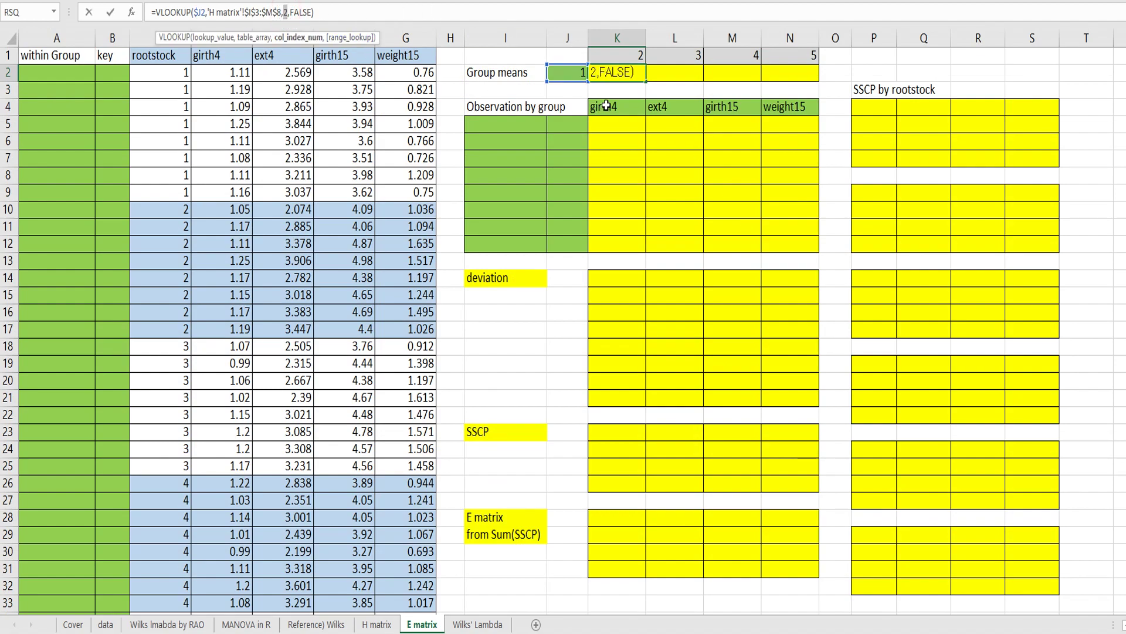
pyautogui.click(626, 51)
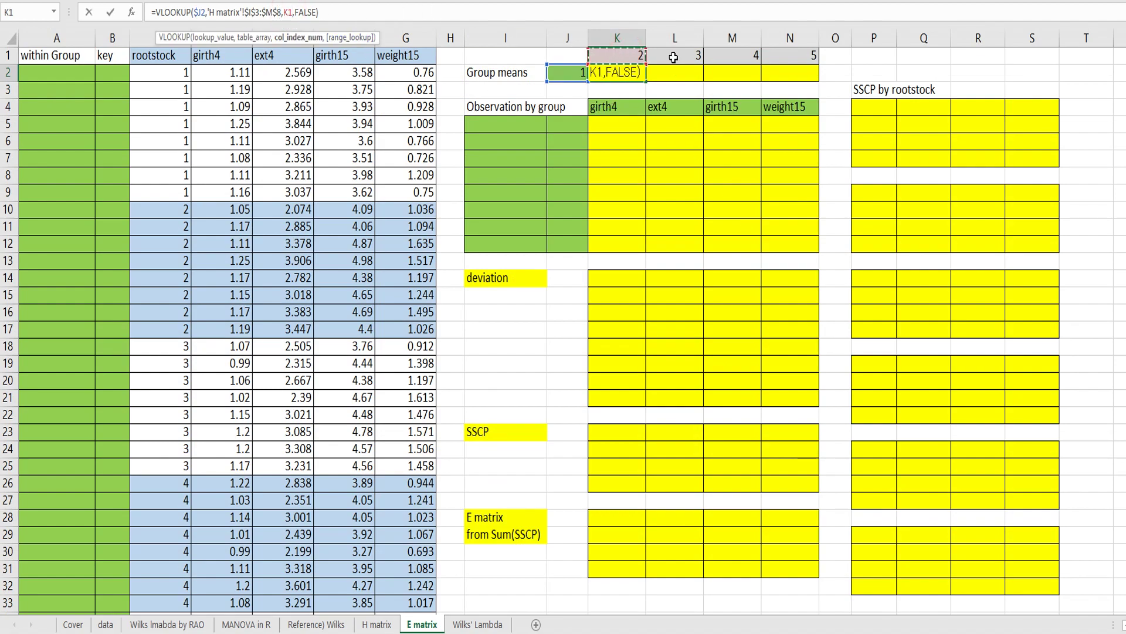
pyautogui.press('F4')
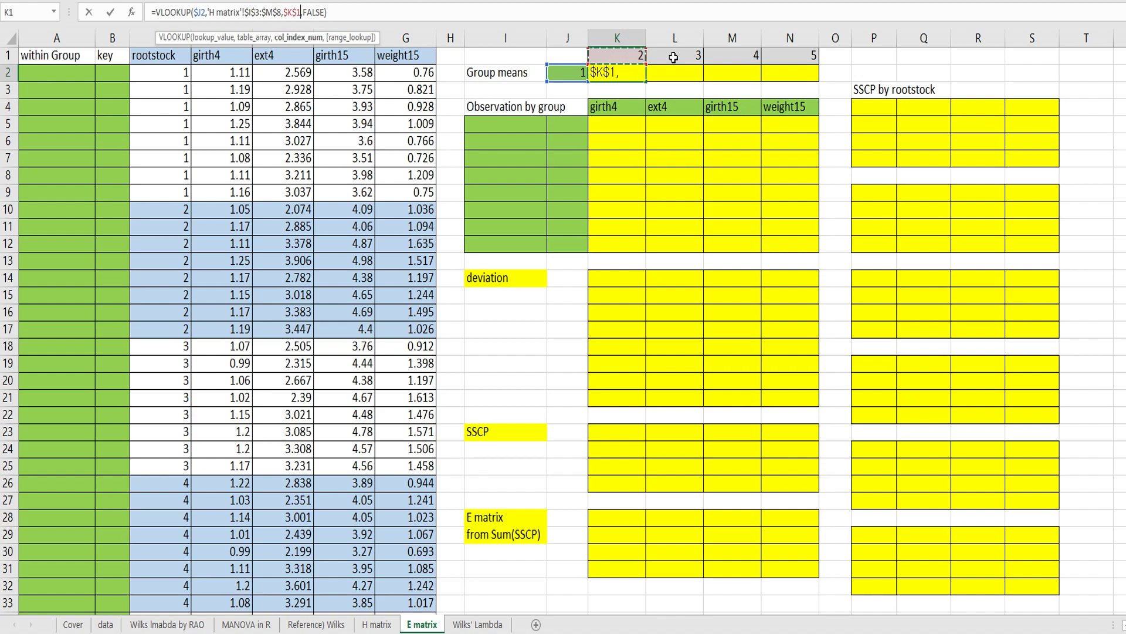
pyautogui.press('F4')
pyautogui.hotkey('ctrl', 'Return')
# - Copy the group-mean lookup from K2 across to N2 for all four variables
pyautogui.hotkey('ctrl', 'c')
pyautogui.hotkey('shift', 'Right')
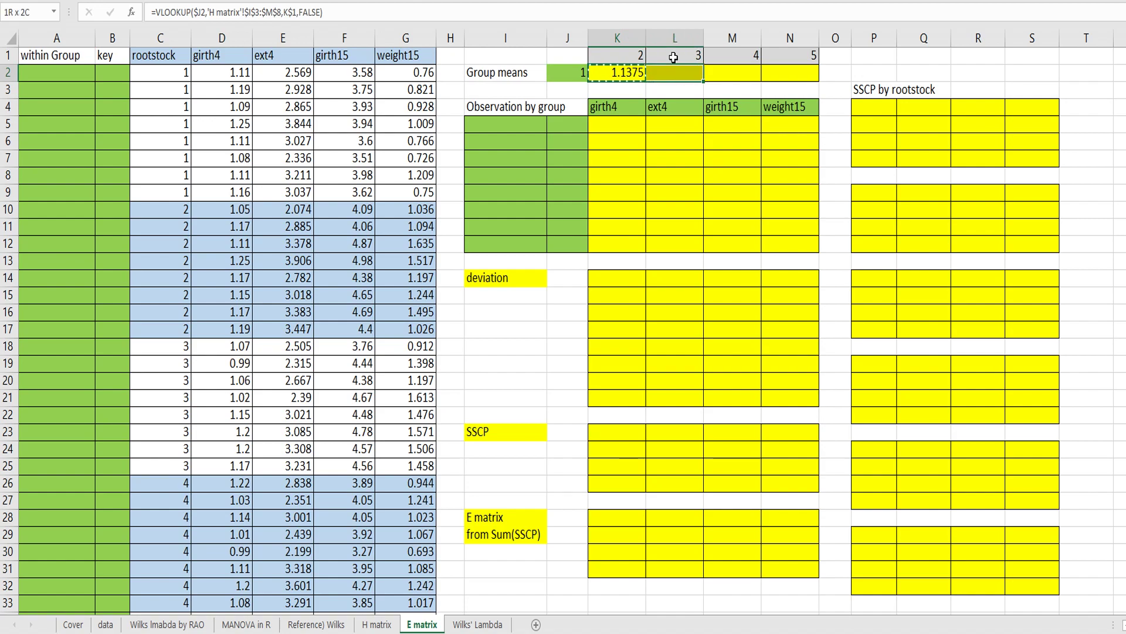
pyautogui.hotkey('shift', 'Right')
pyautogui.hotkey('shift', 'Right')
pyautogui.hotkey('ctrl', 'v')
pyautogui.press('Escape')
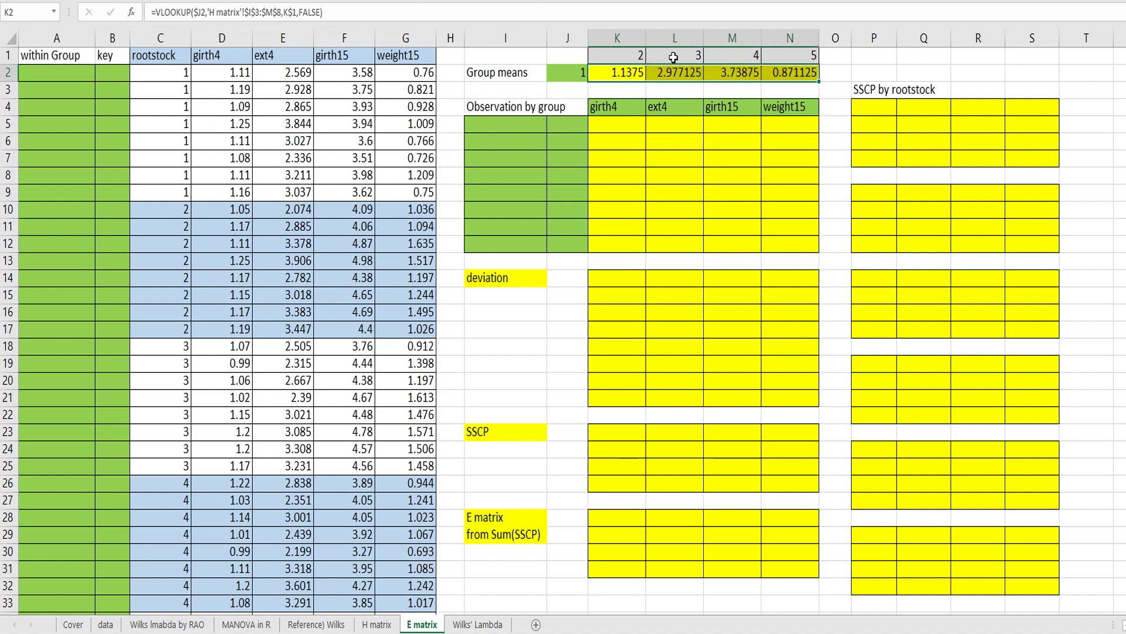
# - Number the first group's observations 1 to 8 in the within Group cells A2:A9
pyautogui.press('Down')
pyautogui.press('Down')
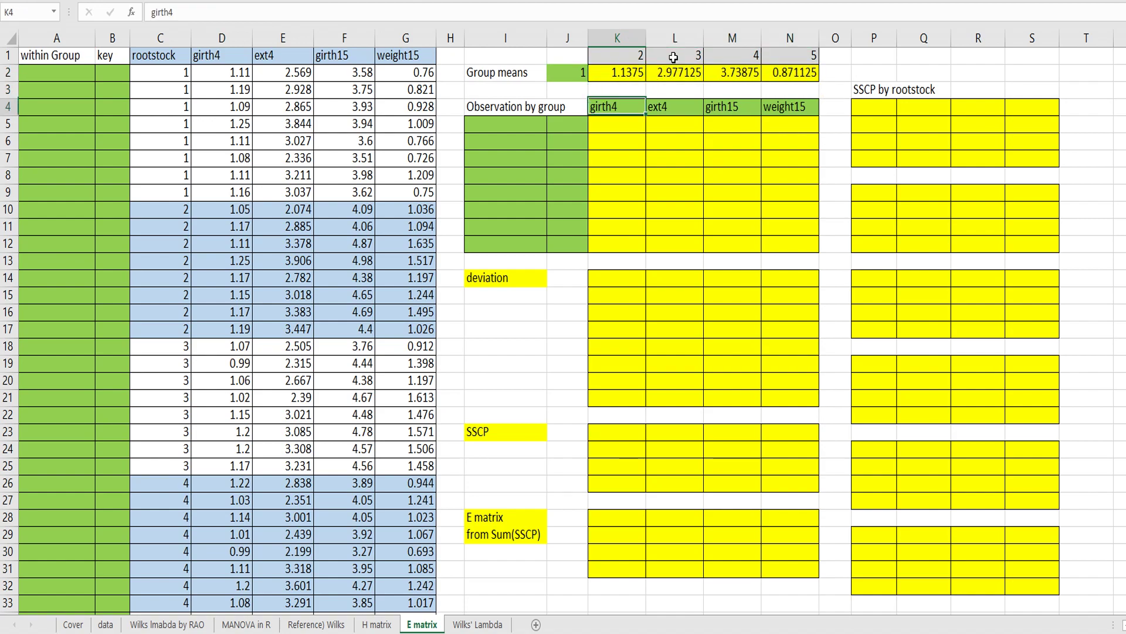
pyautogui.click(63, 81)
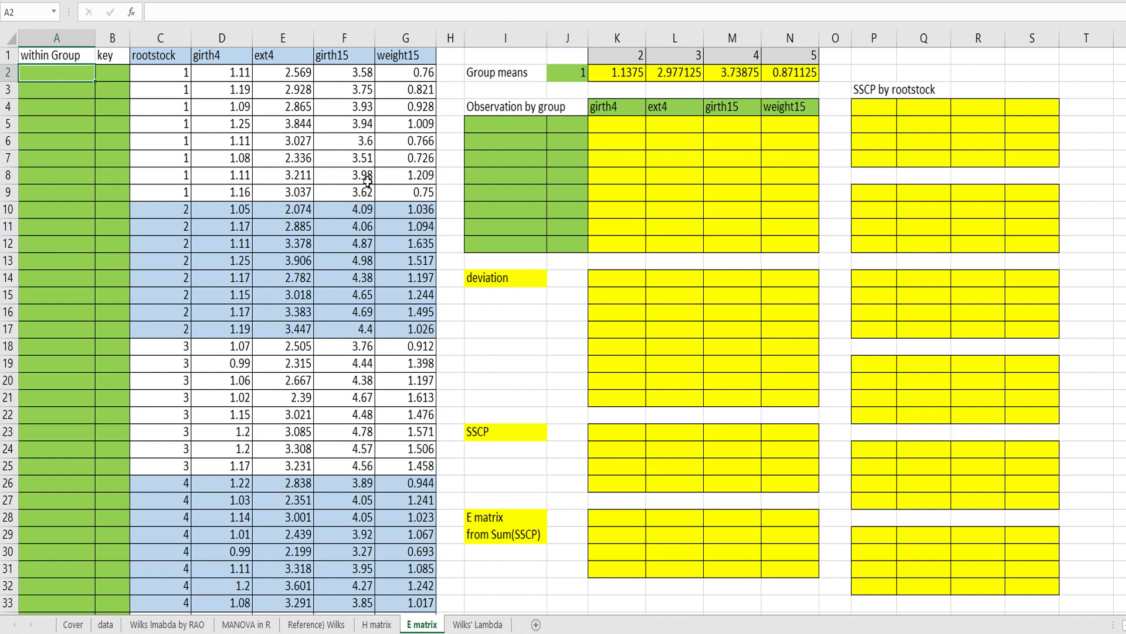
pyautogui.press('Return')
pyautogui.write('2')
pyautogui.press('Return')
pyautogui.write('3')
pyautogui.press('Return')
pyautogui.write('4')
pyautogui.press('Return')
pyautogui.press('Return')
pyautogui.write('6')
pyautogui.press('Return')
pyautogui.write('7')
pyautogui.press('Return')
pyautogui.write('8')
pyautogui.press('Return')
pyautogui.press('Up')
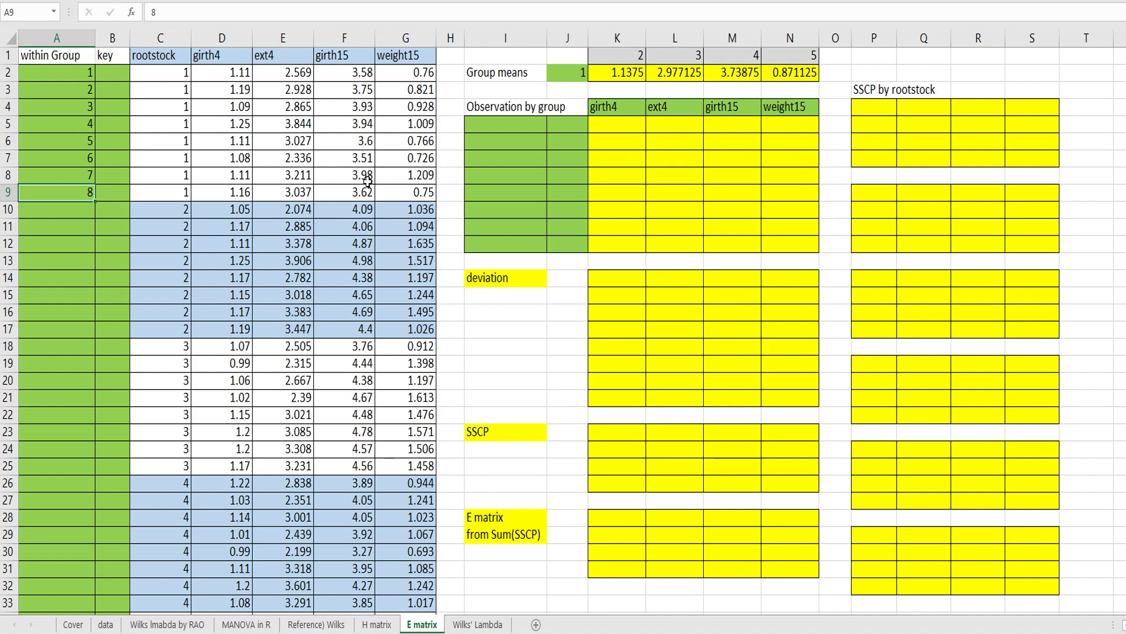
# - Copy the numbering in A2:A9 to the remaining data rows of the within Group column, from A10 down
pyautogui.hotkey('shift', 'Up')
pyautogui.hotkey('shift', 'Up')
pyautogui.hotkey('shift', 'Up')
pyautogui.hotkey('shift', 'Up')
pyautogui.hotkey('shift', 'Up')
pyautogui.hotkey('shift', 'Up')
pyautogui.hotkey('shift', 'Up')
pyautogui.hotkey('ctrl', 'c')
pyautogui.press('Down')
pyautogui.press('Down')
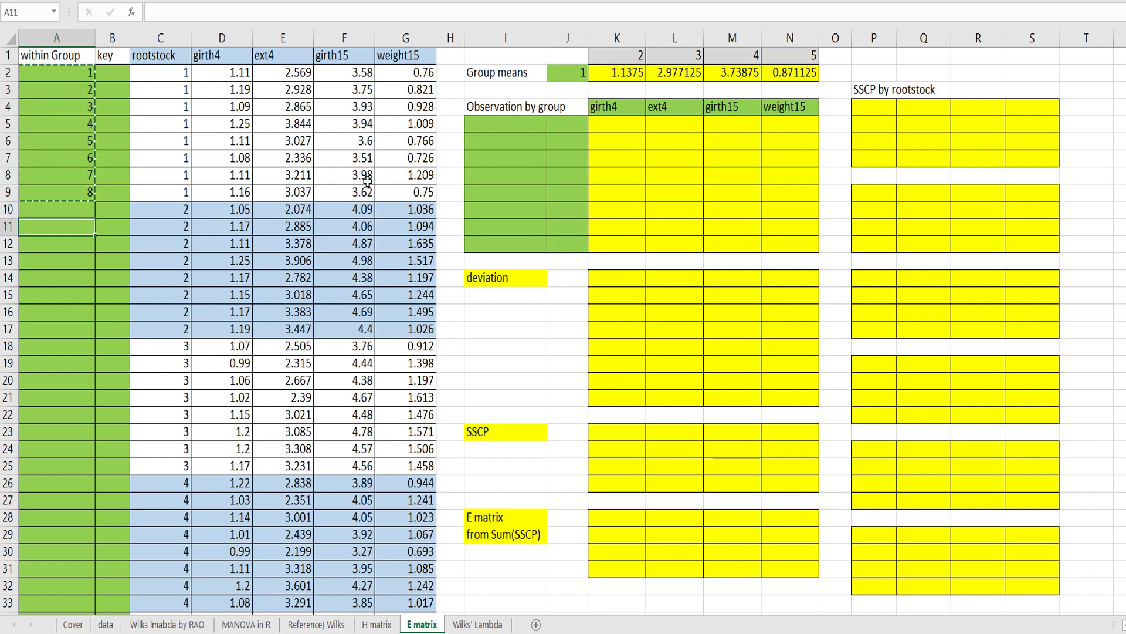
pyautogui.hotkey('shift', 'Down')
pyautogui.hotkey('shift', 'Down')
pyautogui.hotkey('shift', 'Down')
pyautogui.hotkey('shift', 'Down')
pyautogui.hotkey('shift', 'Down')
pyautogui.hotkey('shift', 'Down')
pyautogui.hotkey('shift', 'Down')
pyautogui.hotkey('shift', 'Down')
pyautogui.hotkey('shift', 'Down')
pyautogui.hotkey('shift', 'Down')
pyautogui.hotkey('shift', 'Down')
pyautogui.hotkey('shift', 'Down')
pyautogui.hotkey('shift', 'Down')
pyautogui.hotkey('shift', 'Down')
pyautogui.hotkey('shift', 'Down')
pyautogui.hotkey('shift', 'Down')
pyautogui.hotkey('shift', 'Down')
pyautogui.hotkey('shift', 'Down')
pyautogui.hotkey('shift', 'Down')
pyautogui.hotkey('shift', 'Down')
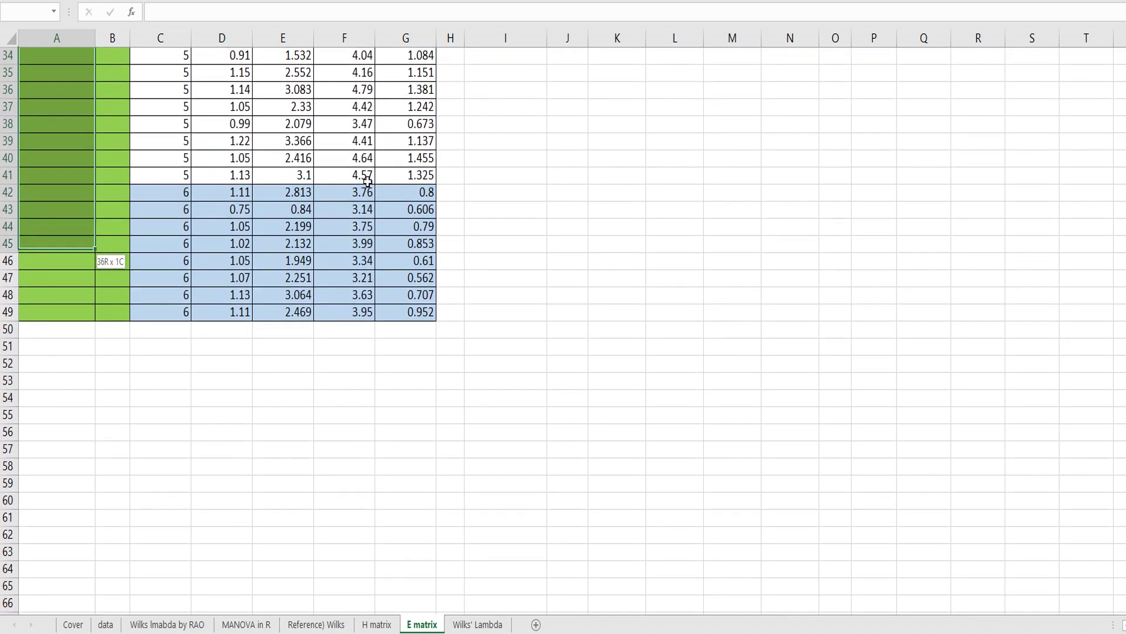
pyautogui.hotkey('shift', 'Down')
pyautogui.hotkey('ctrl', 'v')
# - Build the key in B2 with the formula =A2&C2 and fill it down the key column
pyautogui.press('Up')
pyautogui.press('Up')
pyautogui.press('Up')
pyautogui.press('Up')
pyautogui.press('Up')
pyautogui.press('Up')
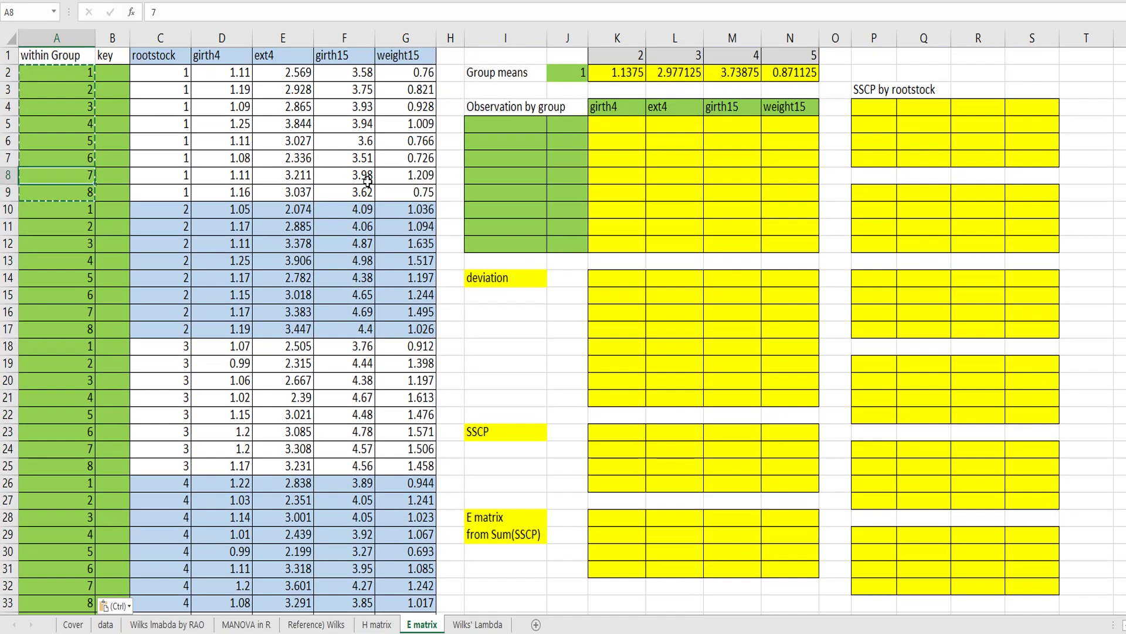
pyautogui.press('Up')
pyautogui.press('Up')
pyautogui.press('Up')
pyautogui.press('Right')
pyautogui.write('=')
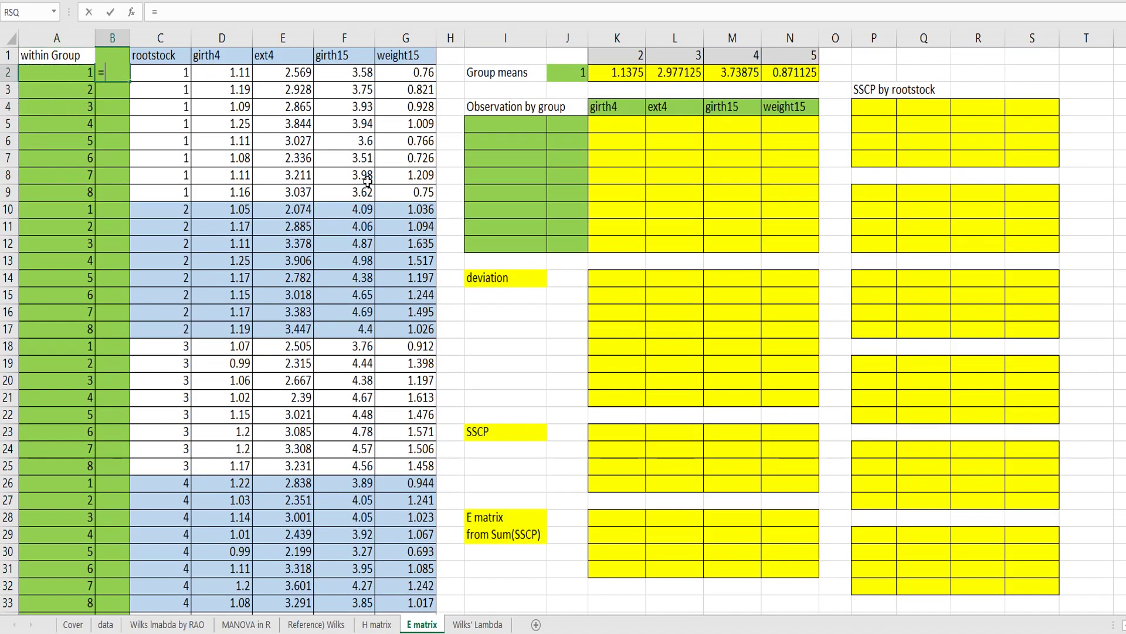
pyautogui.press('Left')
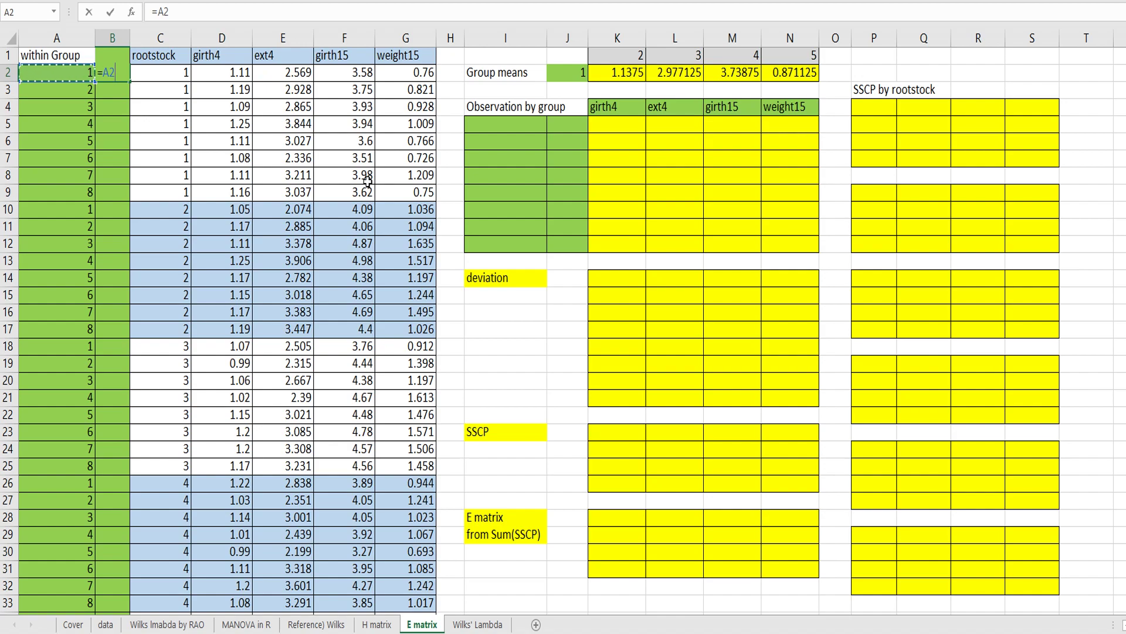
pyautogui.write('&')
pyautogui.press('Right')
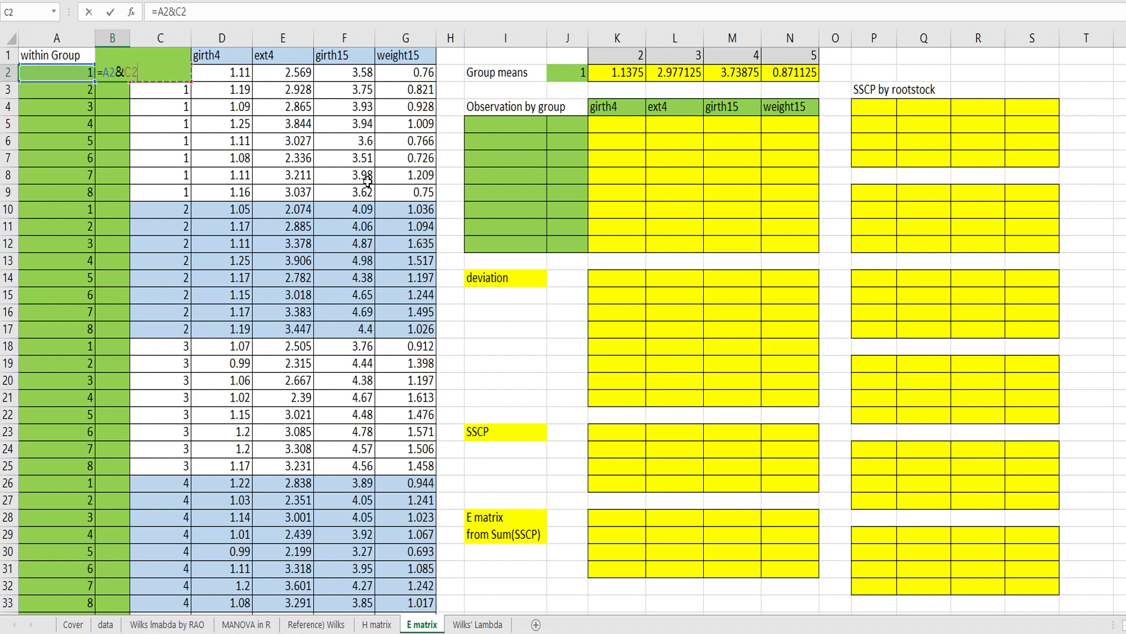
pyautogui.hotkey('ctrl', 'Return')
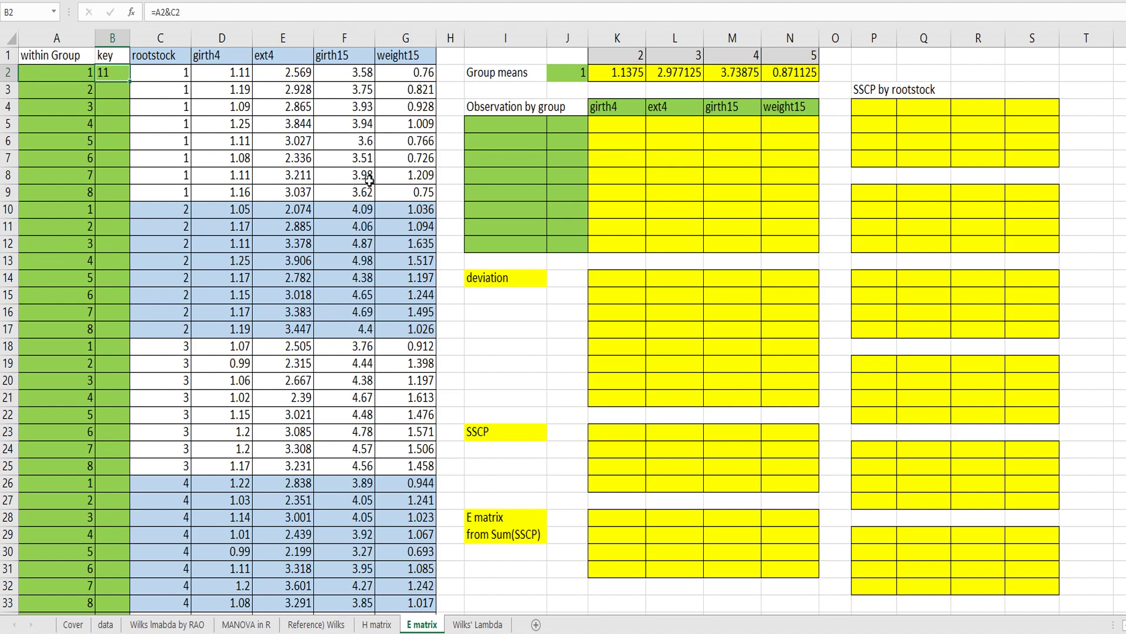
pyautogui.doubleClick(130, 81)
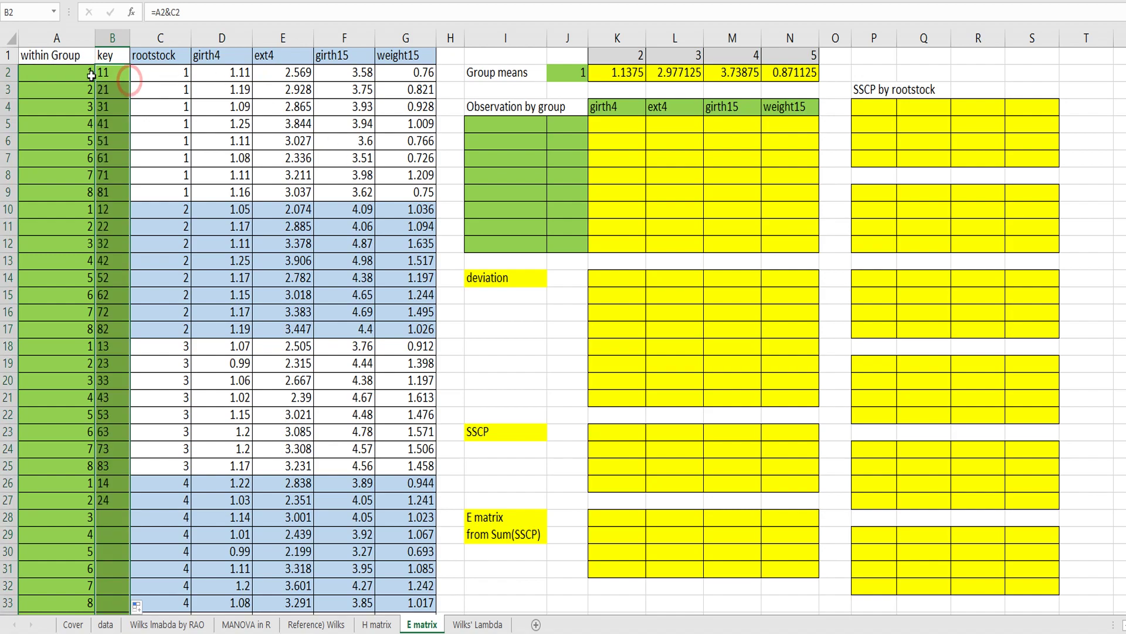
# - Copy the numbers 1 to 8 from A2:A9 and paste them as values into I5:I12
pyautogui.click(82, 73)
pyautogui.keyDown('shift'); pyautogui.click(82, 192); pyautogui.keyUp('shift')
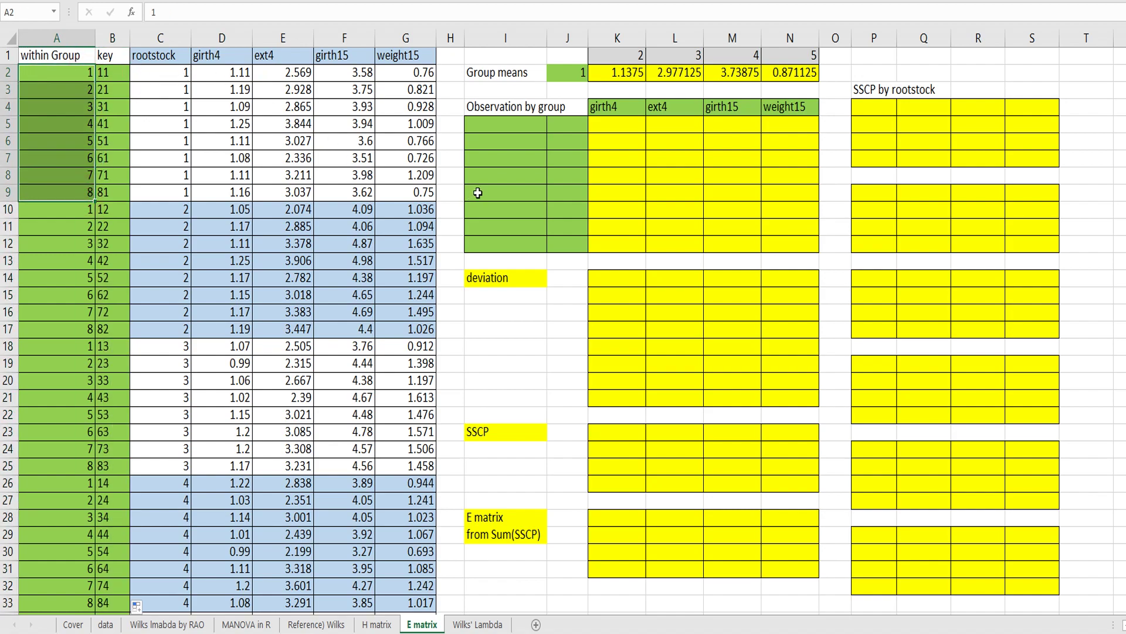
pyautogui.hotkey('ctrl', 'c')
pyautogui.rightClick(508, 123)
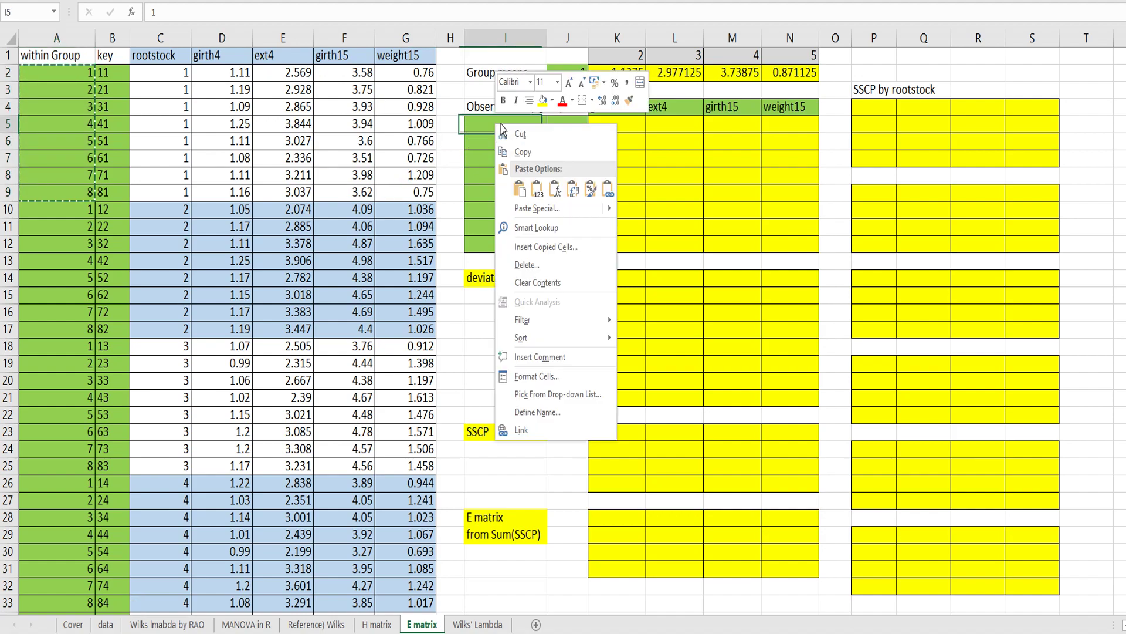
pyautogui.click(540, 183)
# - Enter the lookup key formula =I5&$J$2 in J5, combining the observation number with the group number
pyautogui.click(577, 125)
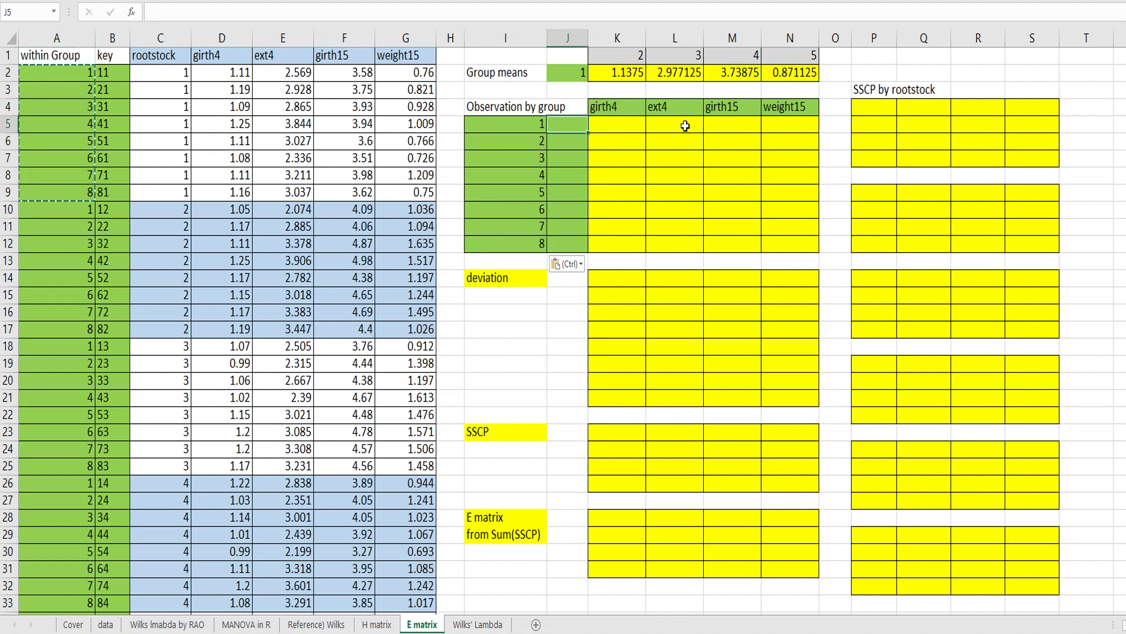
pyautogui.write('=')
pyautogui.press('Left')
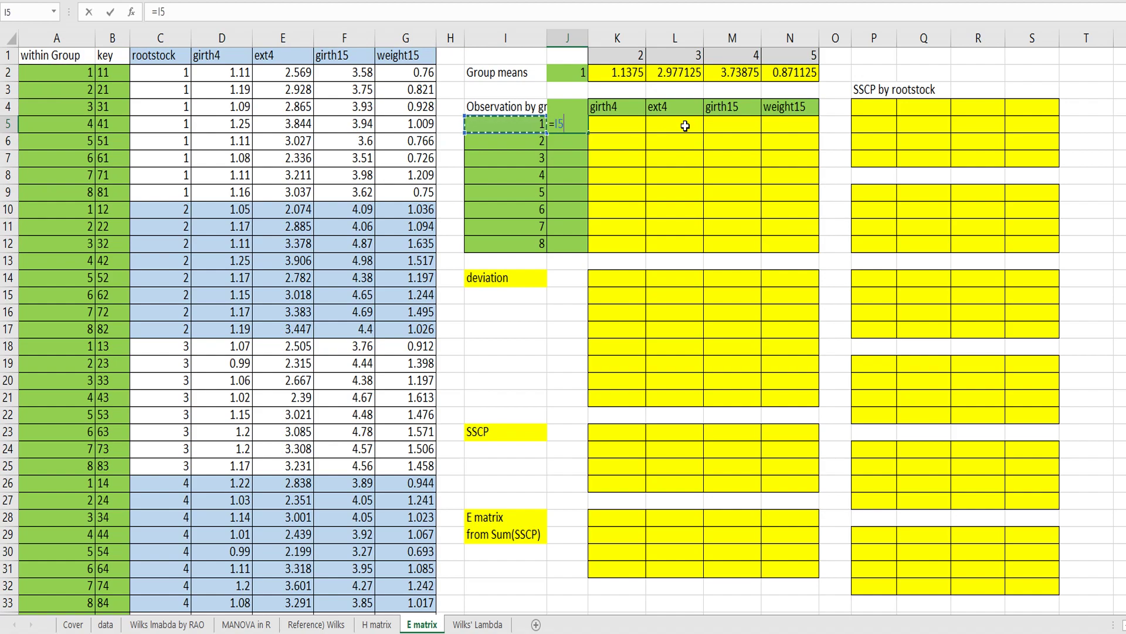
pyautogui.write('&')
pyautogui.press('Up')
pyautogui.press('Up')
pyautogui.press('Up')
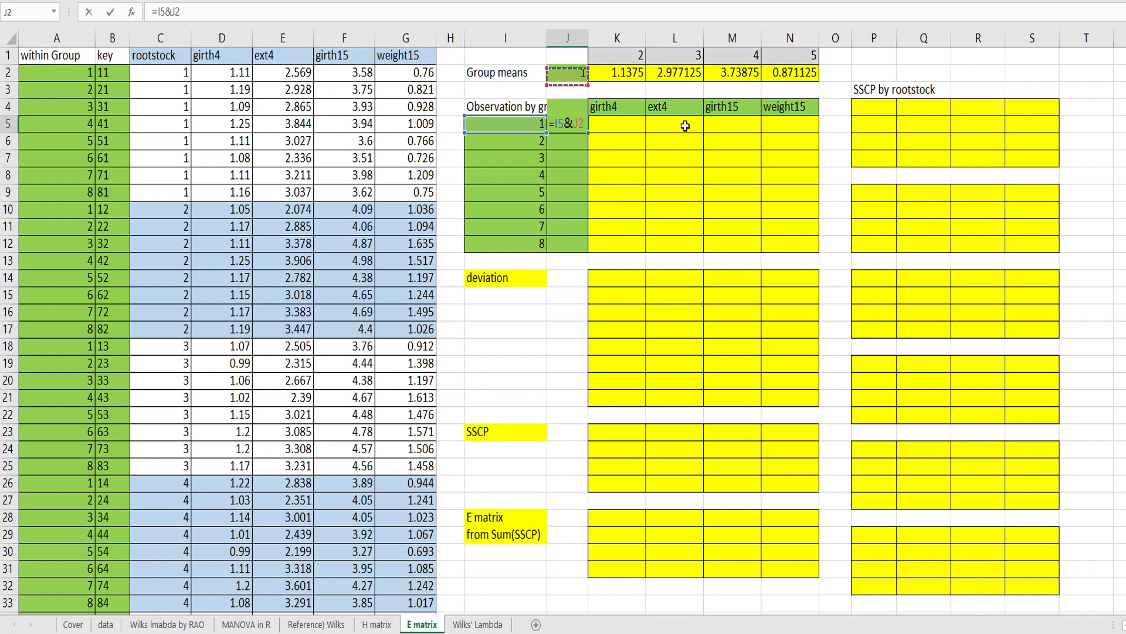
pyautogui.press('F4')
pyautogui.hotkey('ctrl', 'Return')
# - Copy the key formula from J5 down to J12
pyautogui.hotkey('ctrl', 'c')
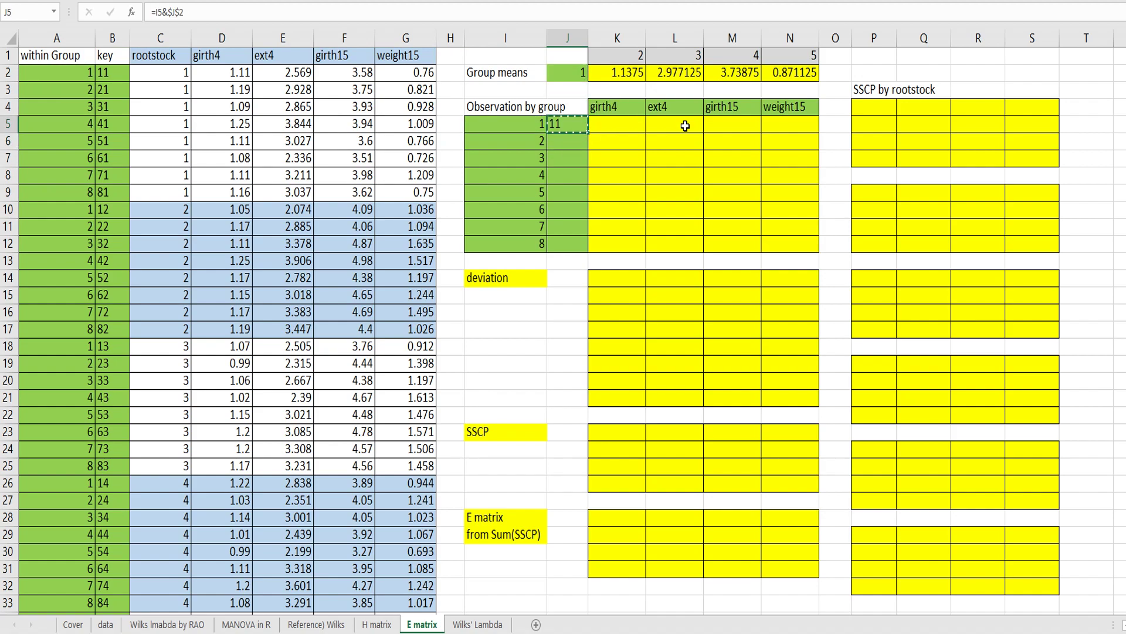
pyautogui.hotkey('shift', 'Down')
pyautogui.hotkey('shift', 'Down')
pyautogui.hotkey('shift', 'Down')
pyautogui.hotkey('shift', 'Down')
pyautogui.hotkey('shift', 'Down')
pyautogui.hotkey('shift', 'Down')
pyautogui.hotkey('shift', 'Down')
pyautogui.hotkey('ctrl', 'v')
pyautogui.press('Escape')
# - Enter =VLOOKUP(J5,$B$2:$G$49,3,FALSE) in K5 to look up the first girth4 observation by its key
pyautogui.click(685, 125)
pyautogui.press('Left')
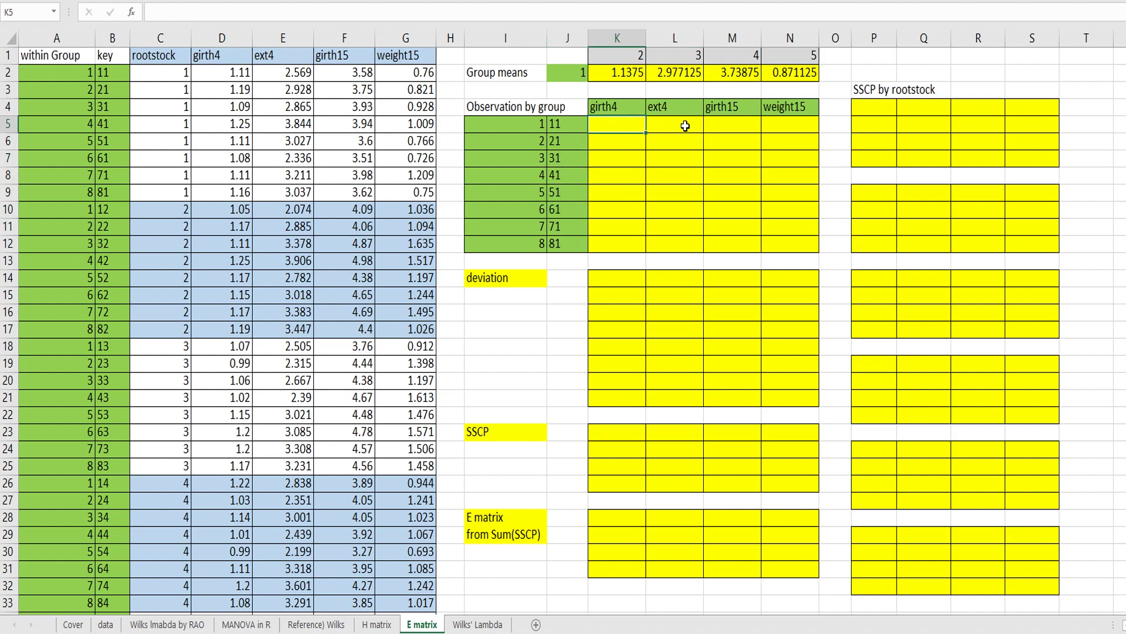
pyautogui.press('F2')
pyautogui.write('=')
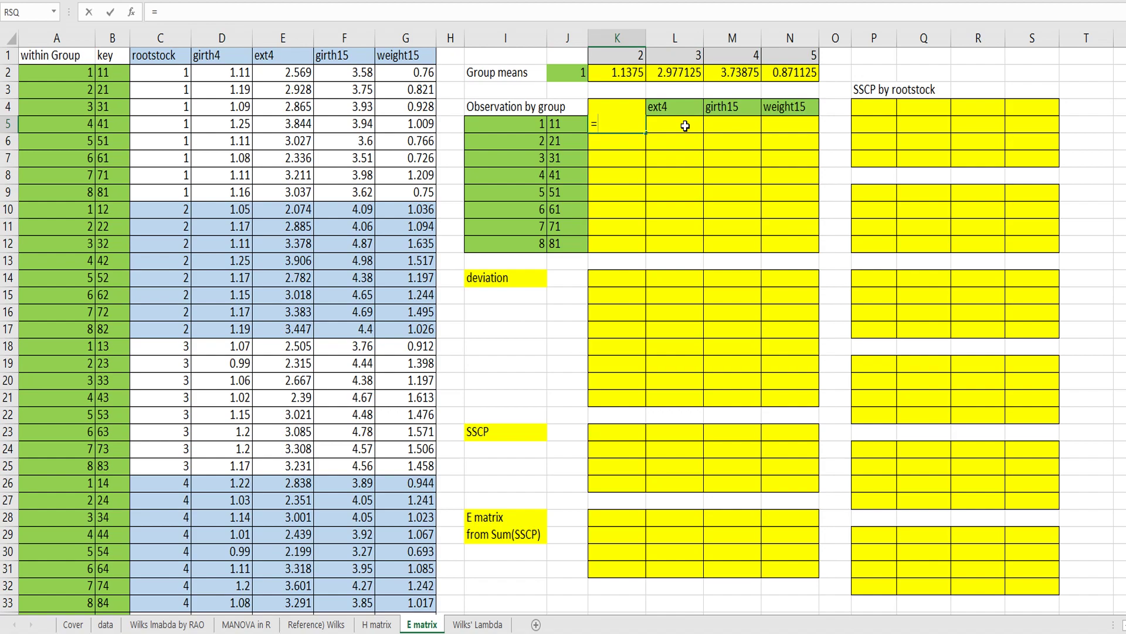
pyautogui.write('vlookup(')
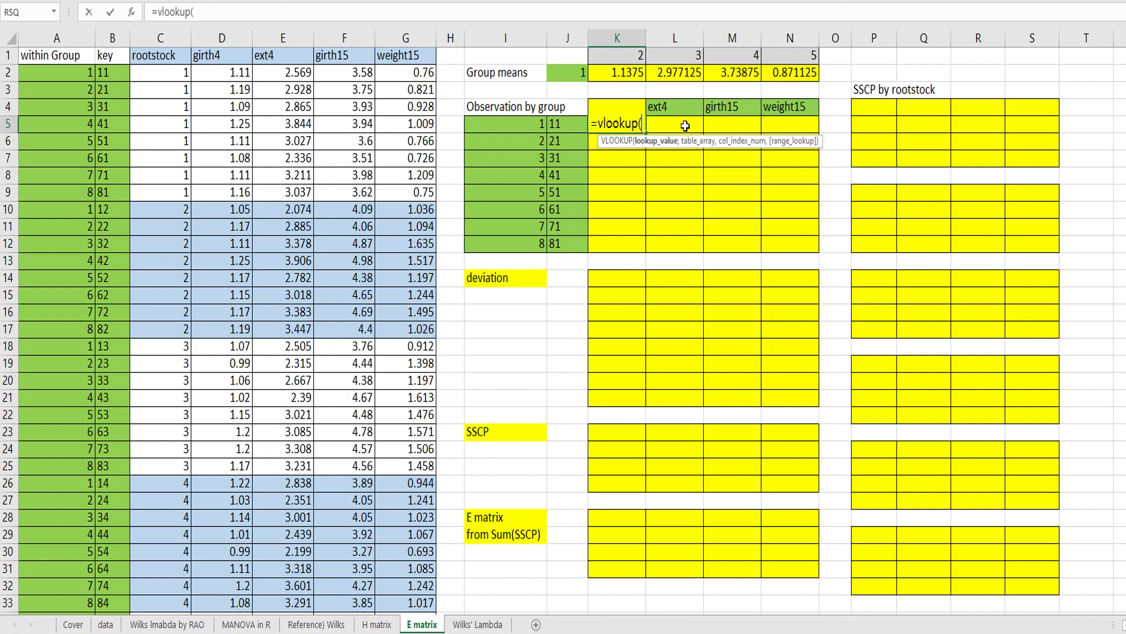
pyautogui.press('Down')
pyautogui.press('Left')
pyautogui.press('Left')
pyautogui.press('Up')
pyautogui.press('Right')
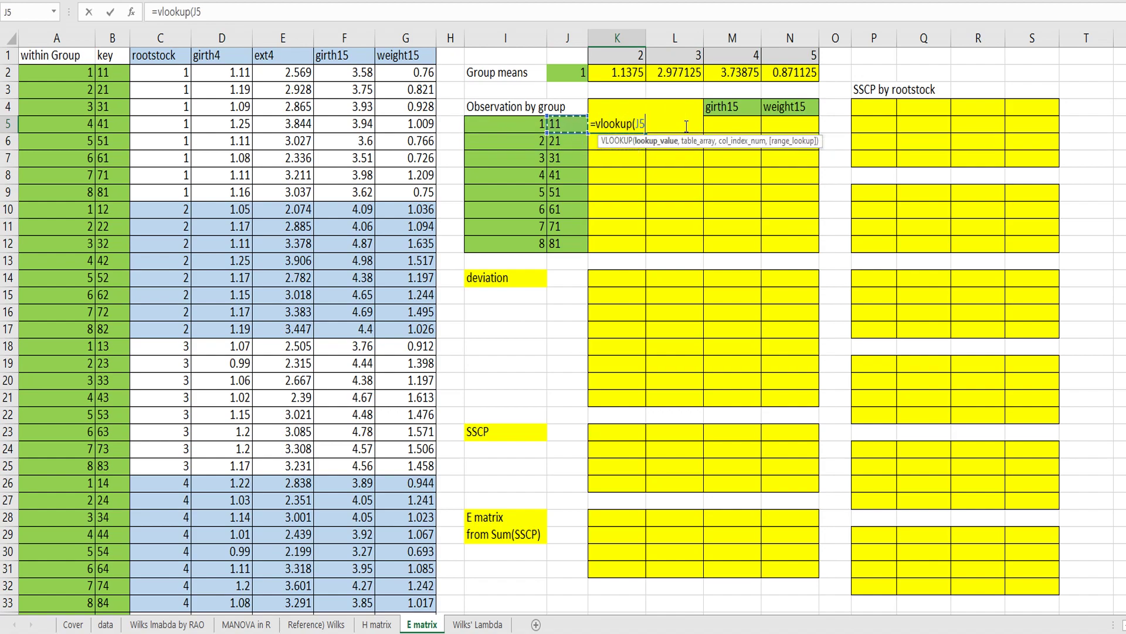
pyautogui.write(',')
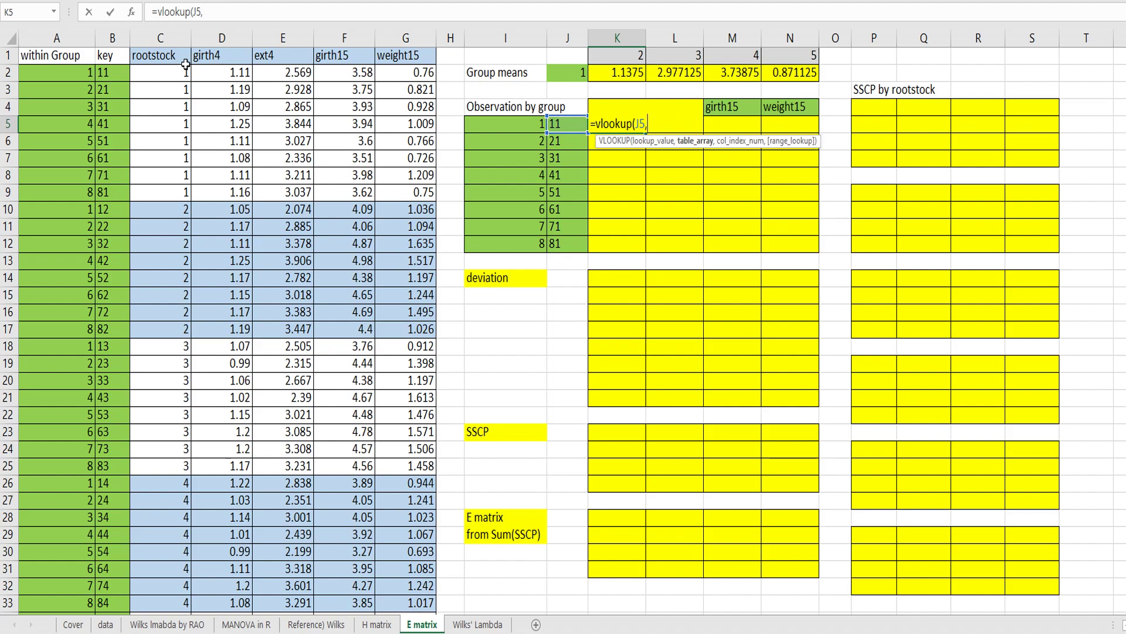
pyautogui.click(124, 73)
pyautogui.hotkey('shift', 'Right')
pyautogui.hotkey('shift', 'Right')
pyautogui.hotkey('shift', 'Right')
pyautogui.hotkey('shift', 'Right')
pyautogui.hotkey('shift', 'Right')
pyautogui.hotkey('shift', 'Right')
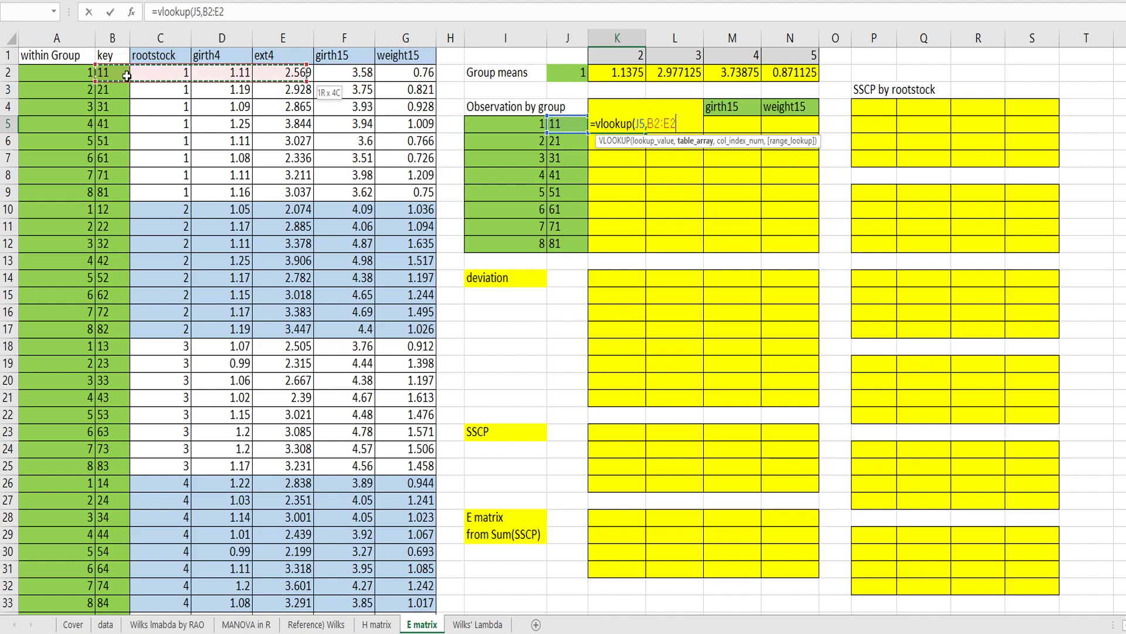
pyautogui.hotkey('shift', 'Left')
pyautogui.hotkey('ctrl', 'shift', 'Down')
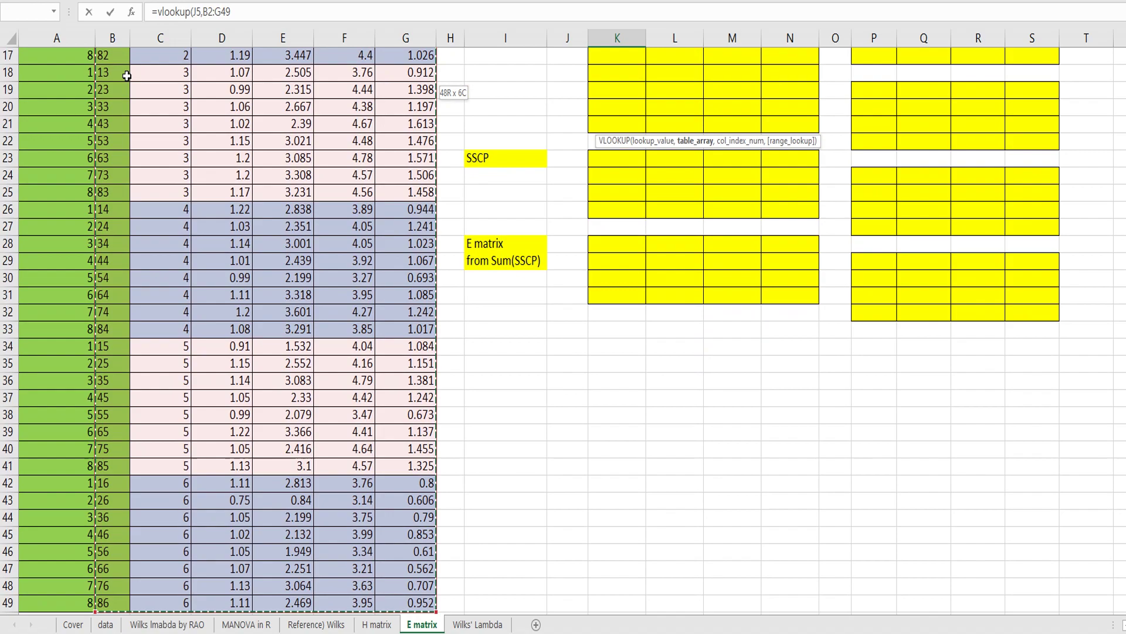
pyautogui.press('F4')
pyautogui.write(',3')
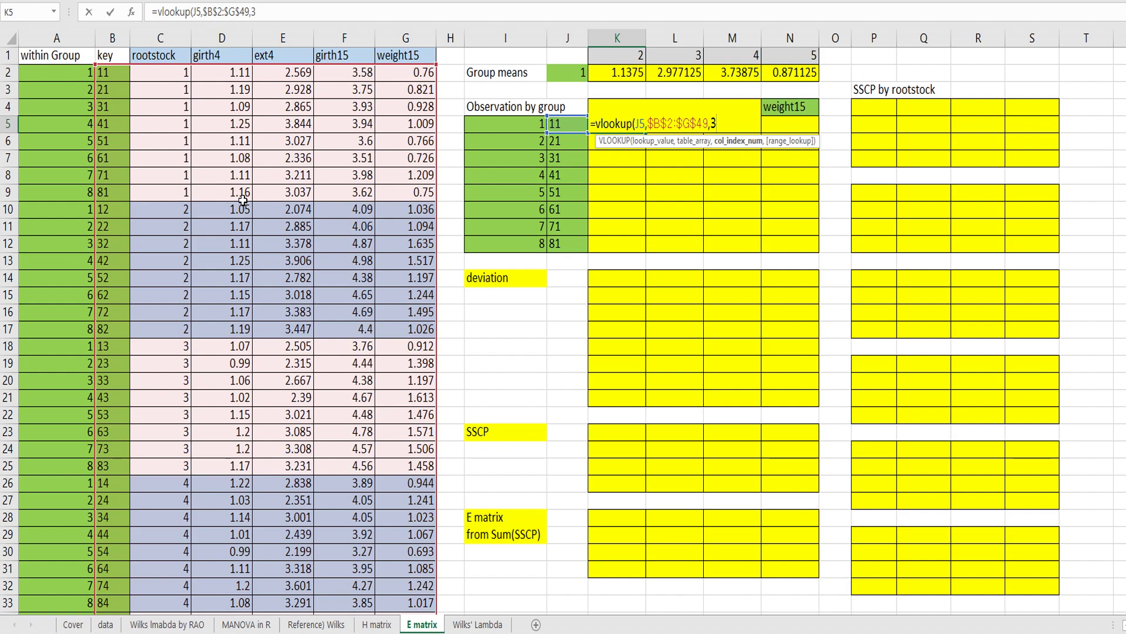
pyautogui.write(',')
pyautogui.write('false)')
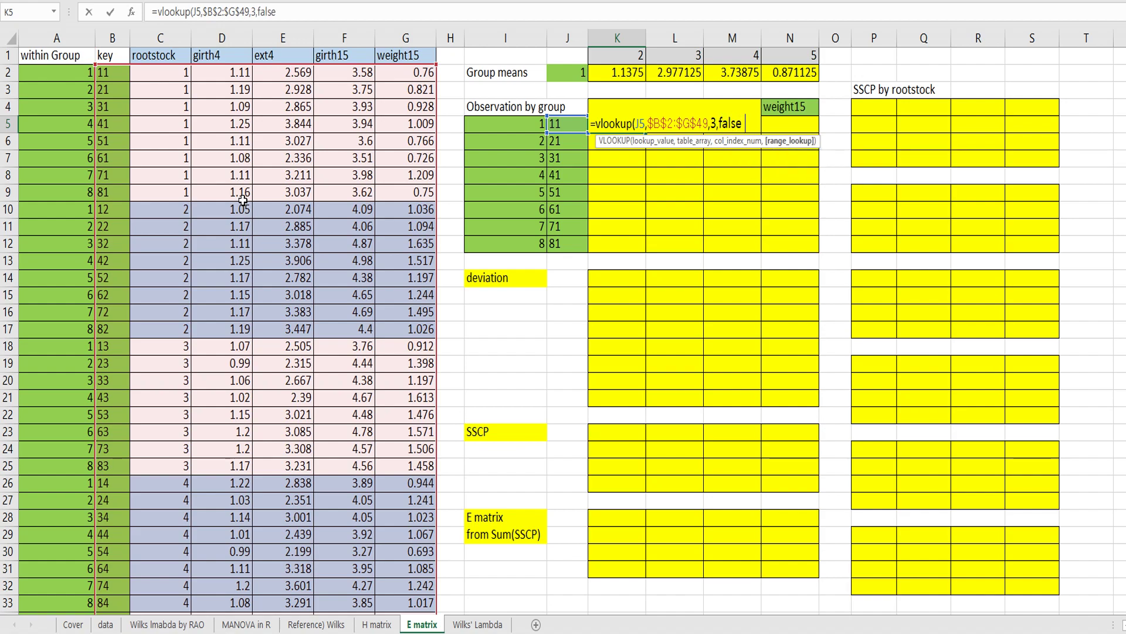
pyautogui.press('Return')
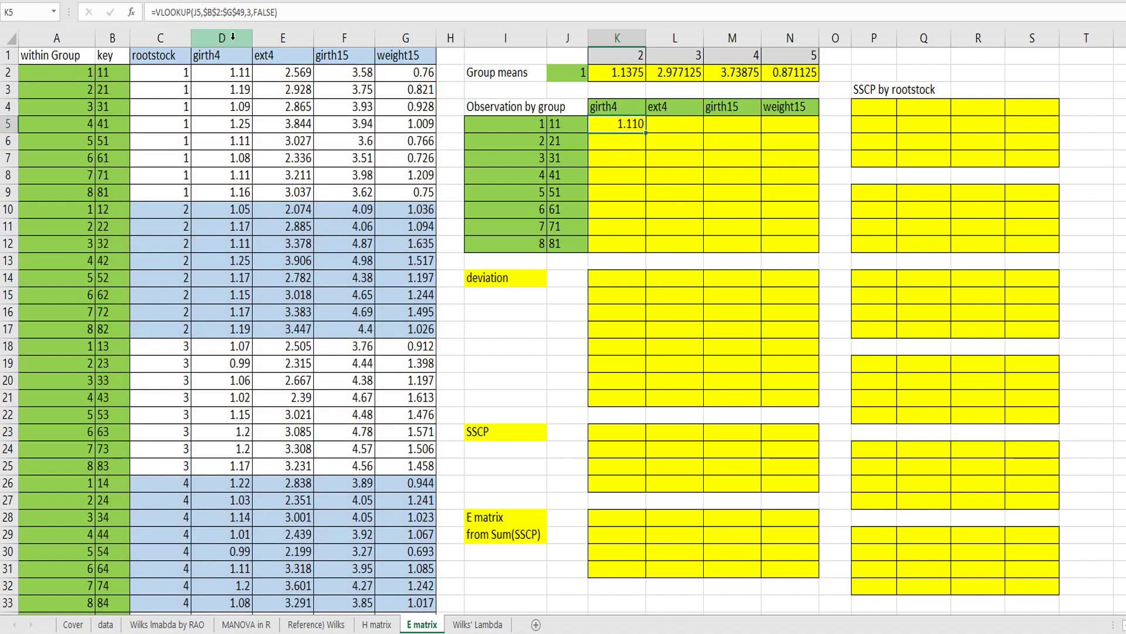
# - Replace the column index 3 in K5's lookup formula with K$1+1, locking only the row
pyautogui.click(251, 13)
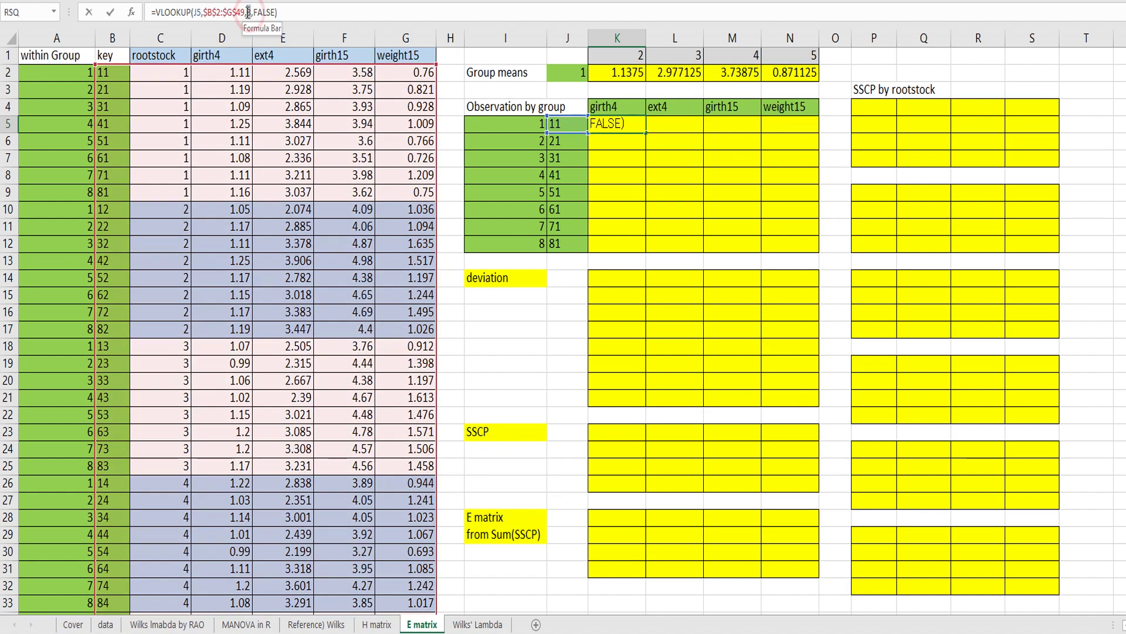
pyautogui.click(628, 57)
pyautogui.press('F4')
pyautogui.press('F4')
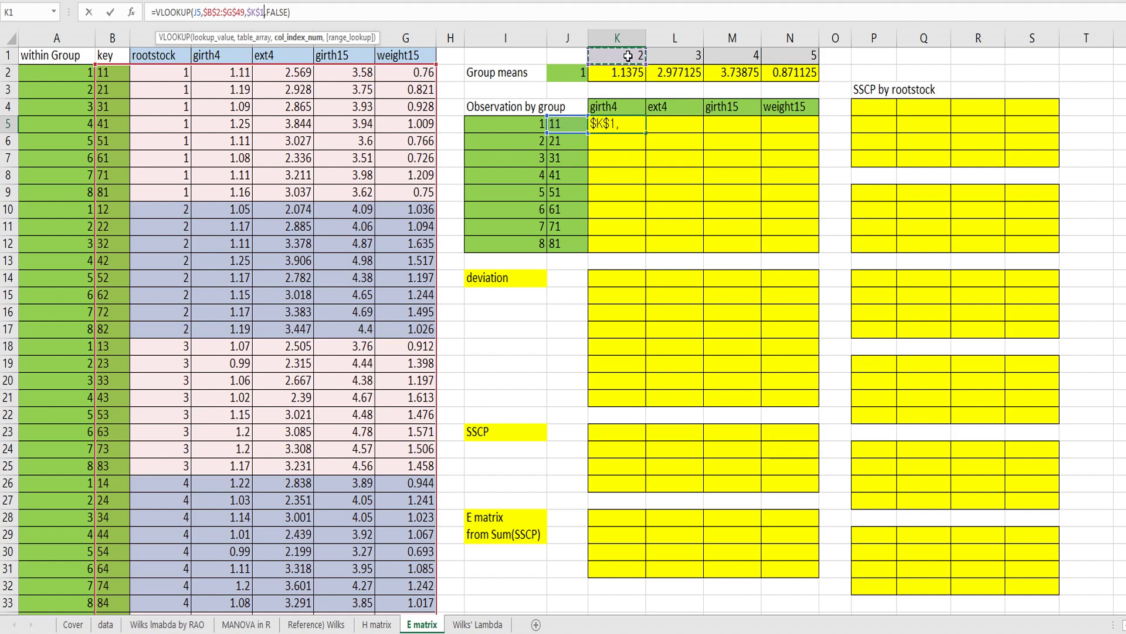
pyautogui.write('+')
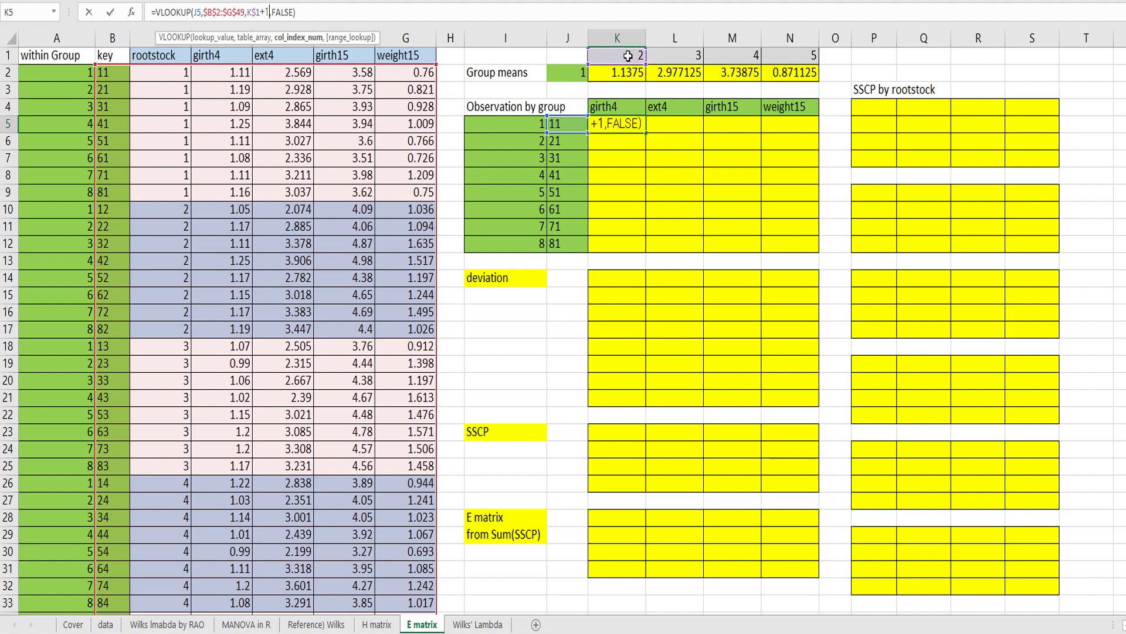
pyautogui.write('1')
pyautogui.press('Return')
# - Try to copy the lookup formula from K5 across the observation block K5:N12
pyautogui.press('Up')
pyautogui.hotkey('ctrl', 'c')
pyautogui.hotkey('shift', 'Down')
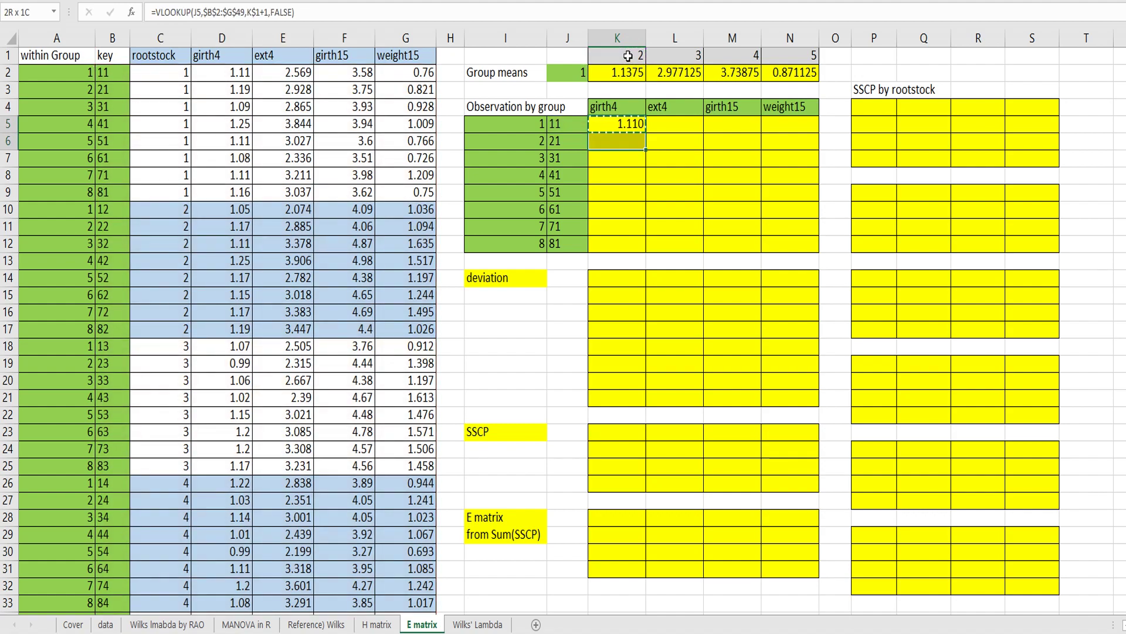
pyautogui.hotkey('shift', 'Down')
pyautogui.hotkey('shift', 'Down')
pyautogui.hotkey('shift', 'Down')
pyautogui.hotkey('shift', 'Down')
pyautogui.hotkey('shift', 'Down')
pyautogui.hotkey('shift', 'Down')
pyautogui.hotkey('shift', 'Right')
pyautogui.hotkey('shift', 'Right')
pyautogui.hotkey('shift', 'Right')
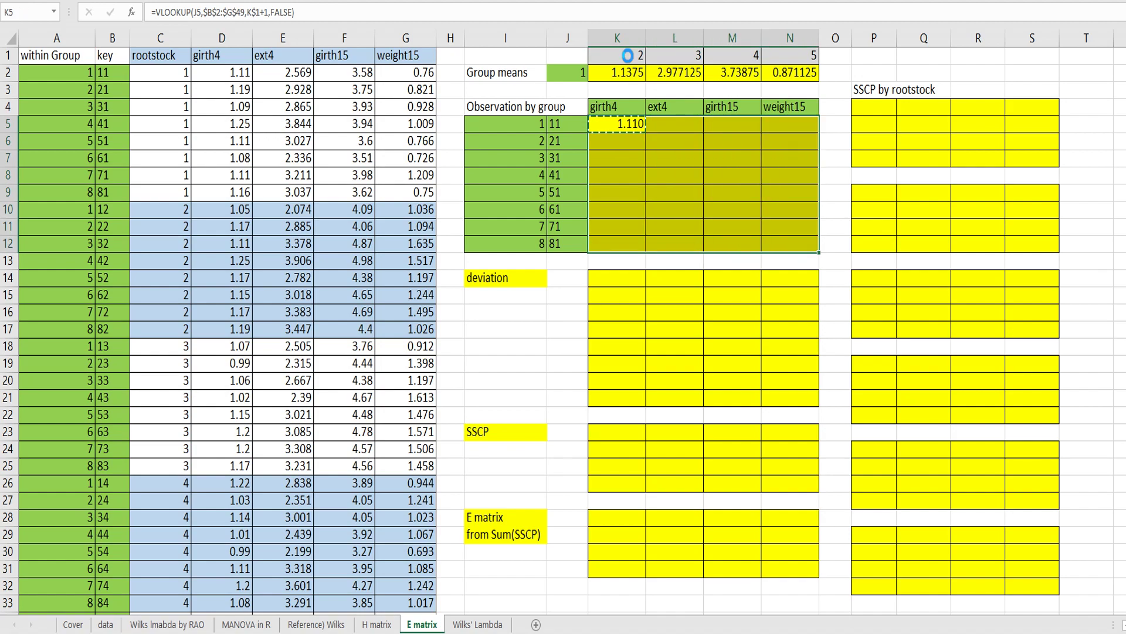
pyautogui.hotkey('ctrl', 'v')
pyautogui.press('Escape')
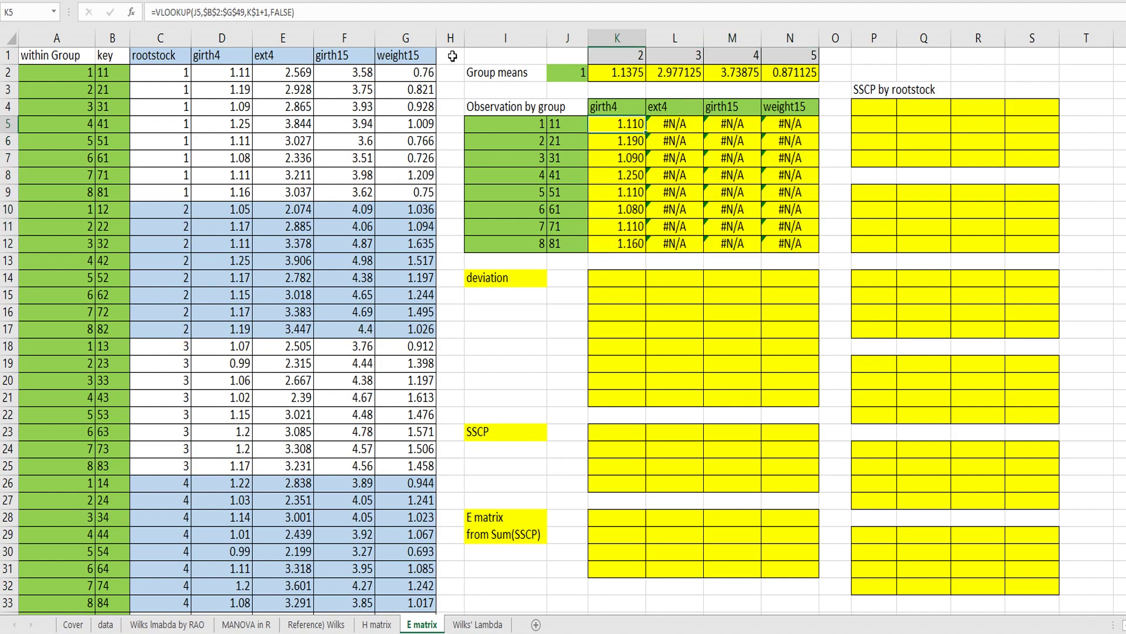
# - Lock the column of the lookup value in K5's formula, making the reference $J5
pyautogui.click(194, 13)
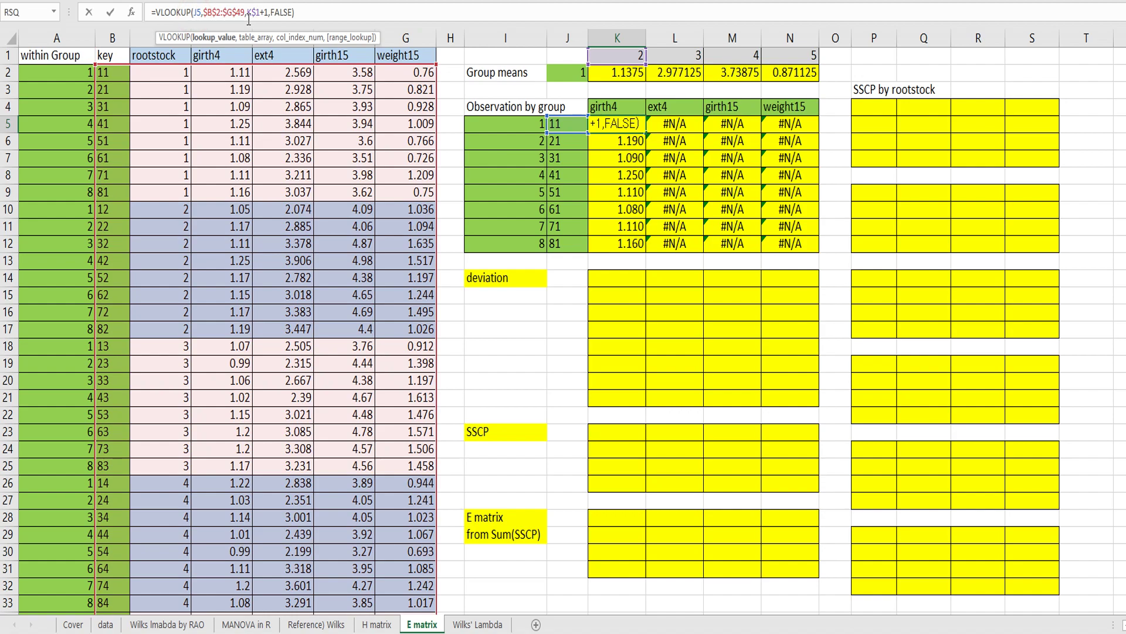
pyautogui.press('F4')
pyautogui.press('F4')
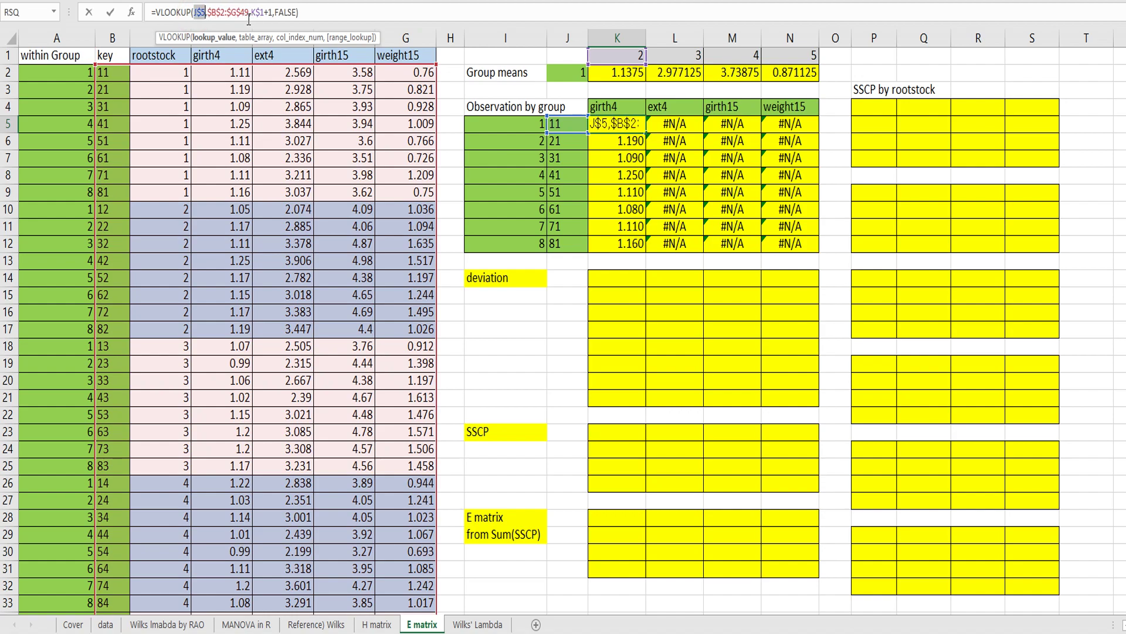
pyautogui.hotkey('ctrl', 'Return')
# - Copy the corrected lookup formula from K5 to all observation cells K5:N12
pyautogui.hotkey('ctrl', 'c')
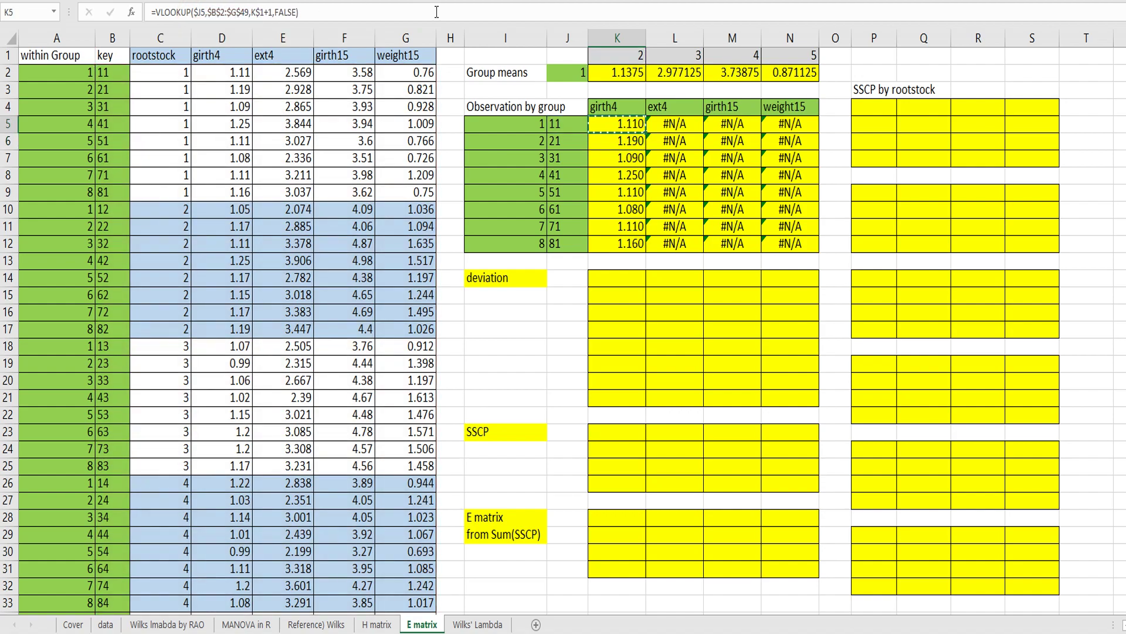
pyautogui.moveTo(616, 124); pyautogui.dragTo(789, 245)
pyautogui.hotkey('ctrl', 'v')
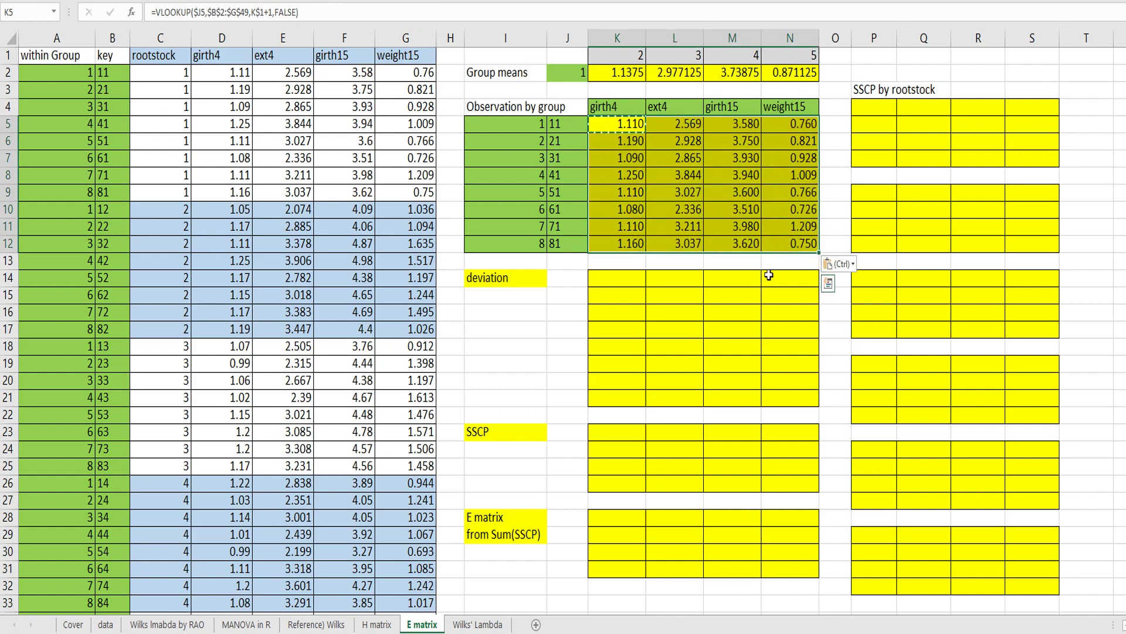
# - Enter the deviation formula =K$2-K5 in K14, subtracting the first observation from the group mean
pyautogui.click(616, 346)
pyautogui.click(628, 287)
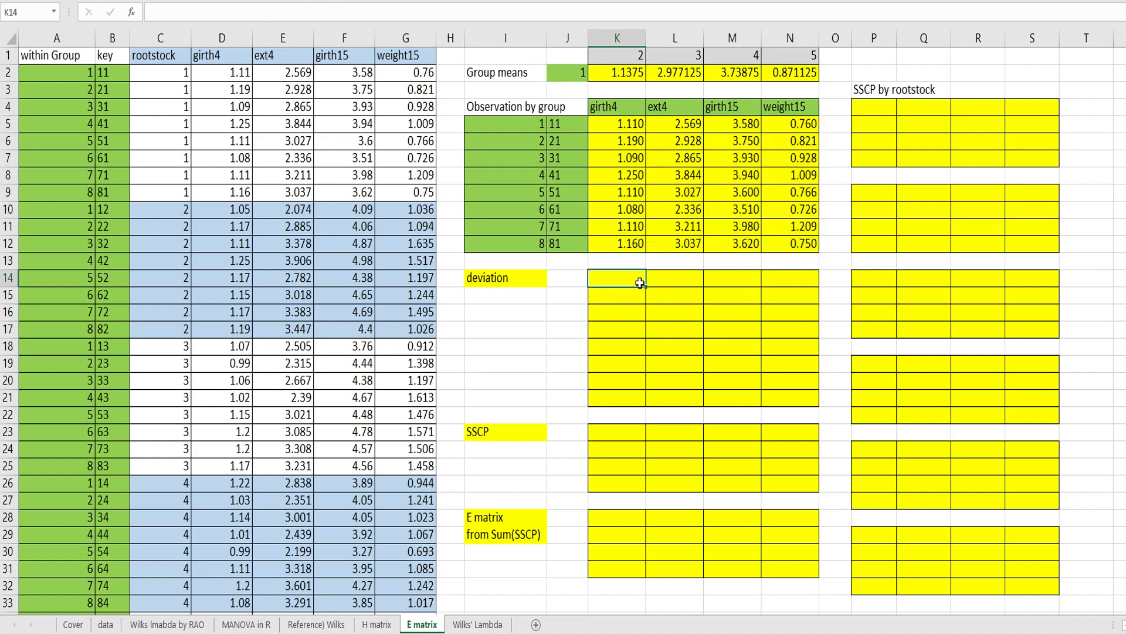
pyautogui.write('=')
pyautogui.click(624, 73)
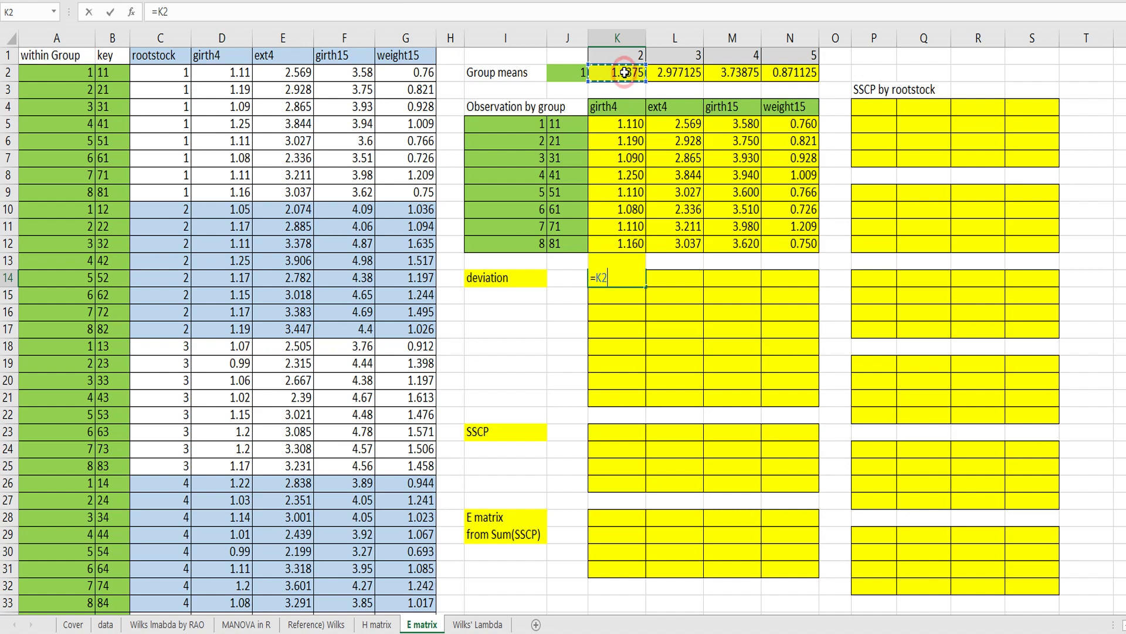
pyautogui.write('-')
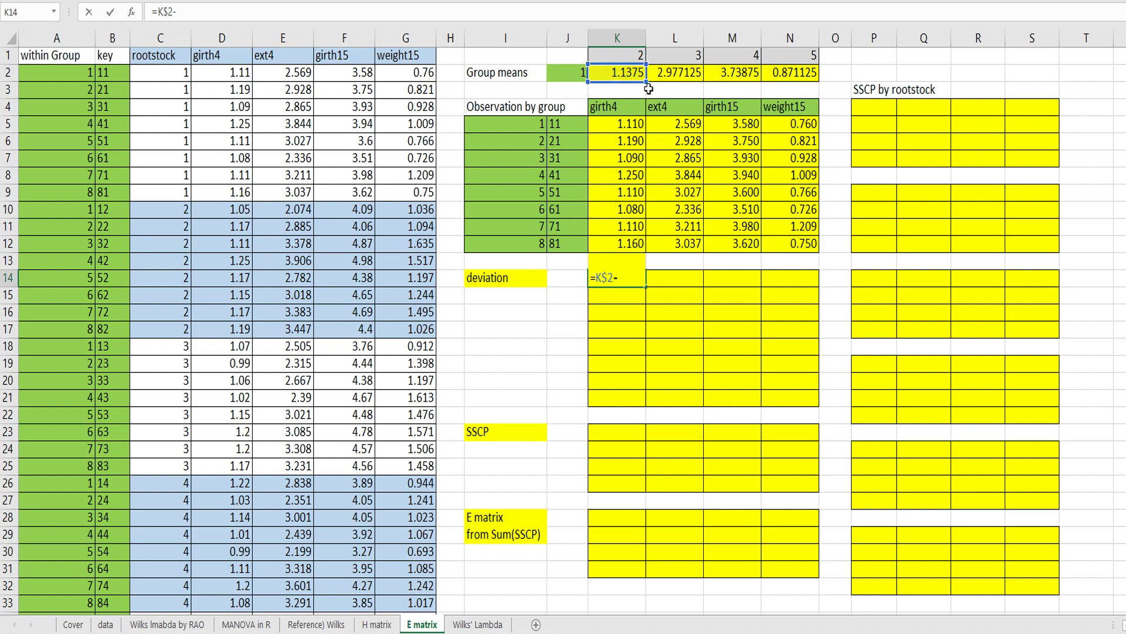
pyautogui.click(639, 124)
pyautogui.hotkey('ctrl', 'Return')
# - Copy the deviation formula from K14 across the deviation block K14:N21
pyautogui.hotkey('ctrl', 'c')
pyautogui.hotkey('shift', 'Down')
pyautogui.hotkey('shift', 'Down')
pyautogui.hotkey('shift', 'Down')
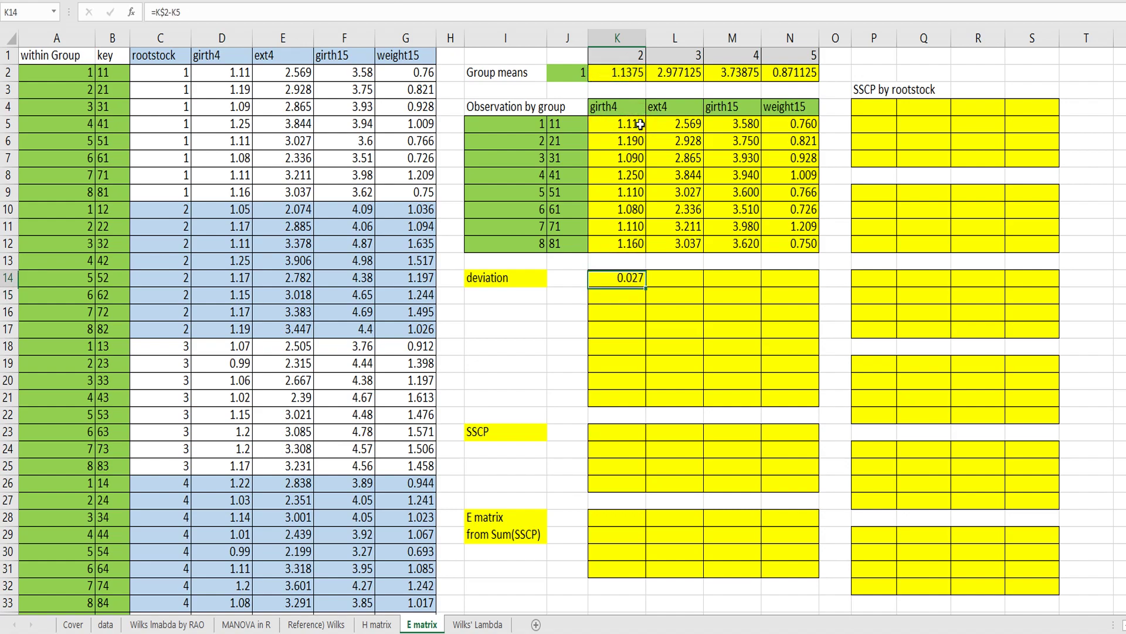
pyautogui.hotkey('shift', 'Down')
pyautogui.hotkey('shift', 'Down')
pyautogui.hotkey('shift', 'Down')
pyautogui.hotkey('shift', 'Down')
pyautogui.hotkey('shift', 'Right')
pyautogui.hotkey('shift', 'Right')
pyautogui.hotkey('shift', 'Right')
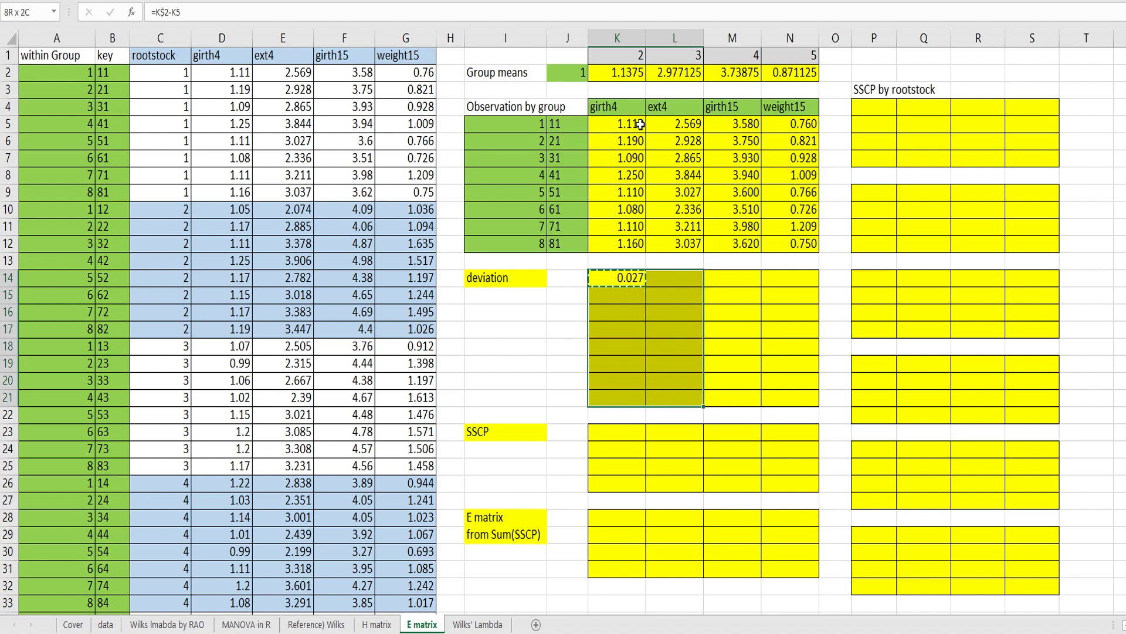
pyautogui.hotkey('ctrl', 'v')
pyautogui.press('Escape')
# - Compute the SSCP matrix in K23:N26 with the array formula =MMULT(TRANSPOSE(K14:N21),K14:N21)
pyautogui.press('Down')
pyautogui.press('Down')
pyautogui.press('Down')
pyautogui.press('Down')
pyautogui.press('Down')
pyautogui.press('Down')
pyautogui.press('Down')
pyautogui.press('Down')
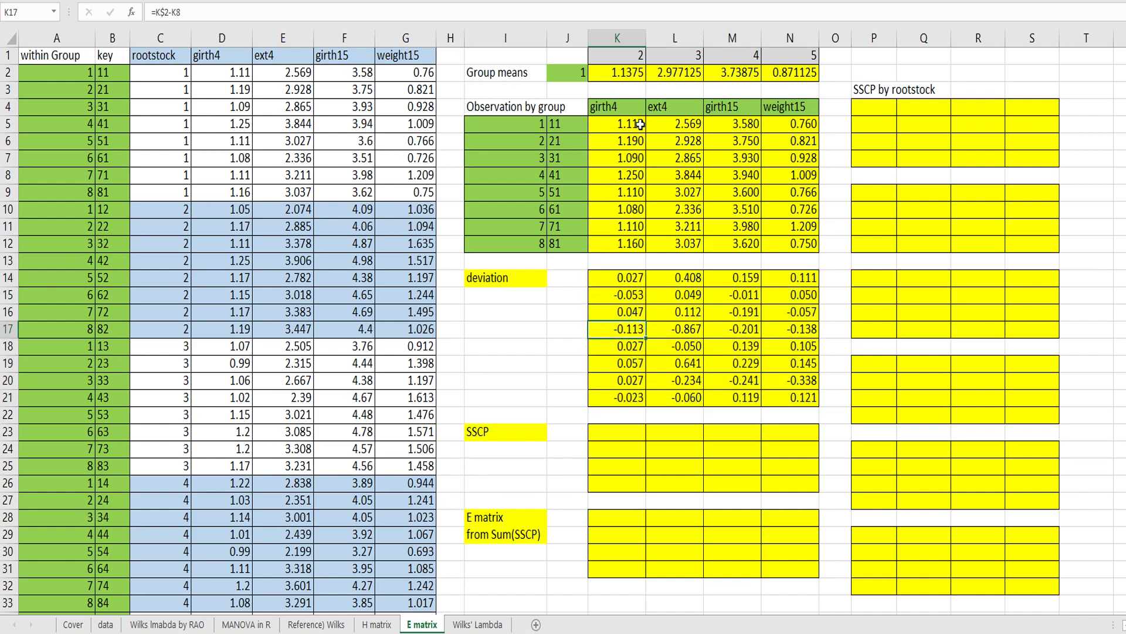
pyautogui.press('Down')
pyautogui.hotkey('shift', 'Down')
pyautogui.hotkey('shift', 'Down')
pyautogui.hotkey('shift', 'Down')
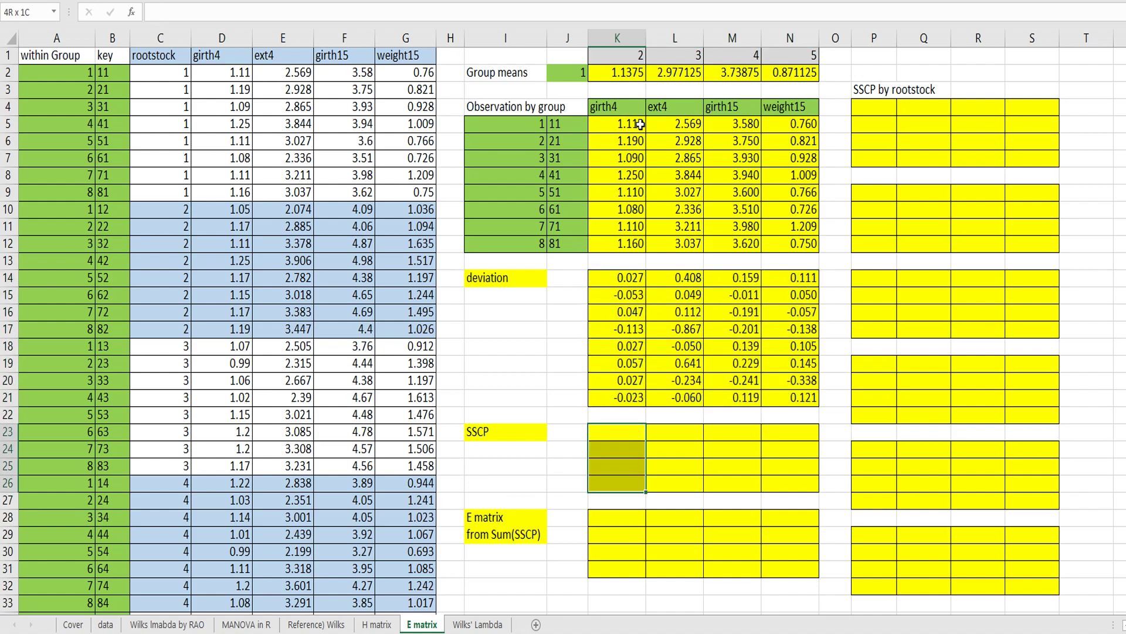
pyautogui.hotkey('shift', 'Right')
pyautogui.hotkey('shift', 'Right')
pyautogui.hotkey('shift', 'Right')
pyautogui.press('F2')
pyautogui.write('=mmult(t')
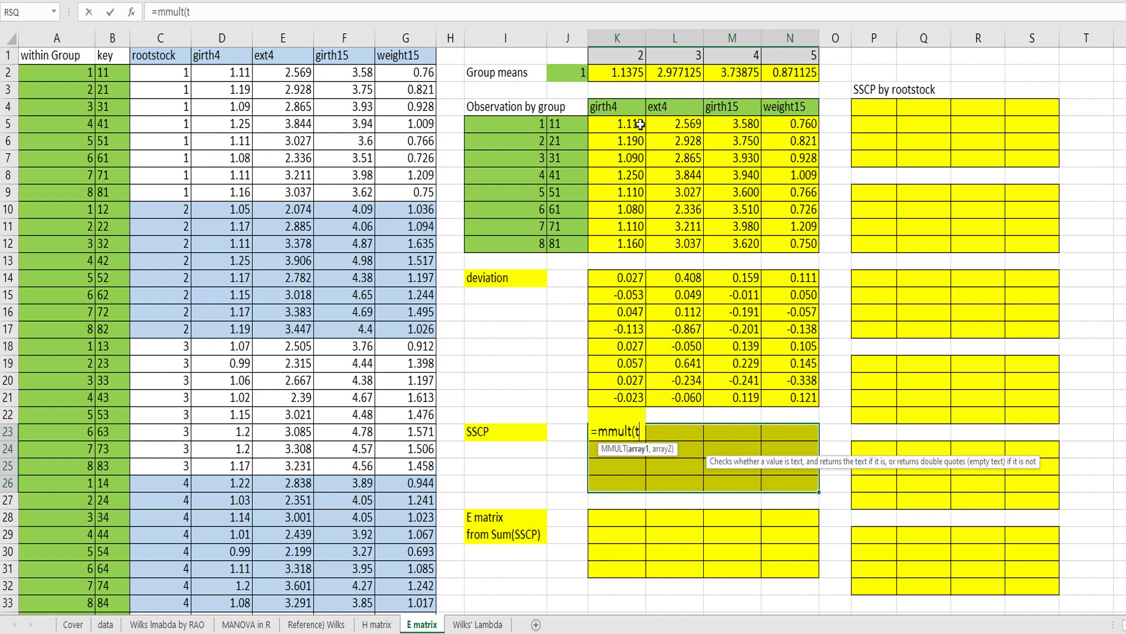
pyautogui.write('ranspose(')
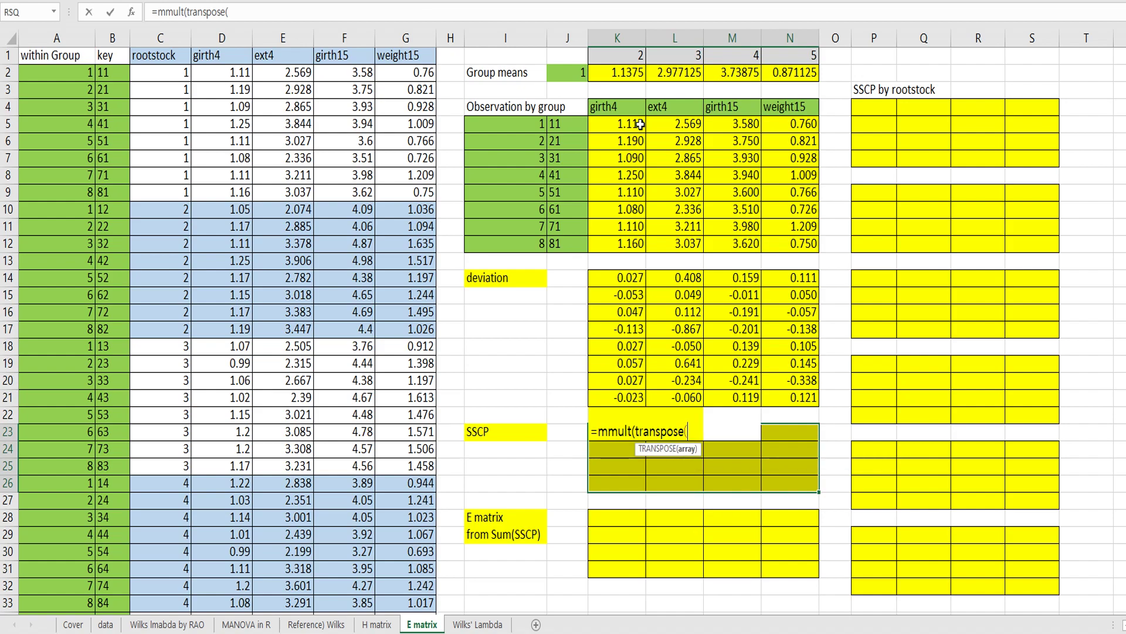
pyautogui.press('Up')
pyautogui.press('Up')
pyautogui.hotkey('shift', 'Right')
pyautogui.hotkey('shift', 'Right')
pyautogui.hotkey('shift', 'Right')
pyautogui.hotkey('shift', 'Up')
pyautogui.hotkey('shift', 'Up')
pyautogui.hotkey('shift', 'Up')
pyautogui.hotkey('shift', 'Up')
pyautogui.hotkey('shift', 'Up')
pyautogui.hotkey('shift', 'Up')
pyautogui.hotkey('shift', 'Up')
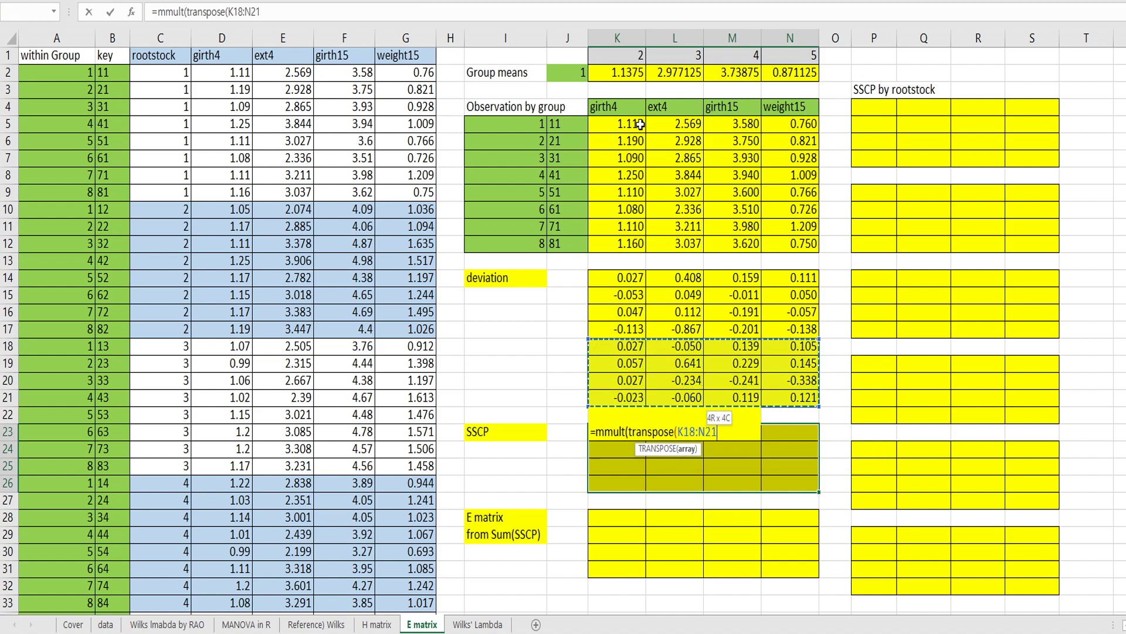
pyautogui.write(')')
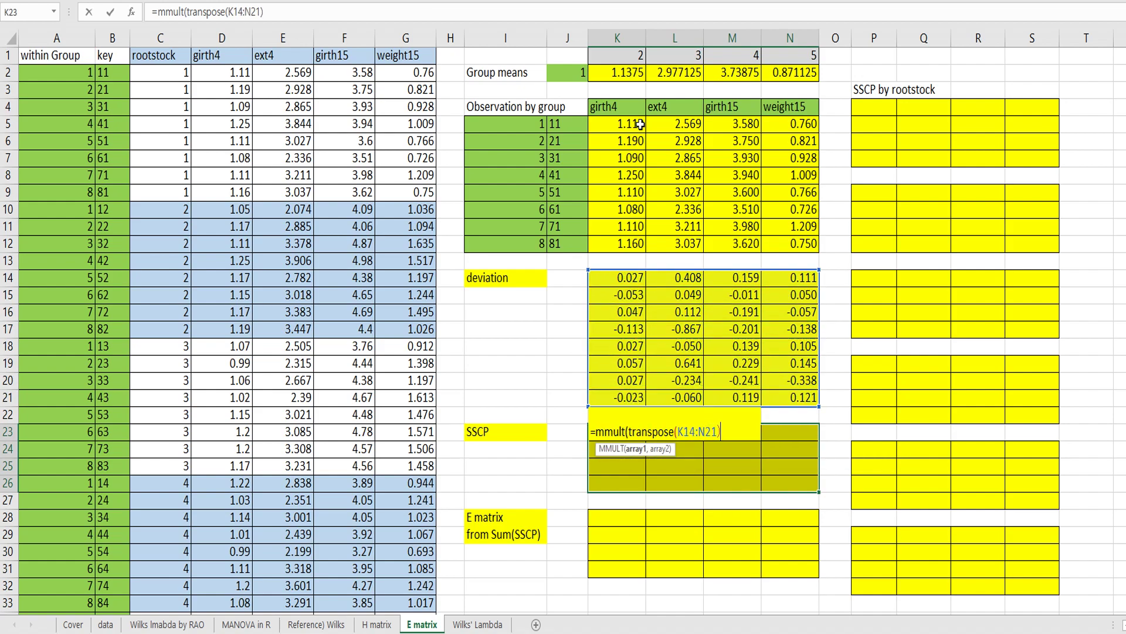
pyautogui.write(',')
pyautogui.press('Up')
pyautogui.press('Up')
pyautogui.hotkey('shift', 'Right')
pyautogui.hotkey('shift', 'Right')
pyautogui.hotkey('shift', 'Right')
pyautogui.hotkey('shift', 'Up')
pyautogui.hotkey('shift', 'Up')
pyautogui.hotkey('shift', 'Up')
pyautogui.hotkey('shift', 'Up')
pyautogui.hotkey('shift', 'Up')
pyautogui.hotkey('shift', 'Up')
pyautogui.hotkey('shift', 'Up')
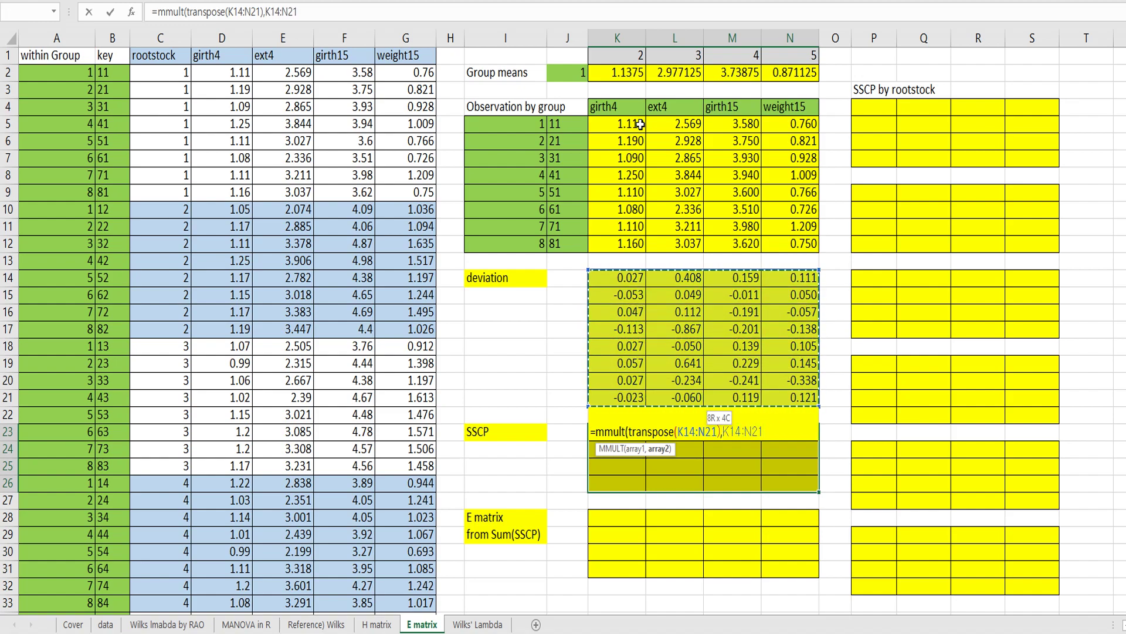
pyautogui.write(')')
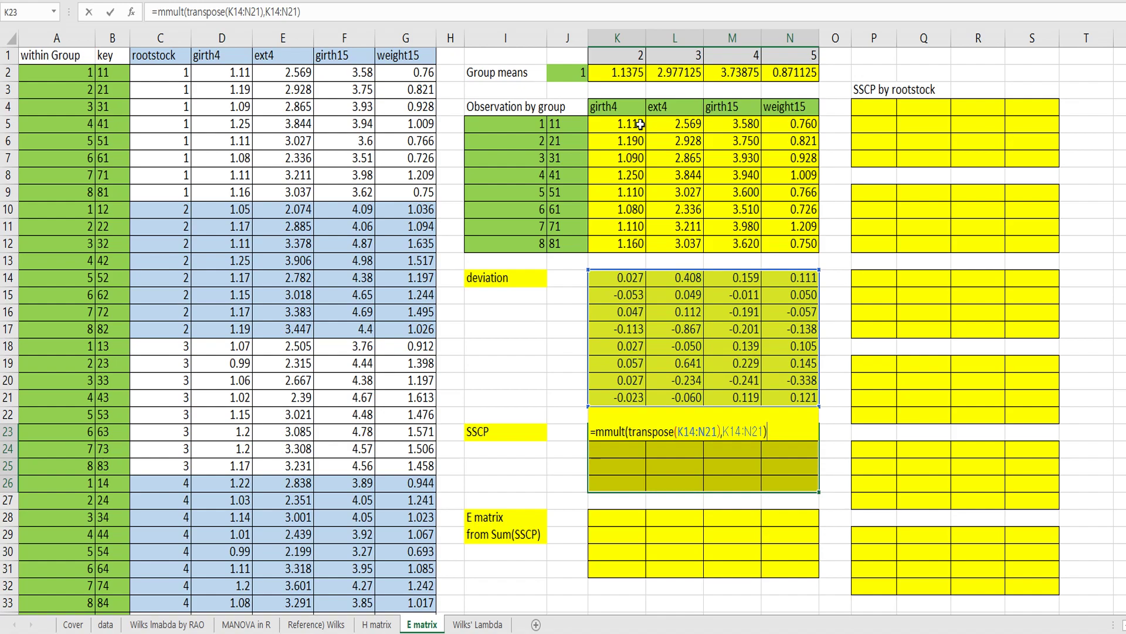
pyautogui.hotkey('ctrl', 'shift', 'Return')
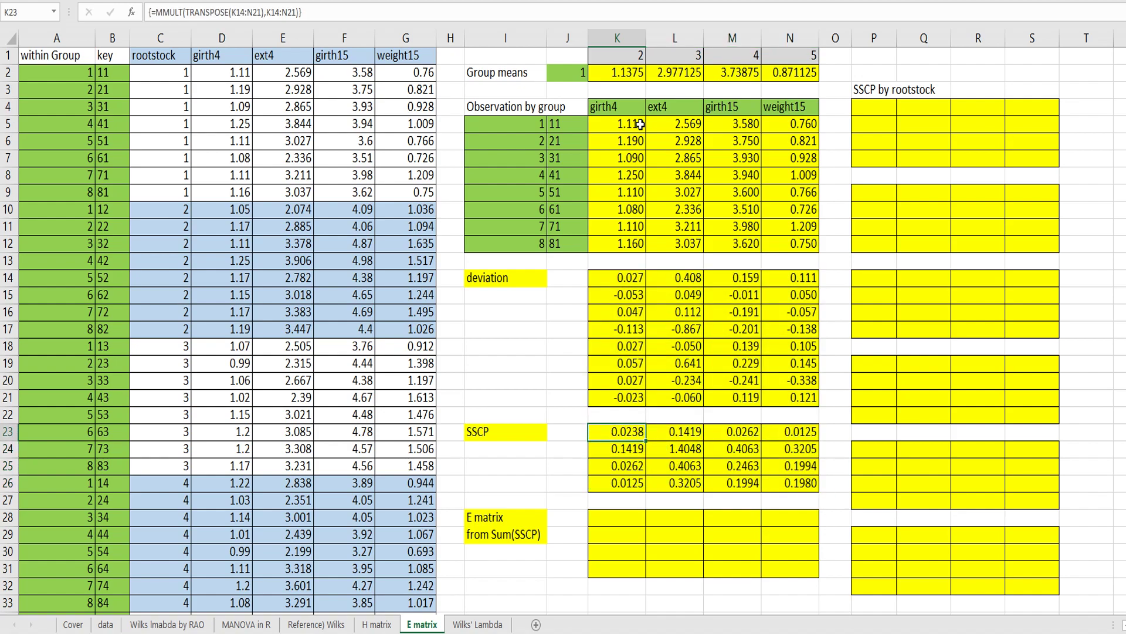
# - Copy the SSCP matrix K23:N26 and paste it as values into the first rootstock block starting at P4
pyautogui.keyDown('shift'); pyautogui.click(794, 483); pyautogui.keyUp('shift')
pyautogui.hotkey('ctrl', 'c')
pyautogui.click(874, 106)
pyautogui.rightClick(893, 101)
pyautogui.click(914, 170)
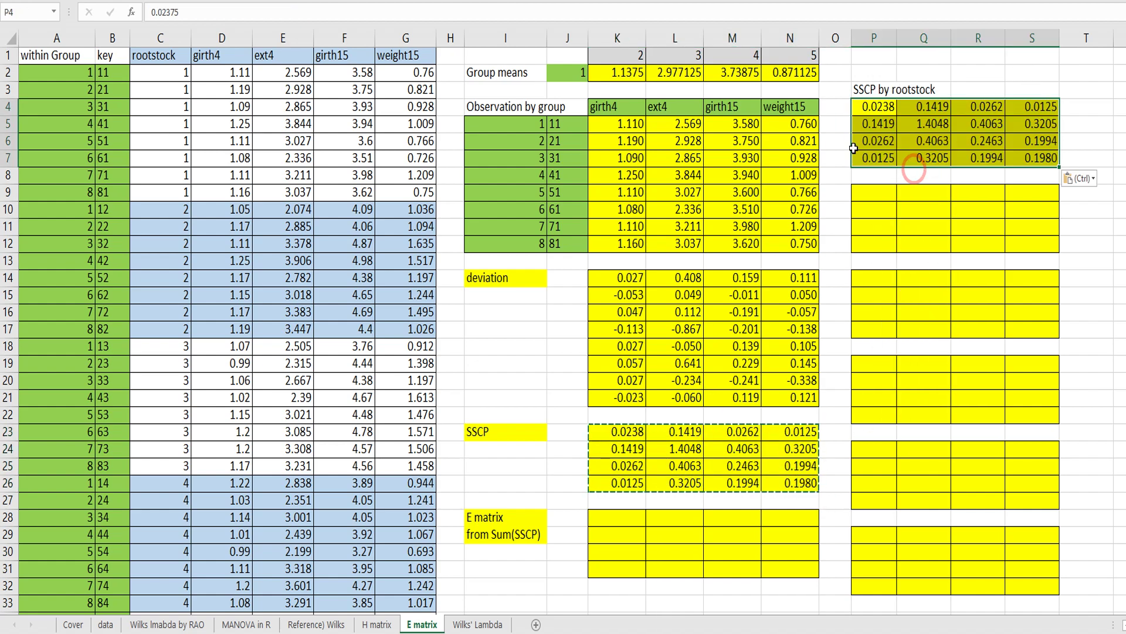
# - Set the group number in J2 to 2 and paste the SSCP matrix K23:N26 as values into the block starting at P9
pyautogui.click(568, 73)
pyautogui.write('2')
pyautogui.press('Return')
pyautogui.moveTo(646, 428); pyautogui.dragTo(785, 485)
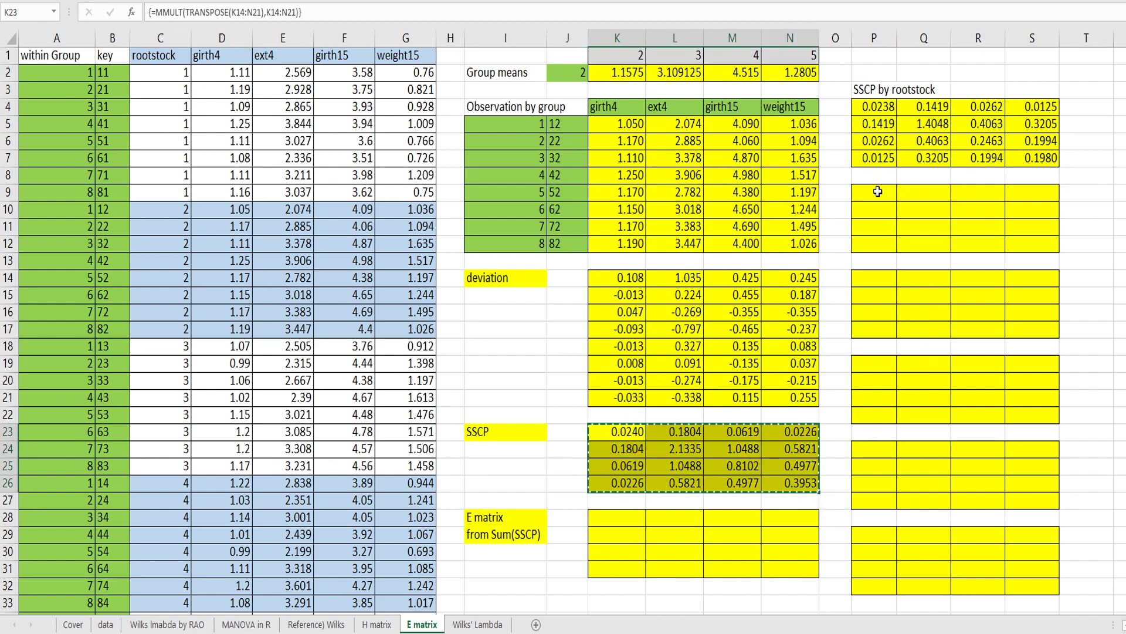
pyautogui.rightClick(878, 192)
pyautogui.click(920, 257)
# - Set the group number in J2 to 3 and paste the SSCP matrix K23:N26 as values into the block starting at P14
pyautogui.click(578, 72)
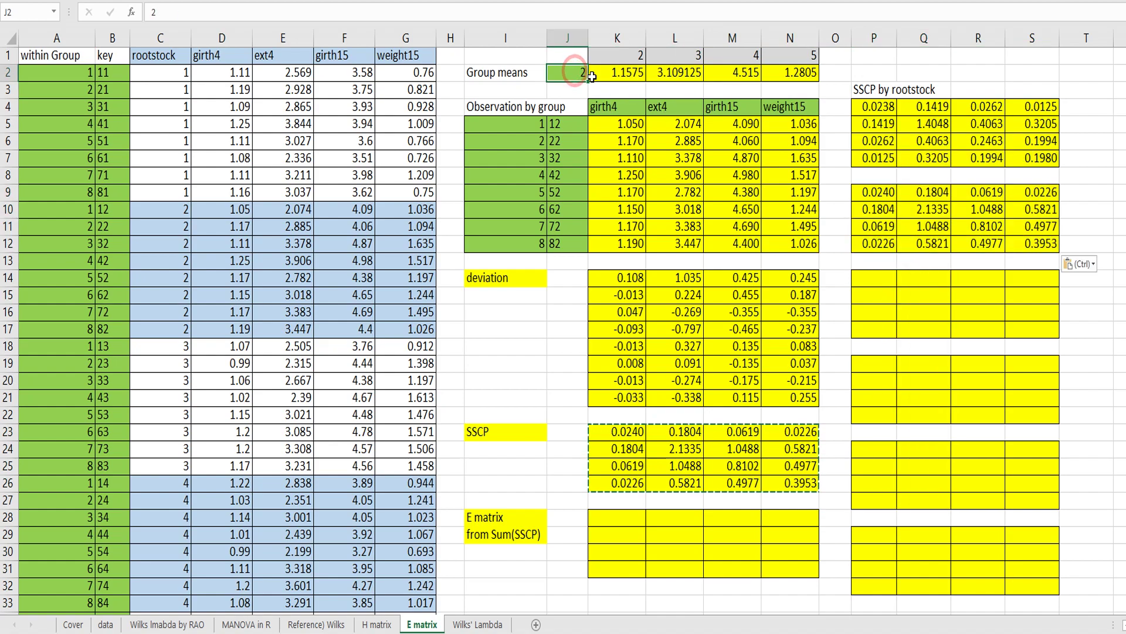
pyautogui.write('3')
pyautogui.press('Return')
pyautogui.moveTo(619, 437); pyautogui.dragTo(778, 484)
pyautogui.rightClick(874, 279)
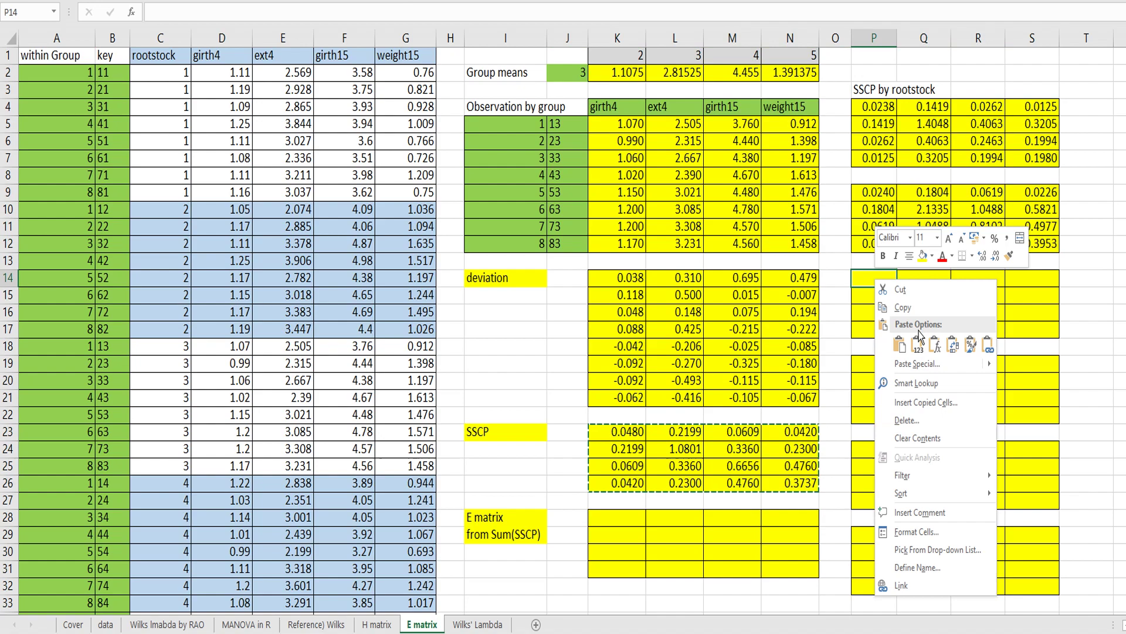
pyautogui.click(917, 342)
# - Set the group number in J2 to 4 and paste the SSCP matrix K23:N26 as values into the block starting at P19
pyautogui.click(569, 73)
pyautogui.write('4')
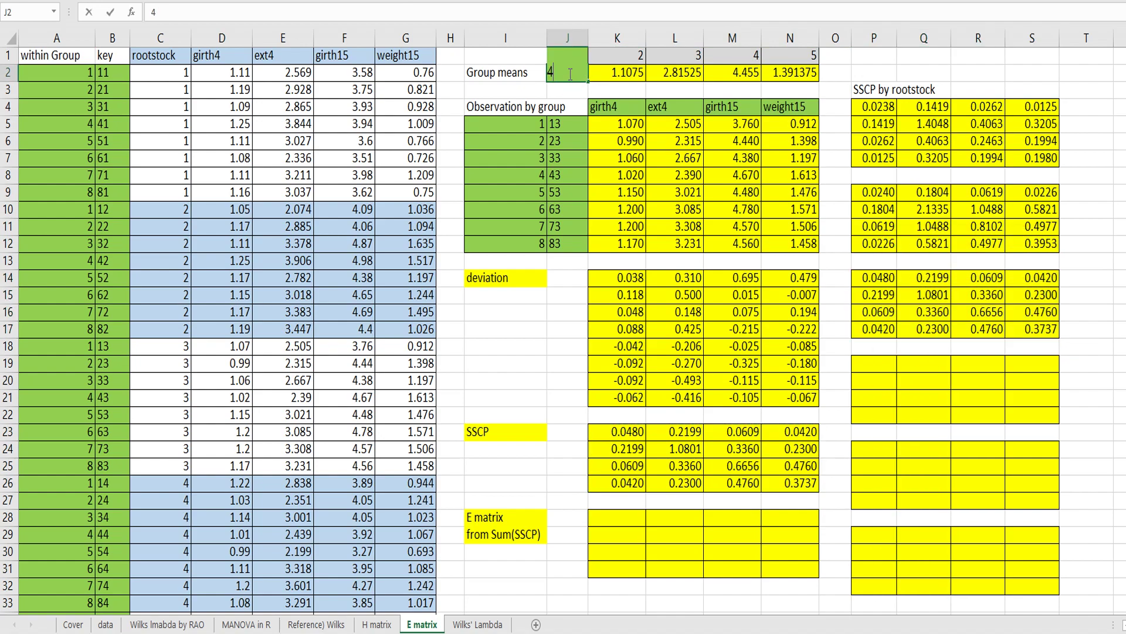
pyautogui.press('Return')
pyautogui.moveTo(627, 432); pyautogui.dragTo(785, 494)
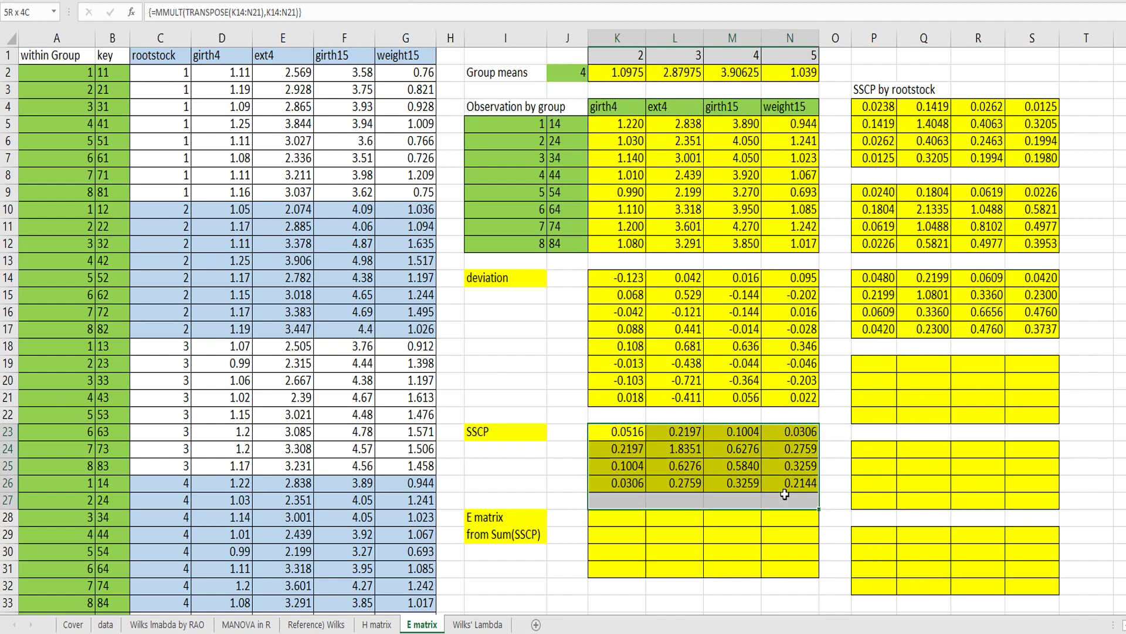
pyautogui.rightClick(867, 365)
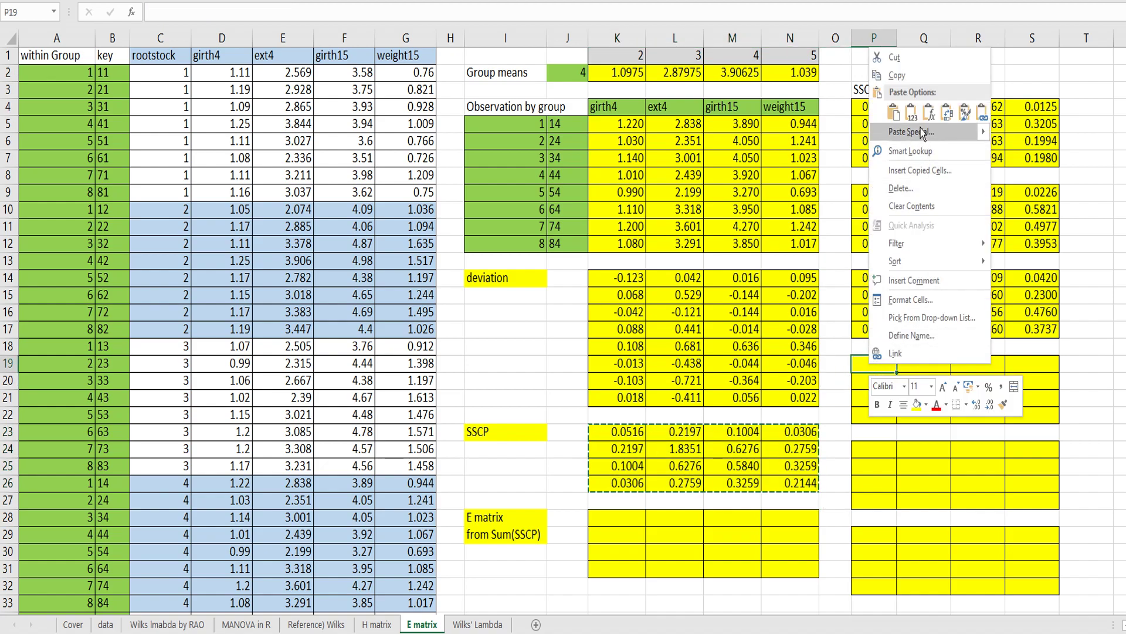
pyautogui.click(914, 111)
# - Set the group number in J2 to 5 and paste the SSCP matrix K23:N26 as values into the block starting at P24
pyautogui.click(566, 77)
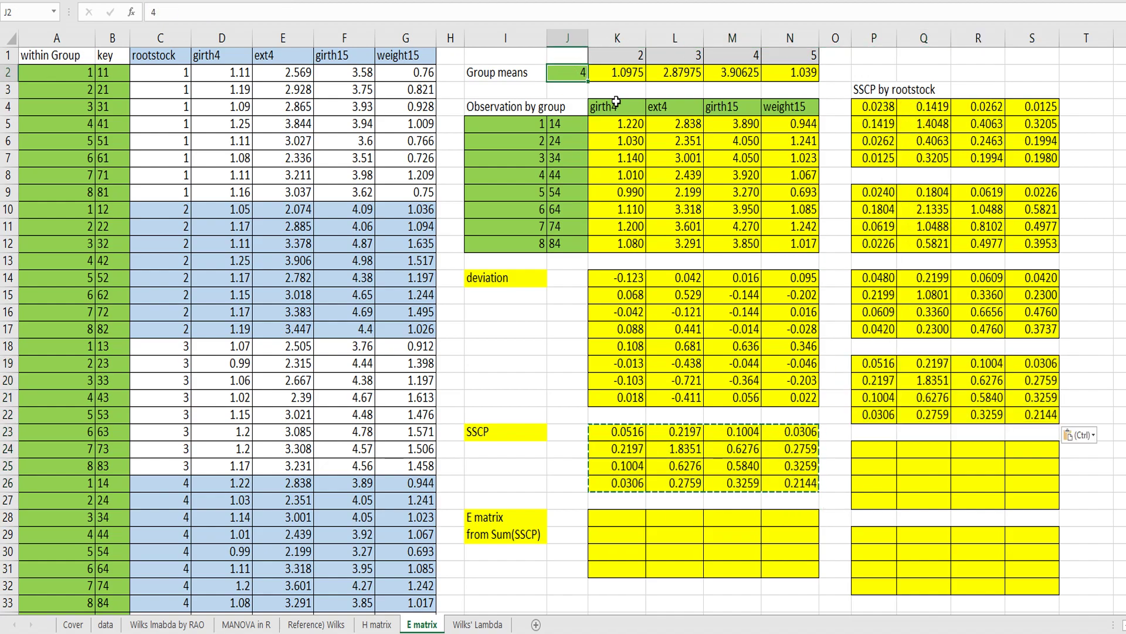
pyautogui.write('5')
pyautogui.press('Return')
pyautogui.moveTo(630, 434); pyautogui.dragTo(789, 480)
pyautogui.rightClick(880, 448)
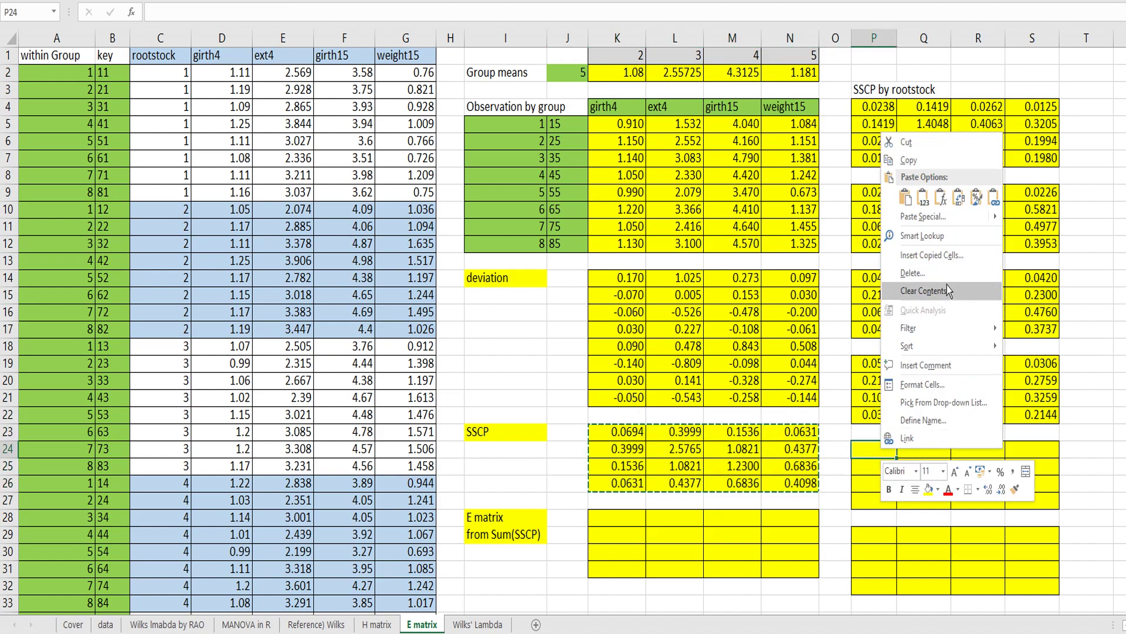
pyautogui.click(927, 200)
# - Set the group number in J2 to 6 and paste the SSCP matrix K23:N26 as values into the block starting at P29
pyautogui.click(571, 79)
pyautogui.write('6')
pyautogui.press('Return')
pyautogui.moveTo(622, 431); pyautogui.dragTo(801, 482)
pyautogui.hotkey('ctrl', 'c')
pyautogui.rightClick(882, 535)
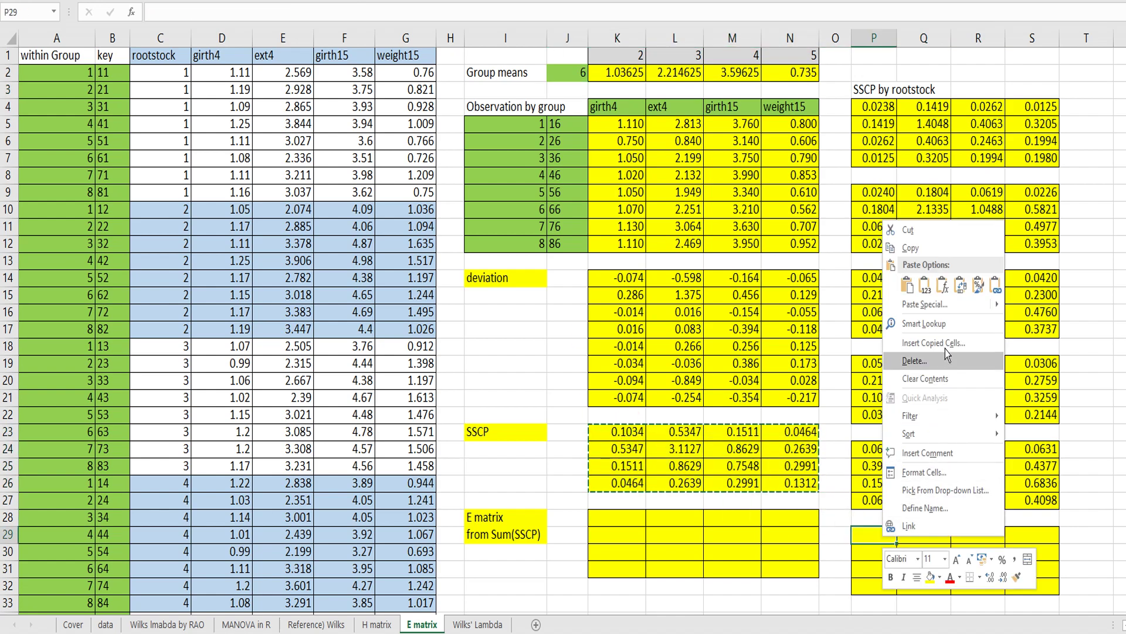
pyautogui.click(926, 280)
# - Enter the formula =P4+P9+P14+P19+P24+P29 in K28 to sum the first element of the six SSCP blocks
pyautogui.moveTo(694, 511); pyautogui.dragTo(733, 528)
pyautogui.click(616, 517)
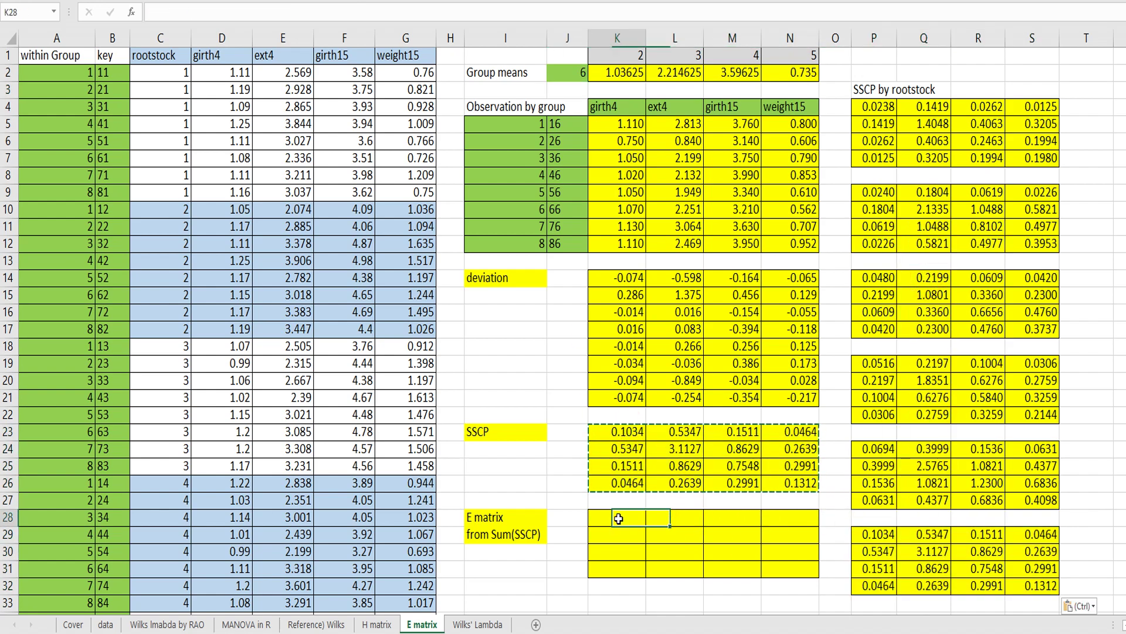
pyautogui.write('=')
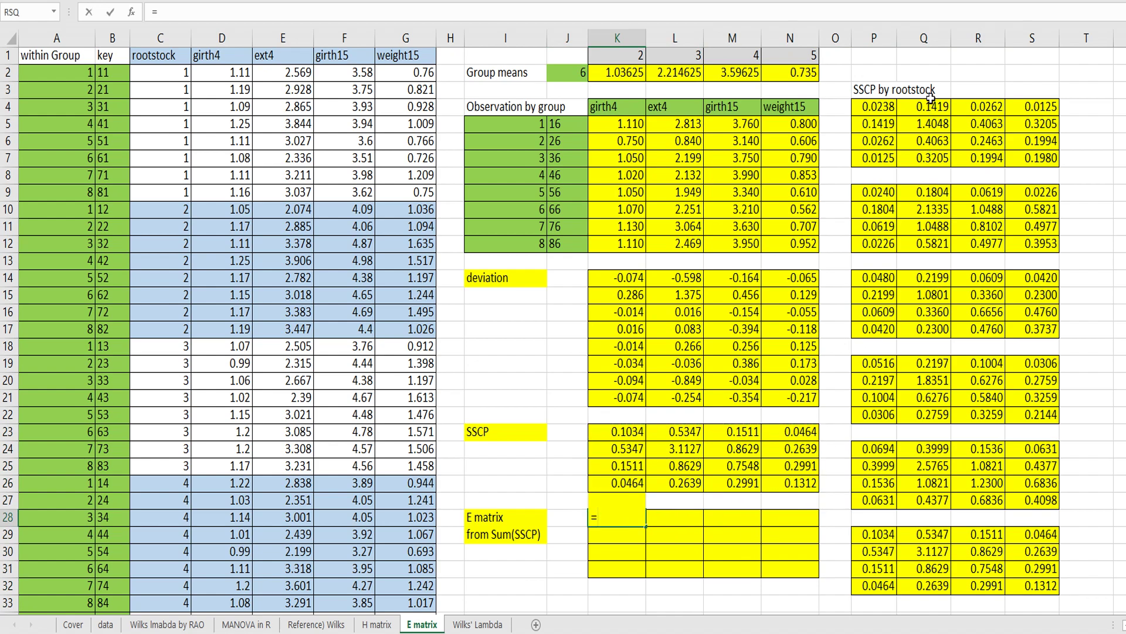
pyautogui.click(878, 108)
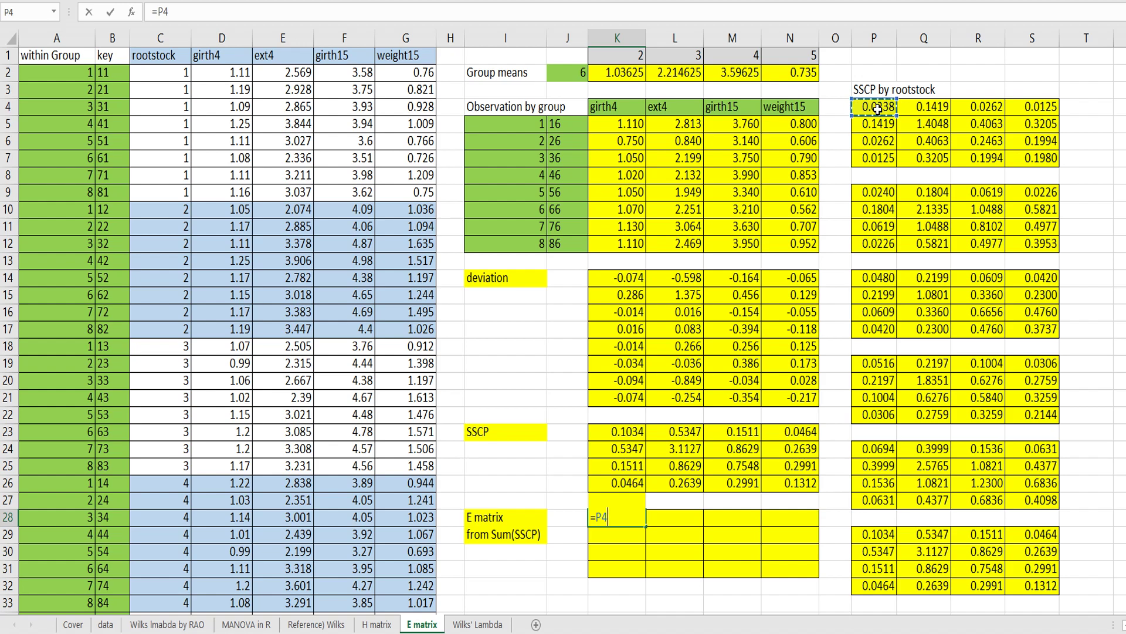
pyautogui.click(886, 192)
pyautogui.write('+')
pyautogui.click(880, 278)
pyautogui.write('+')
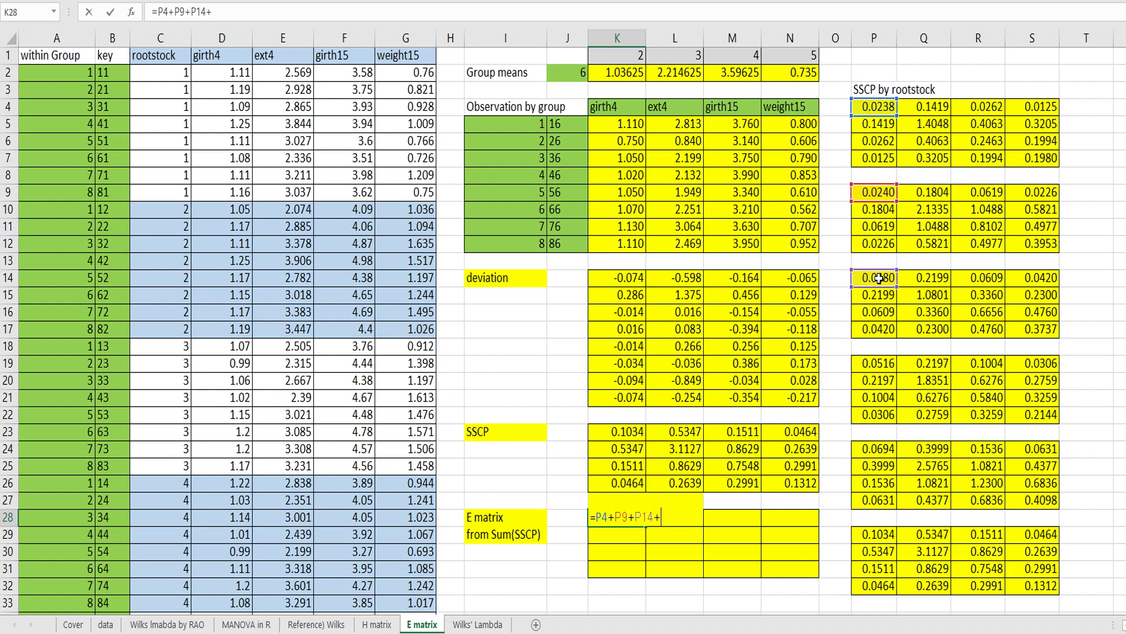
pyautogui.click(871, 363)
pyautogui.write('+')
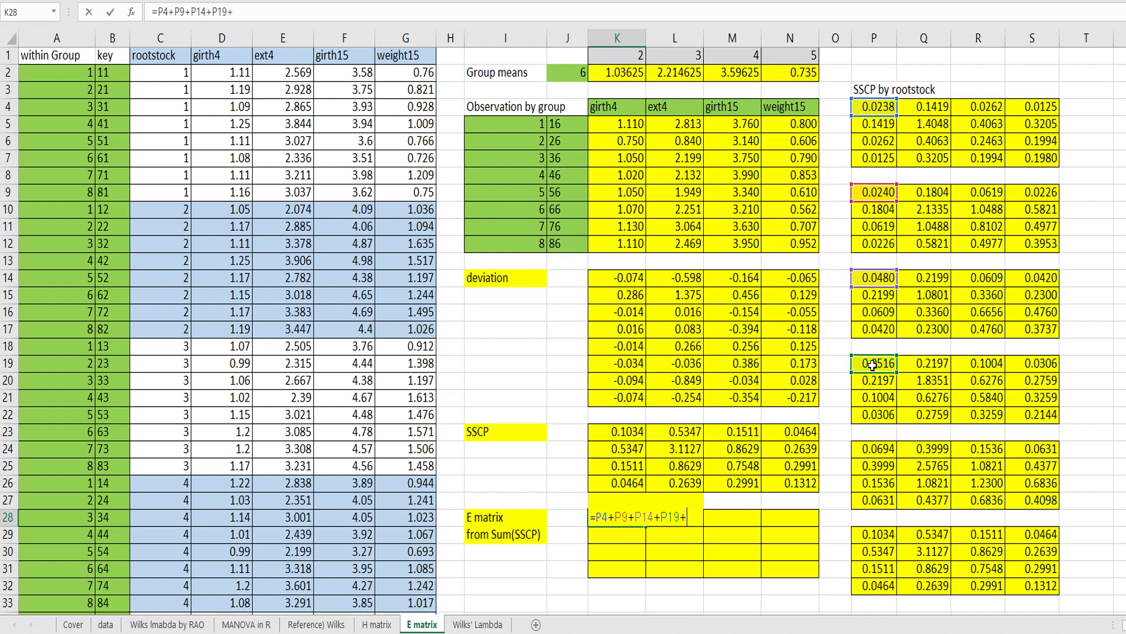
pyautogui.click(880, 449)
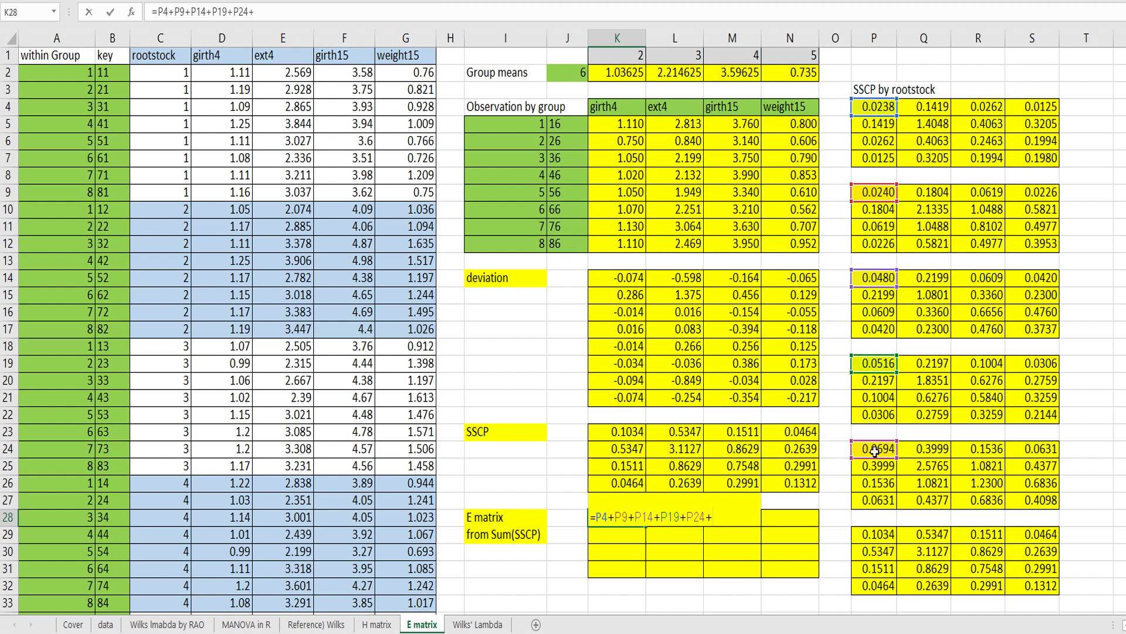
pyautogui.click(872, 533)
pyautogui.press('Return')
# - Copy the sum formula from K28 across the E matrix block K28:N31
pyautogui.press('Up')
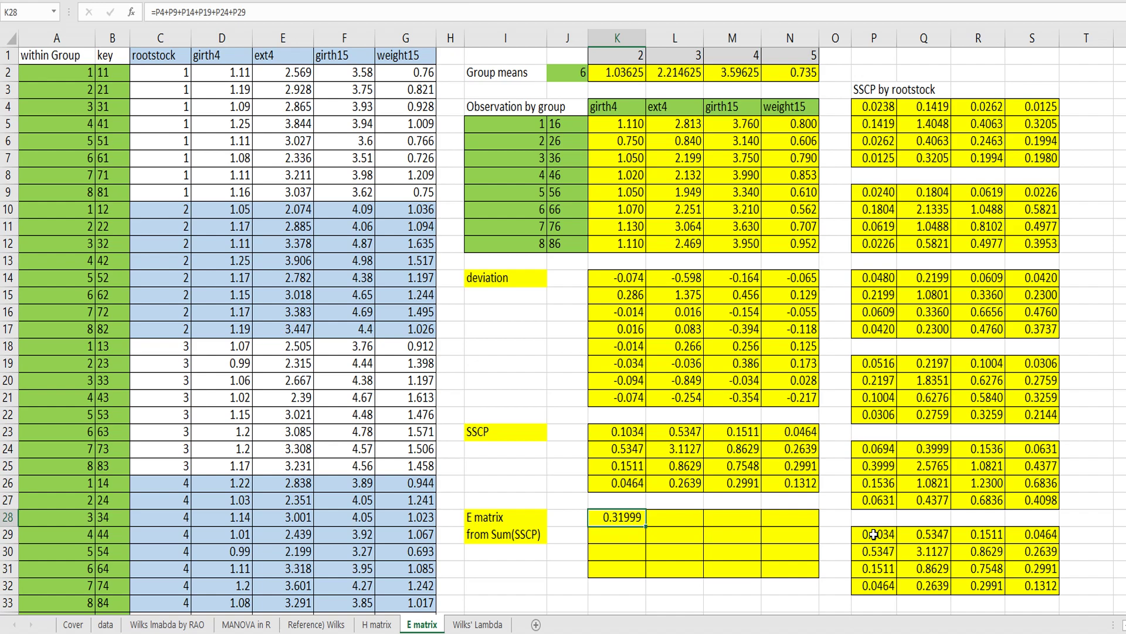
pyautogui.hotkey('ctrl', 'c')
pyautogui.hotkey('shift', 'Down')
pyautogui.hotkey('shift', 'Down')
pyautogui.hotkey('shift', 'Down')
pyautogui.hotkey('shift', 'Right')
pyautogui.hotkey('shift', 'Right')
pyautogui.hotkey('shift', 'Right')
pyautogui.hotkey('ctrl', 'v')
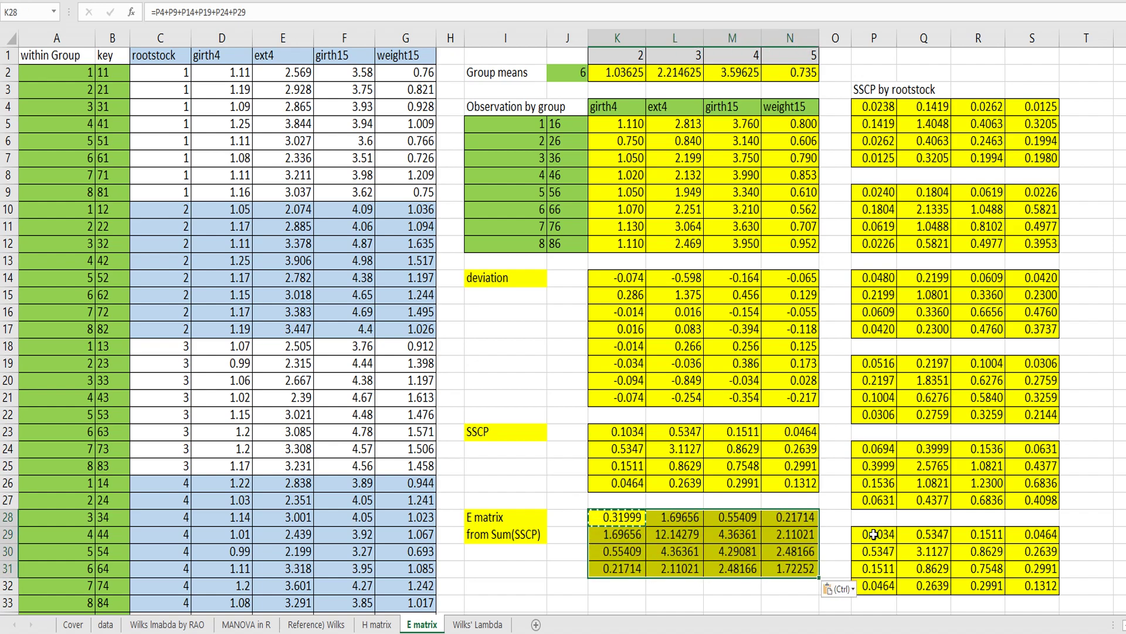
pyautogui.press('Escape')
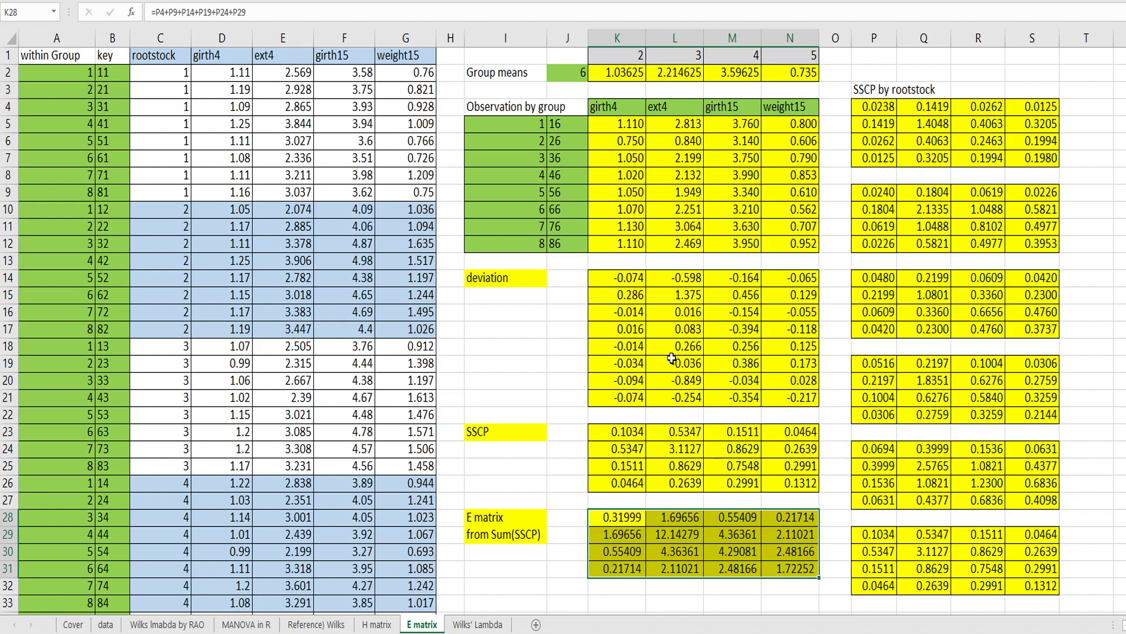
# - Copy the finished matrix from the H matrix sheet and paste it as values at B10 on the Wilks' Lambda sheet
pyautogui.click(477, 624)
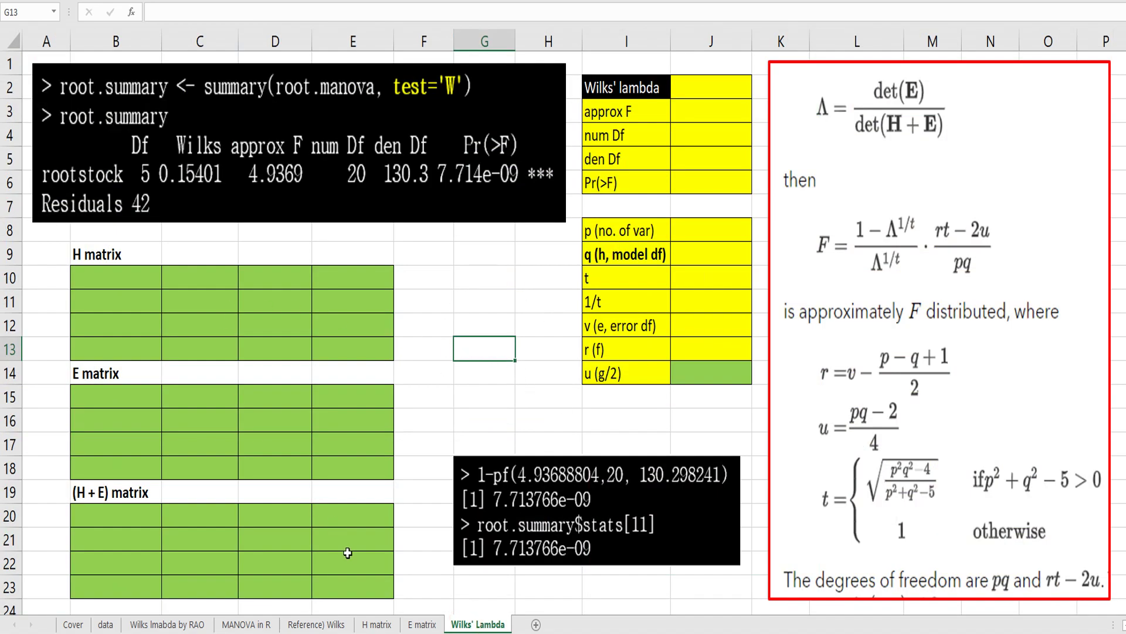
pyautogui.click(366, 626)
pyautogui.moveTo(517, 463); pyautogui.dragTo(726, 532)
pyautogui.hotkey('ctrl', 'c')
pyautogui.click(476, 624)
pyautogui.rightClick(154, 277)
pyautogui.click(173, 340)
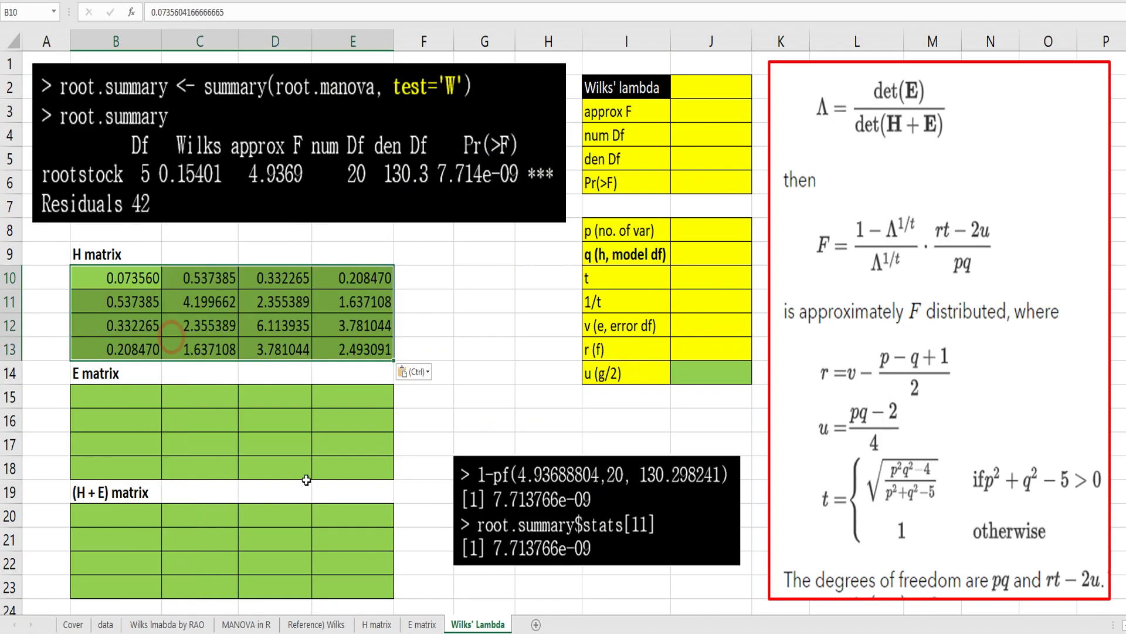
# - Copy the E matrix K28:N31 from the E matrix sheet and paste it as values at B15 on the Wilks' Lambda sheet
pyautogui.click(422, 624)
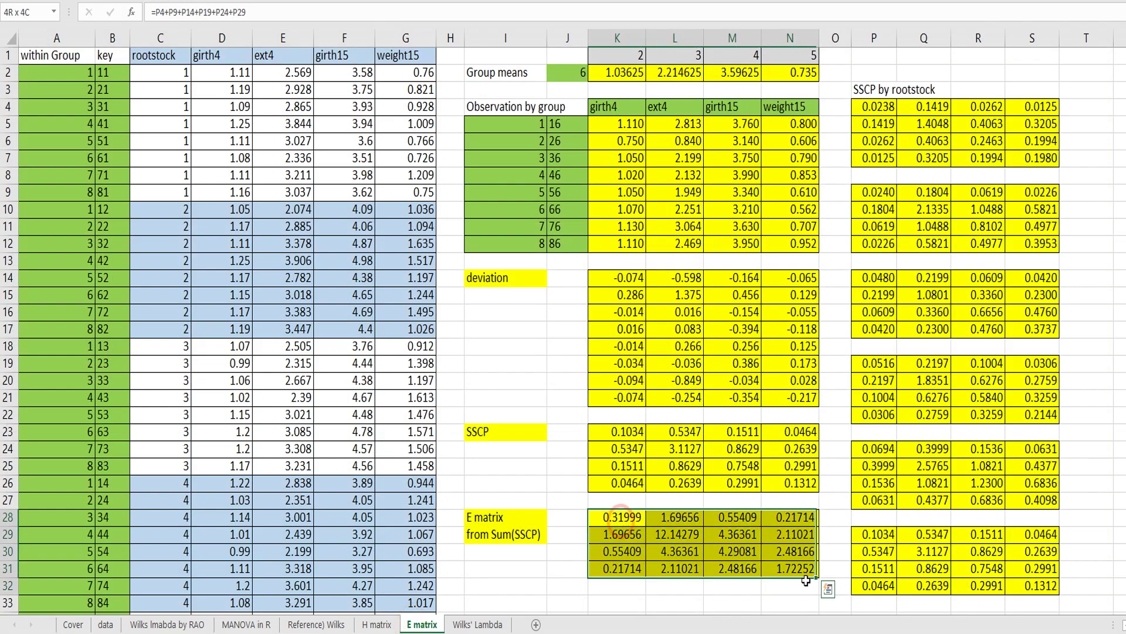
pyautogui.hotkey('ctrl', 'c')
pyautogui.click(479, 624)
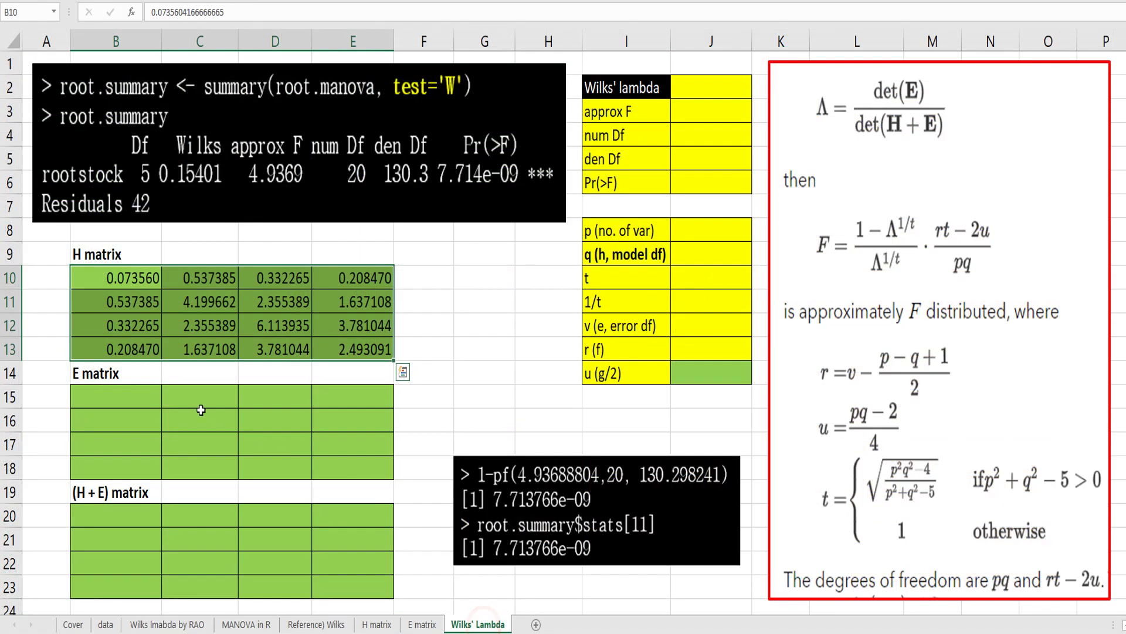
pyautogui.rightClick(128, 396)
pyautogui.click(168, 149)
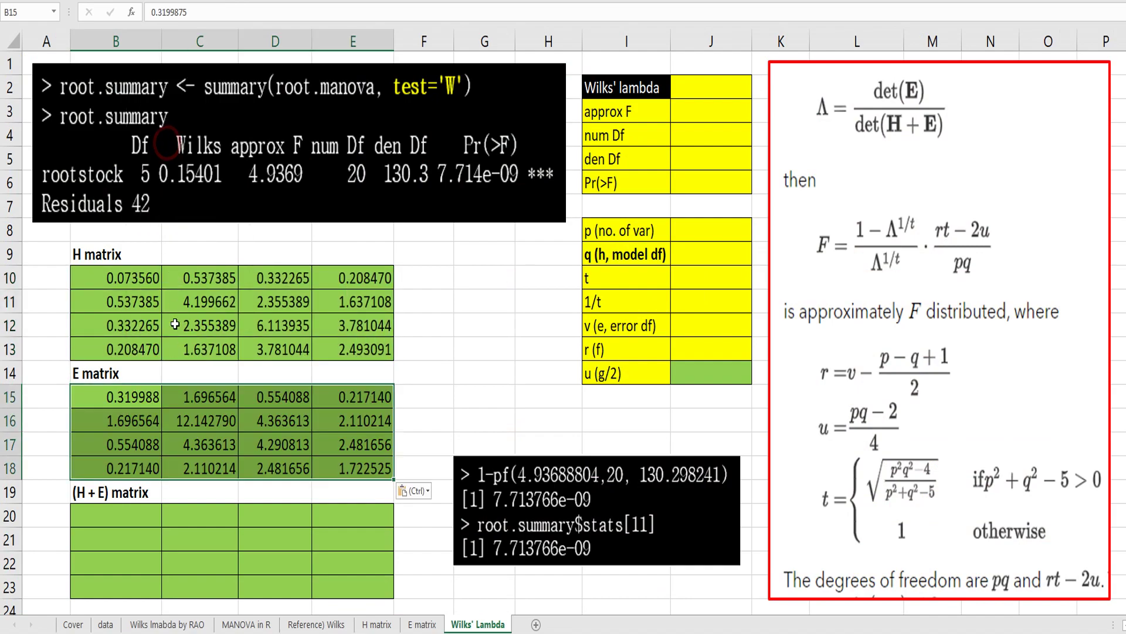
# - Enter the formula =B10+B15 in B20 to add the first elements of the H and E matrices
pyautogui.click(144, 509)
pyautogui.write('=')
pyautogui.click(144, 274)
pyautogui.write('+')
pyautogui.click(121, 398)
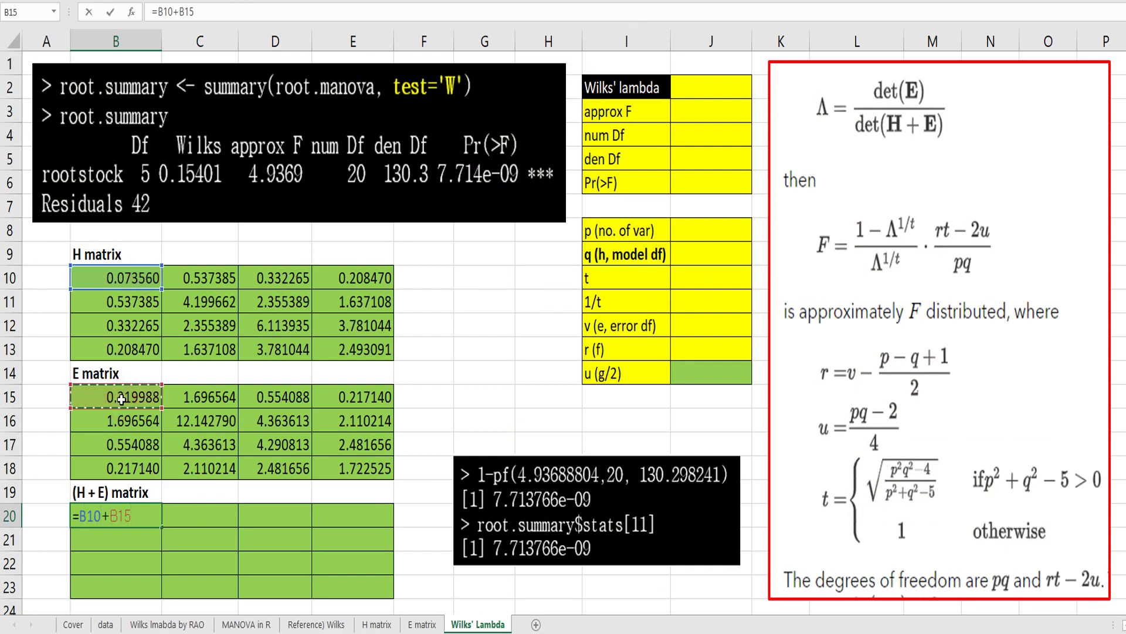
pyautogui.press('Return')
# - Copy the addition formula from B20 across the (H + E) matrix block B20:E23
pyautogui.press('Up')
pyautogui.hotkey('ctrl', 'c')
pyautogui.hotkey('shift', 'Down')
pyautogui.hotkey('shift', 'Down')
pyautogui.hotkey('shift', 'Down')
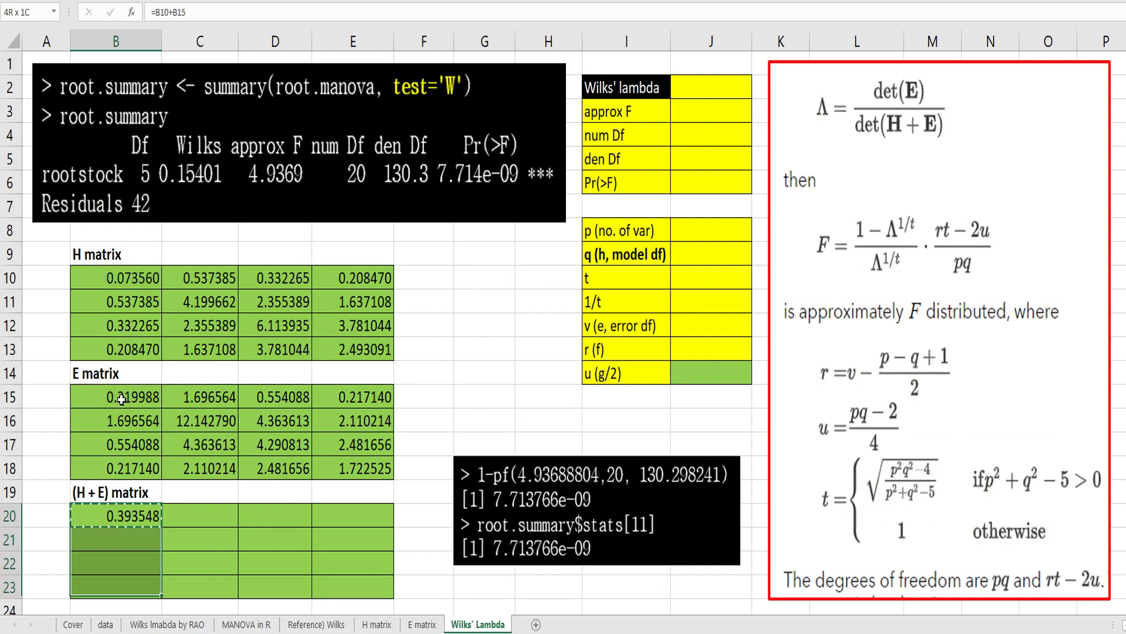
pyautogui.hotkey('shift', 'Right')
pyautogui.hotkey('shift', 'Right')
pyautogui.hotkey('shift', 'Right')
pyautogui.hotkey('ctrl', 'v')
pyautogui.press('Escape')
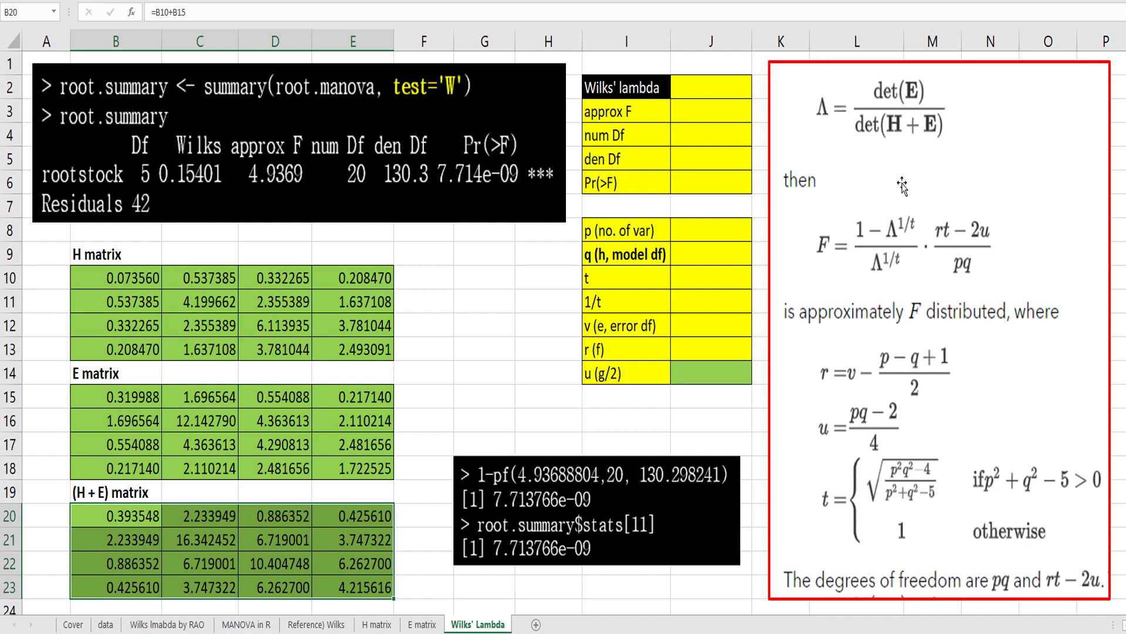
# - Calculate Wilks' lambda in J2 with the formula =MDETERM(B15:E18)/MDETERM(B20:E23)
pyautogui.click(713, 85)
pyautogui.write('=')
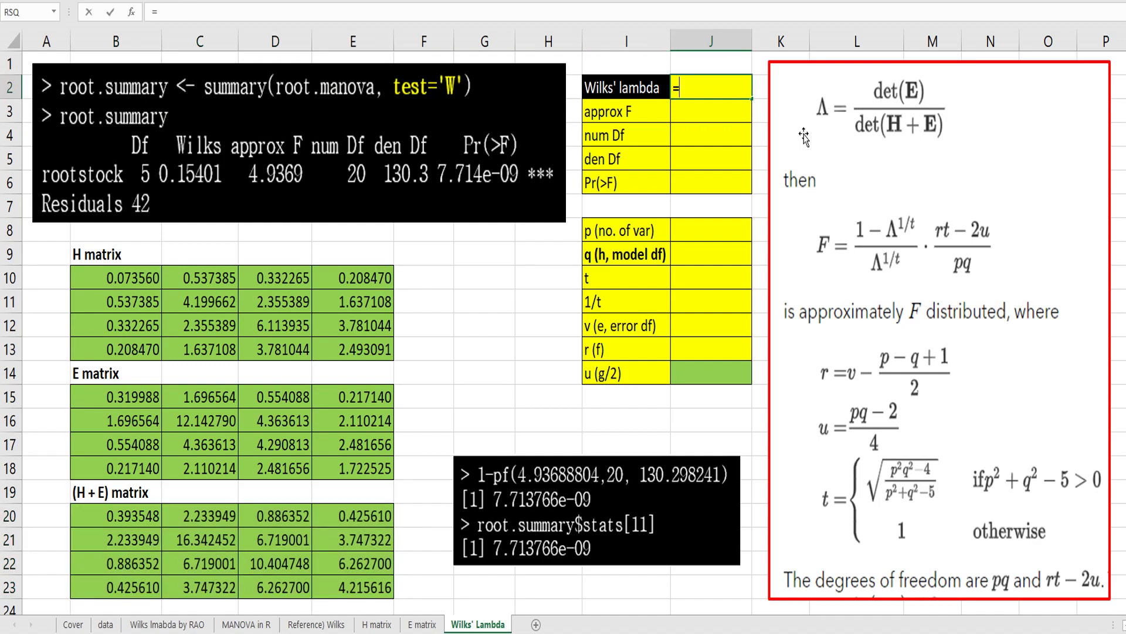
pyautogui.write('md')
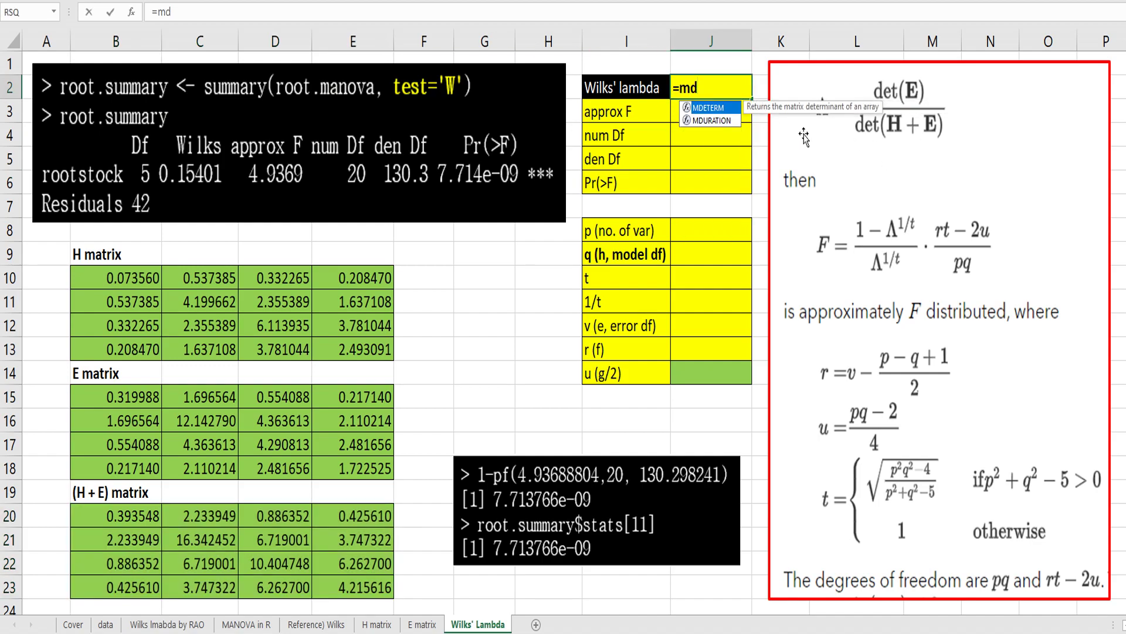
pyautogui.write('eterm(')
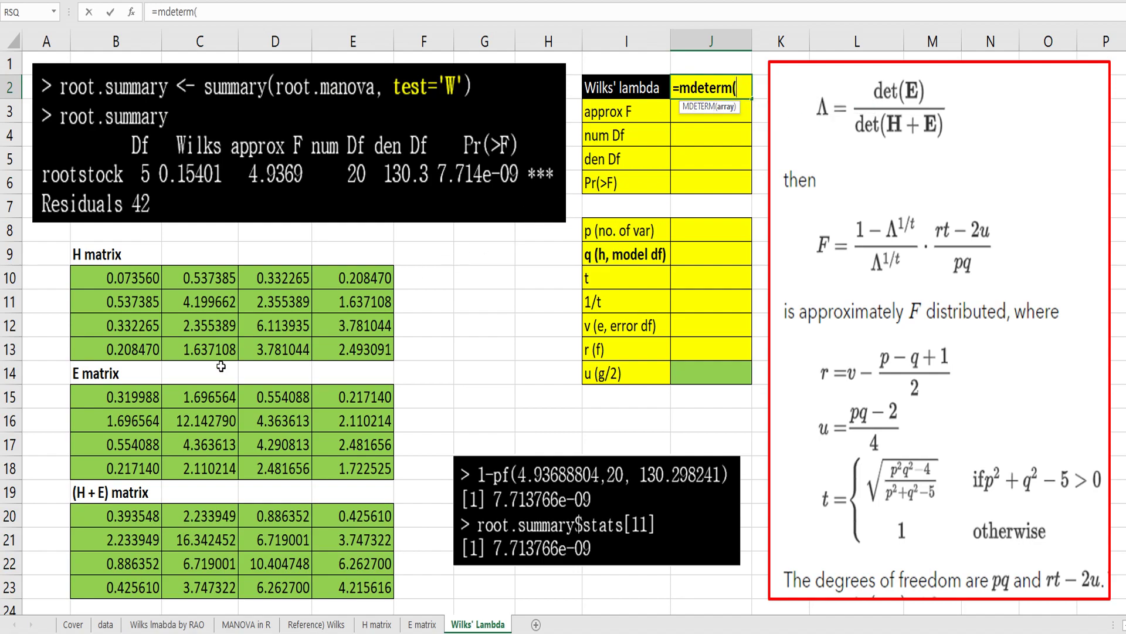
pyautogui.moveTo(140, 398); pyautogui.dragTo(336, 458)
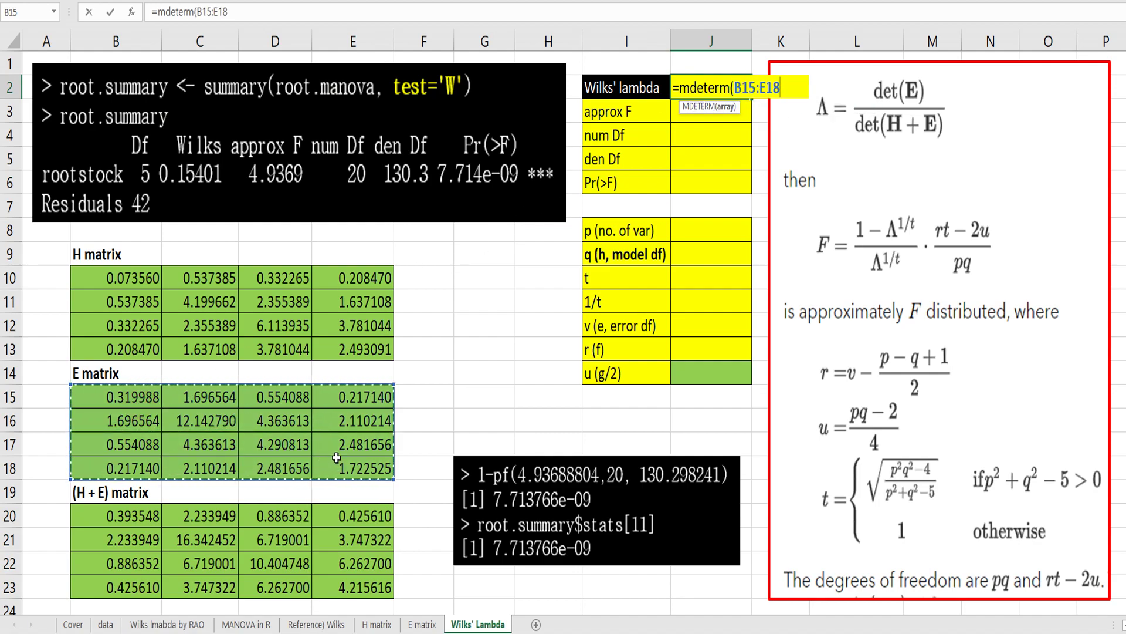
pyautogui.write(')/')
pyautogui.write('mdete')
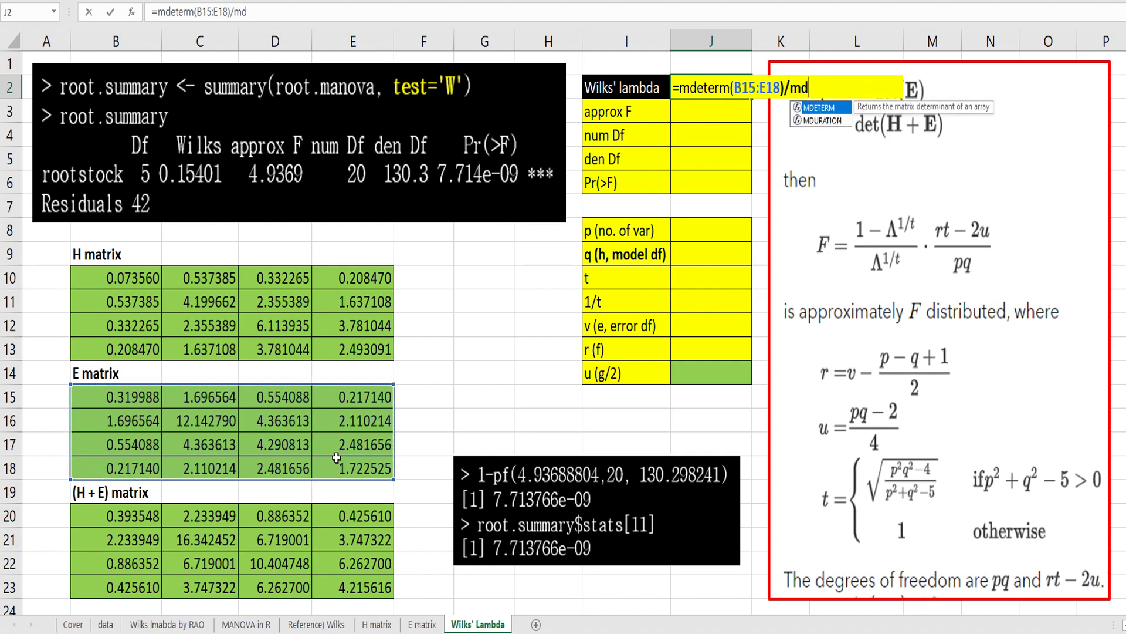
pyautogui.write('rm(')
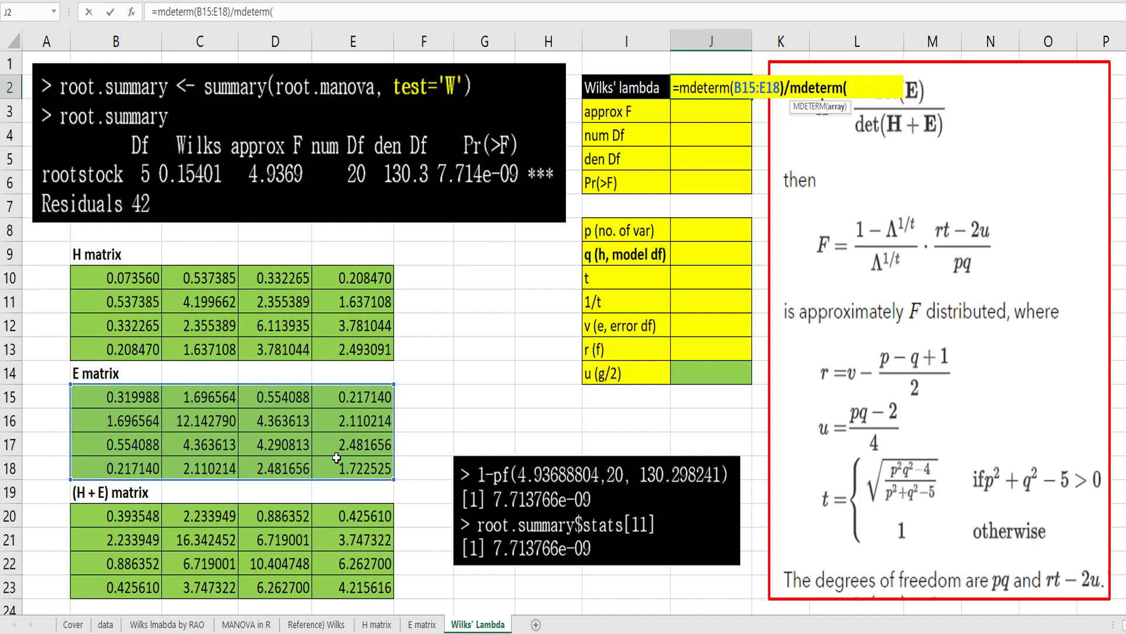
pyautogui.moveTo(105, 520); pyautogui.dragTo(336, 576)
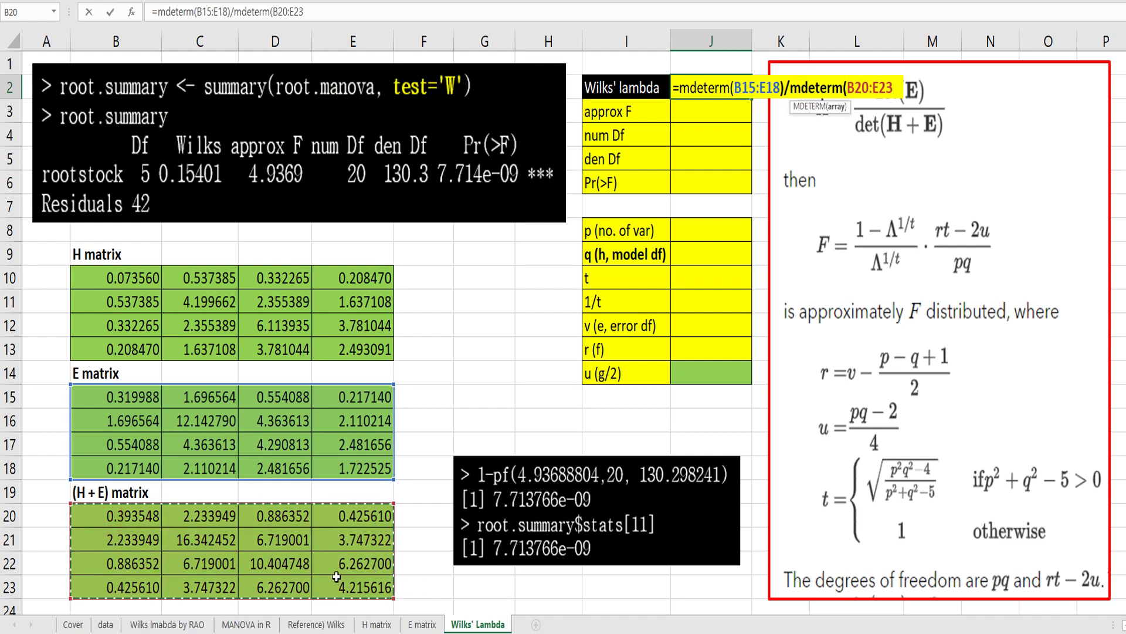
pyautogui.write(')')
pyautogui.hotkey('ctrl', 'Return')
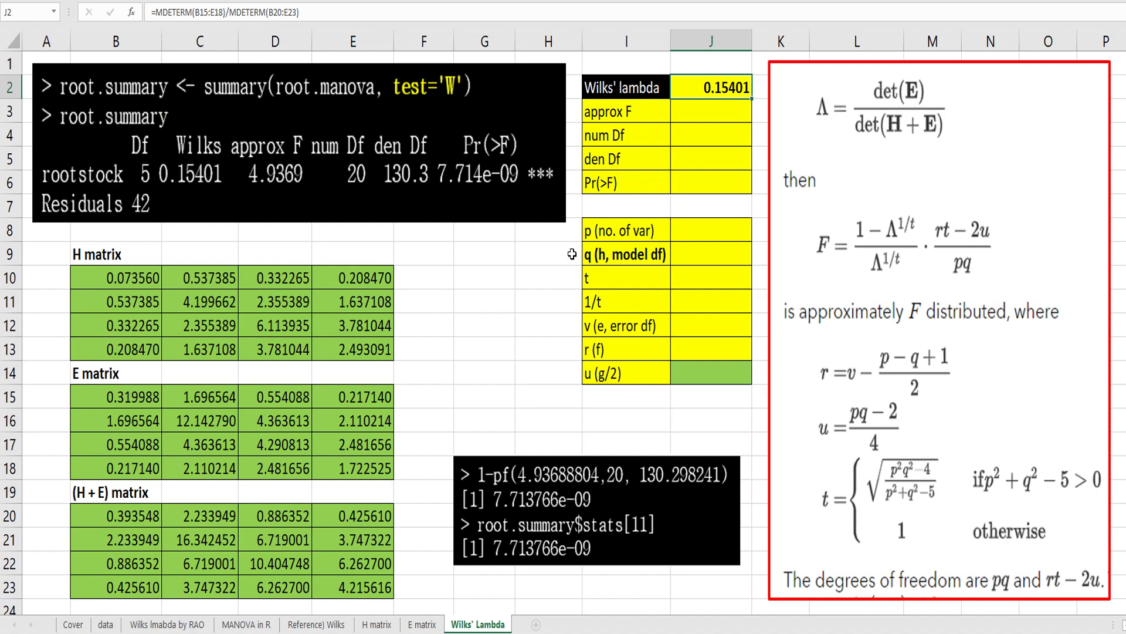
# - Enter 4 as p (no. of var) in J8 and 5 as q (model df) in J9
pyautogui.click(710, 229)
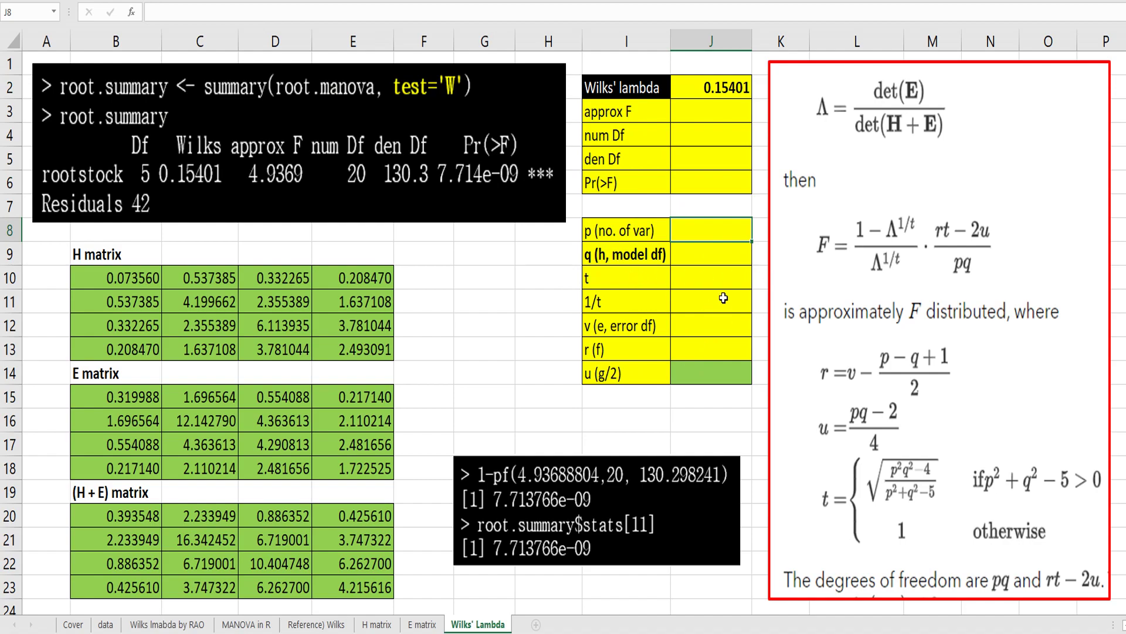
pyautogui.write('4')
pyautogui.press('Return')
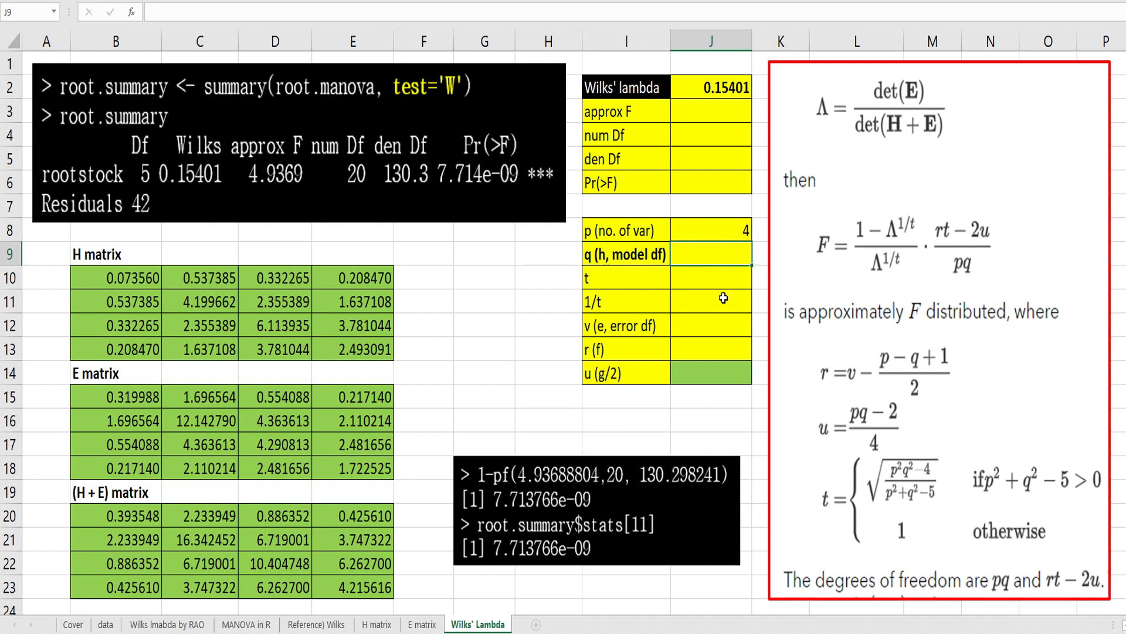
pyautogui.write('5')
pyautogui.press('Return')
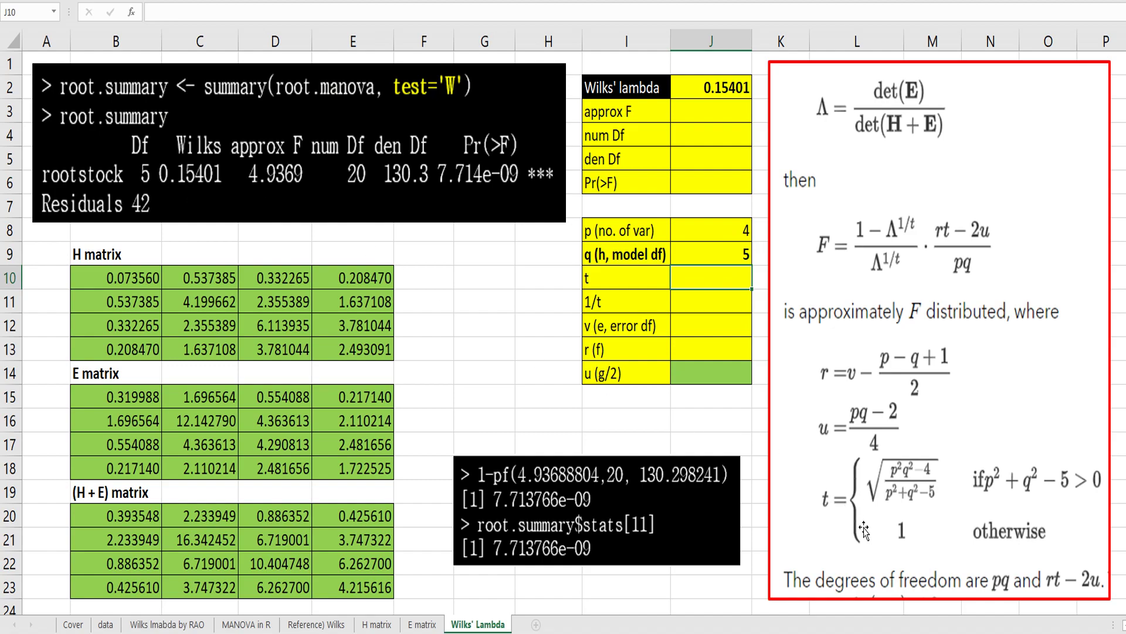
# - Calculate t in J10 with the formula =SQRT(J8^2*J9^2-4)/SQRT(J8^2+J9^2-5)
pyautogui.write('=sqrt(')
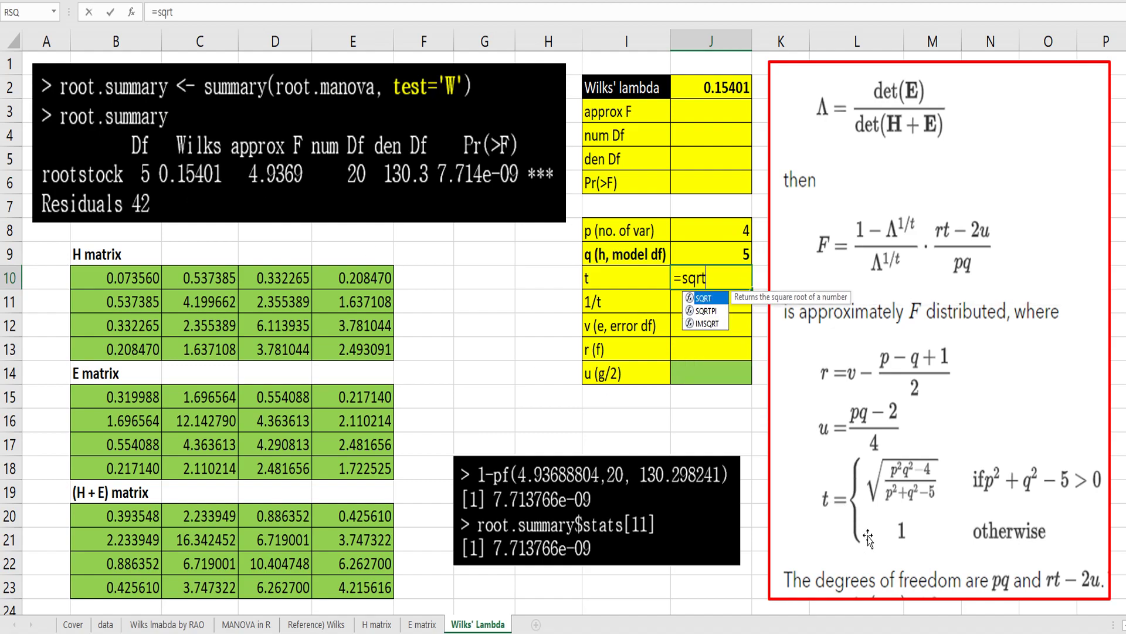
pyautogui.click(724, 230)
pyautogui.write('^2')
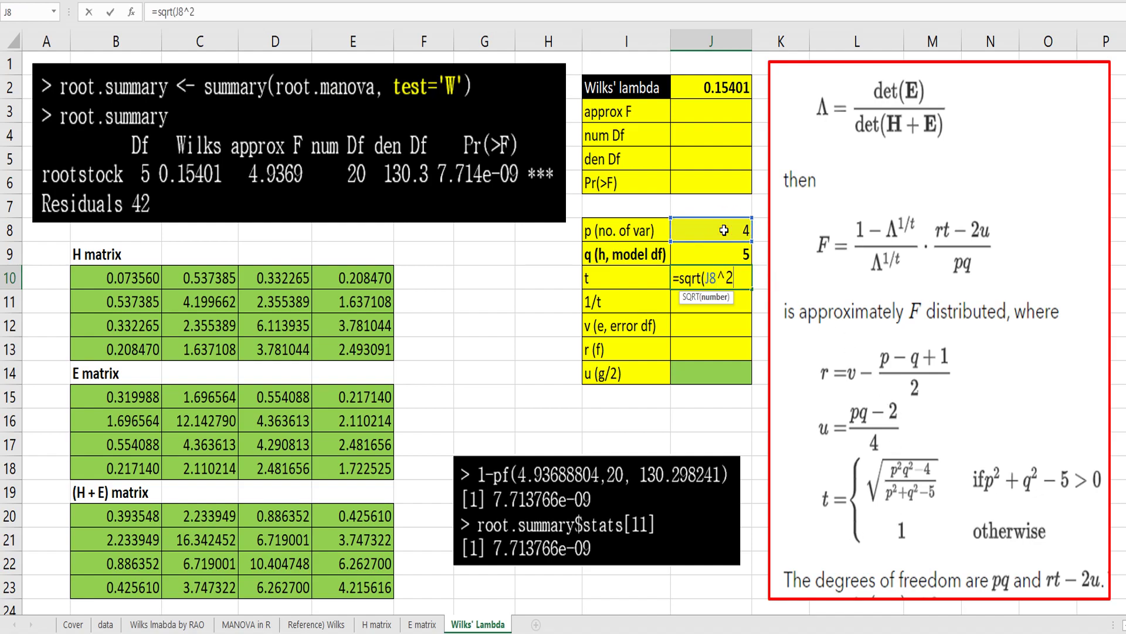
pyautogui.write('*')
pyautogui.click(715, 253)
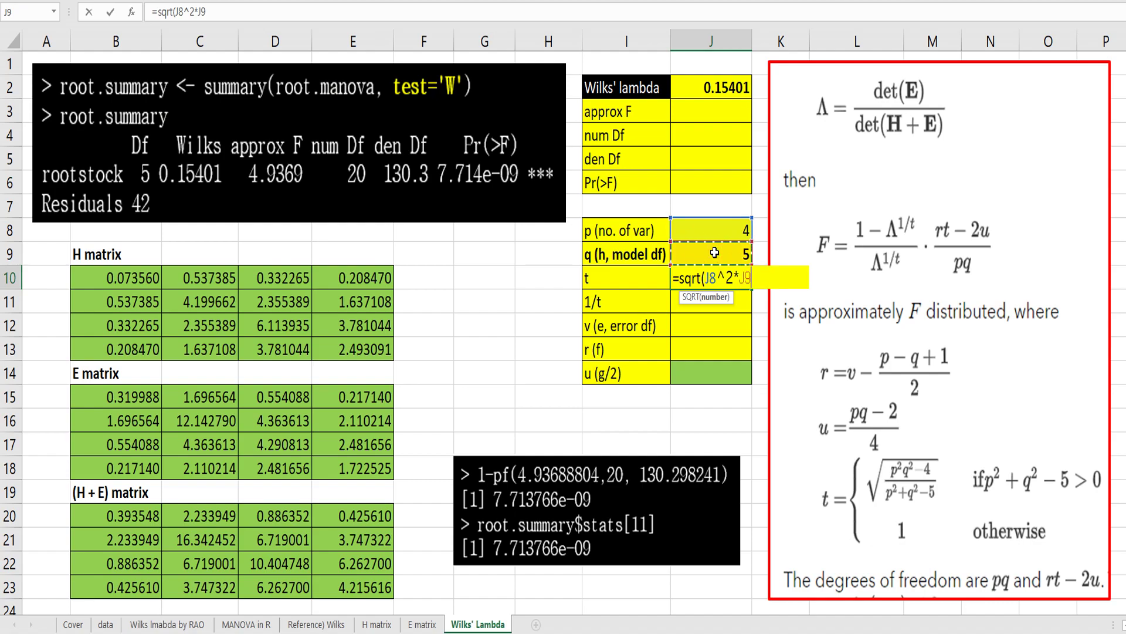
pyautogui.write('^2-4)/')
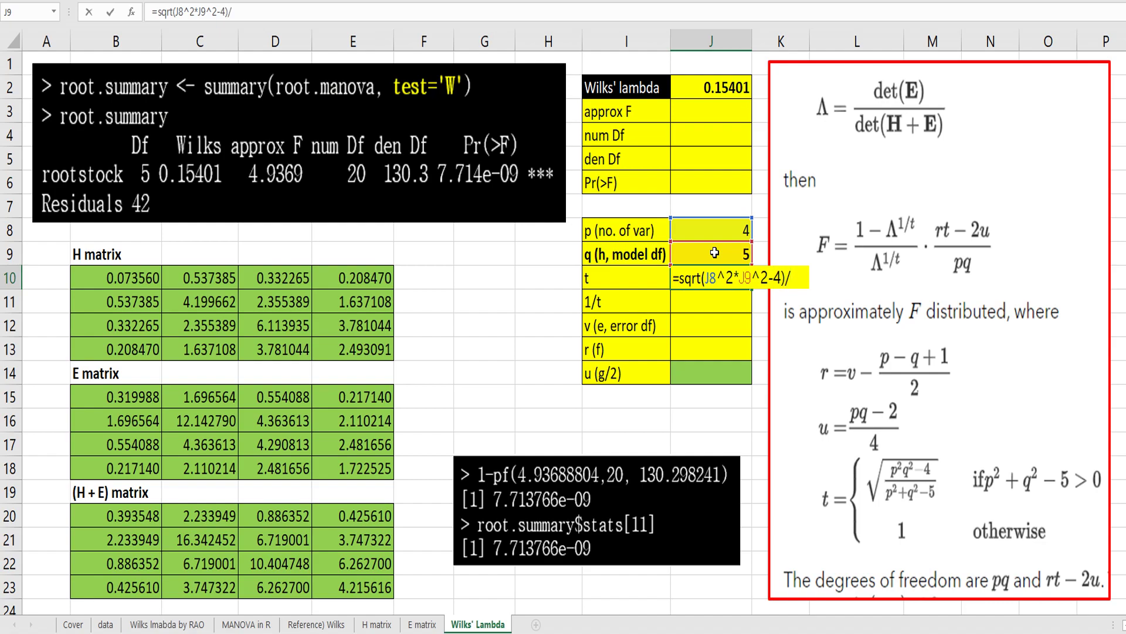
pyautogui.write('sqrt(')
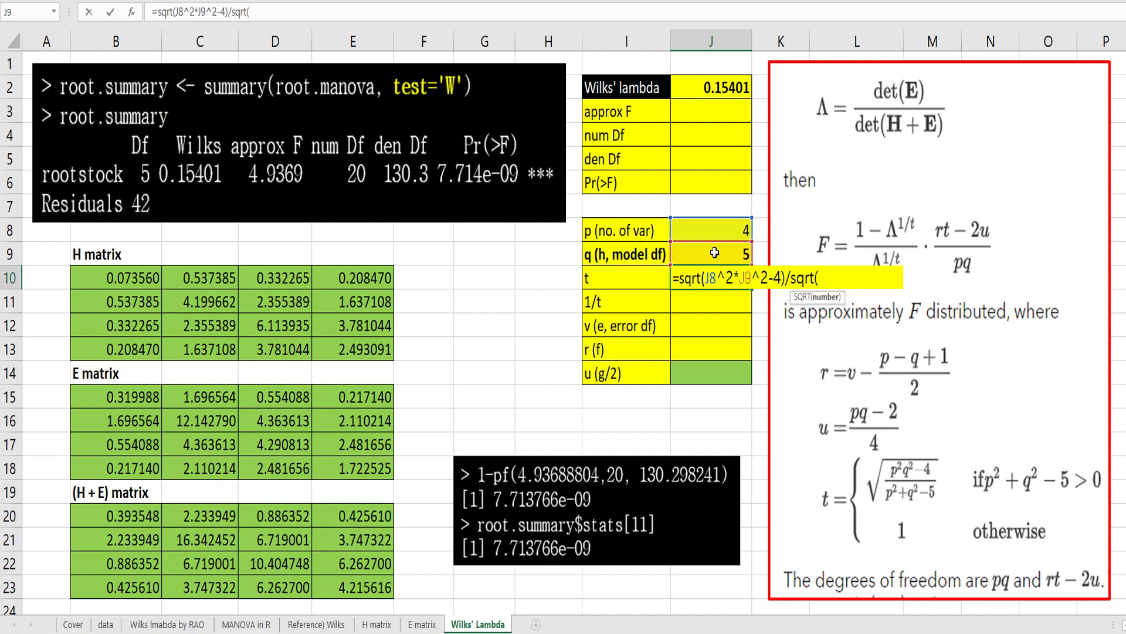
pyautogui.click(707, 233)
pyautogui.write('^2+')
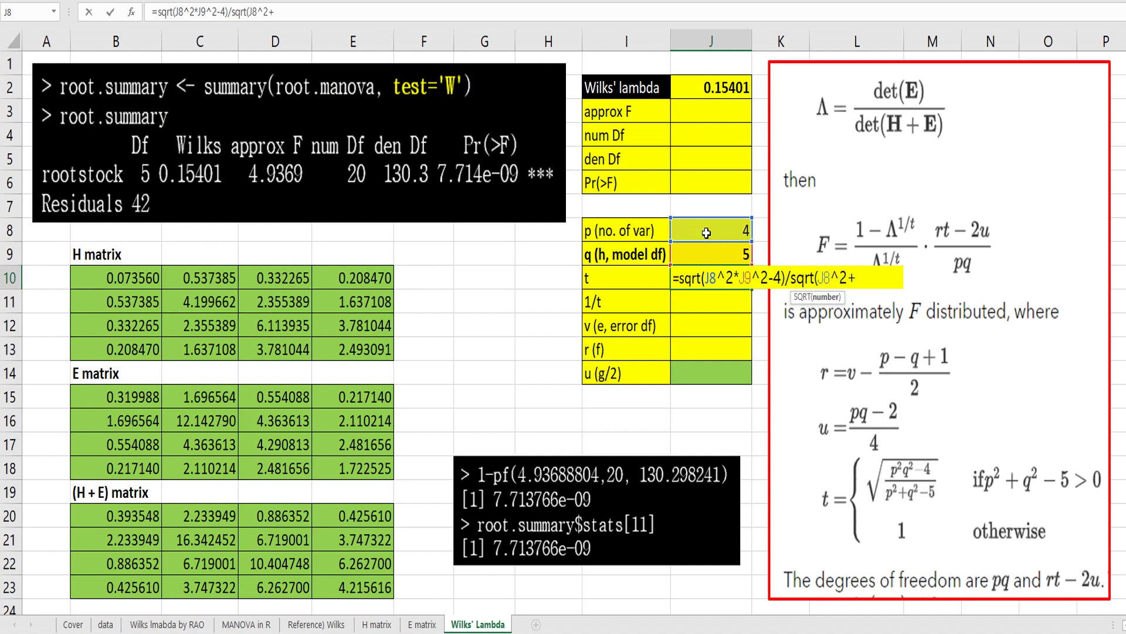
pyautogui.click(711, 252)
pyautogui.write('^2-5)')
pyautogui.press('Return')
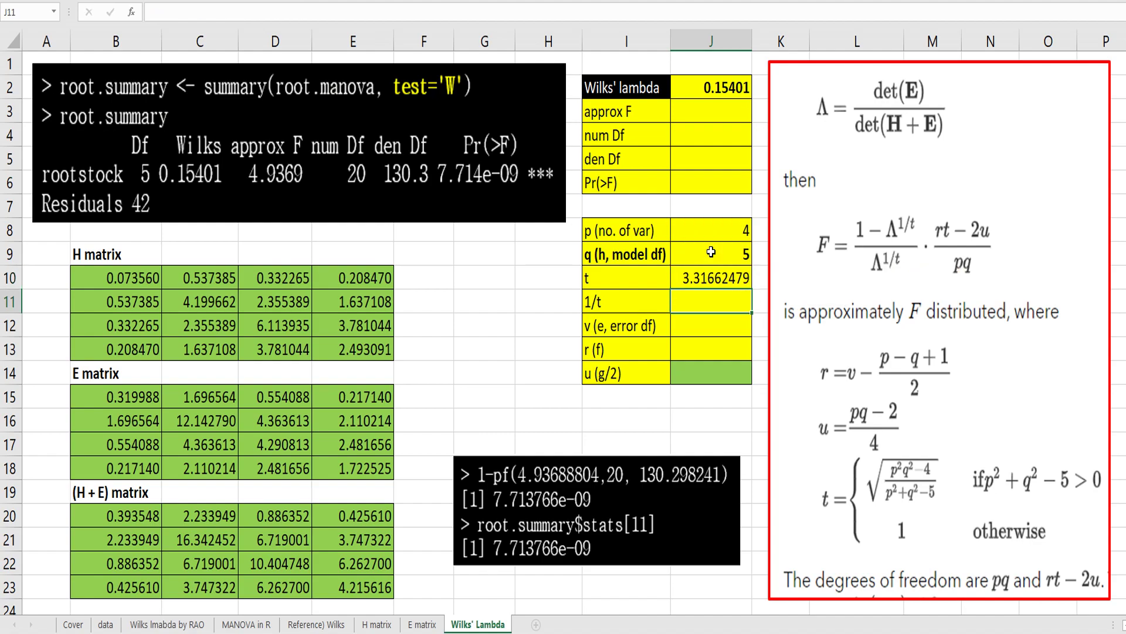
# - Calculate 1/t in J11 with =1/J10 and the error degrees of freedom v in J12 with =48-5-1
pyautogui.write('=1/J10')
pyautogui.press('Return')
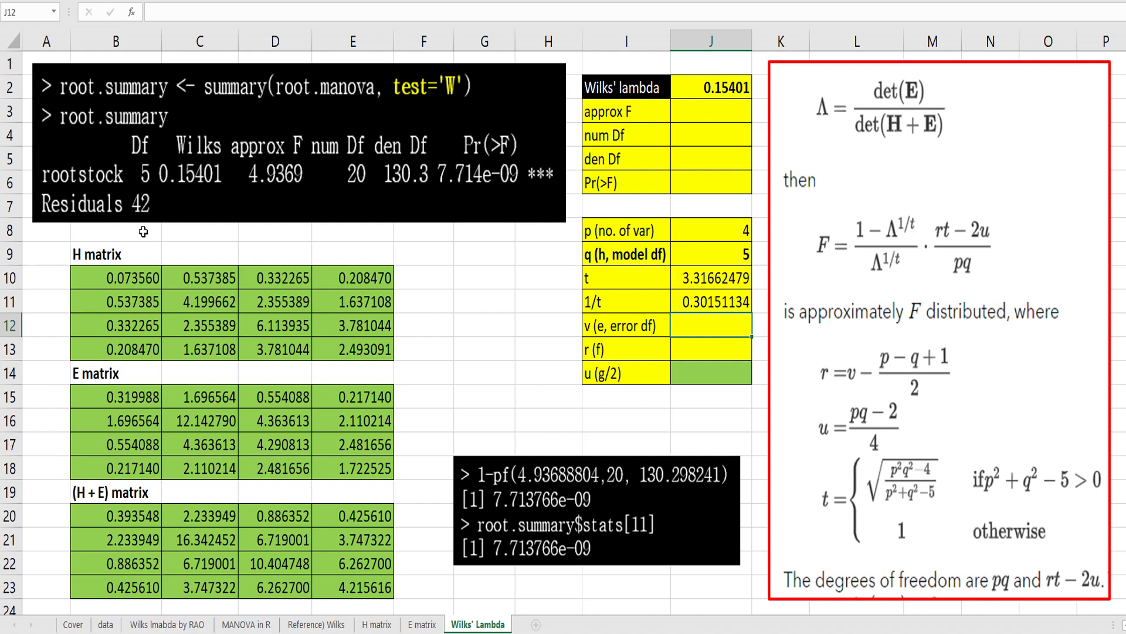
pyautogui.write('42')
pyautogui.press('Return')
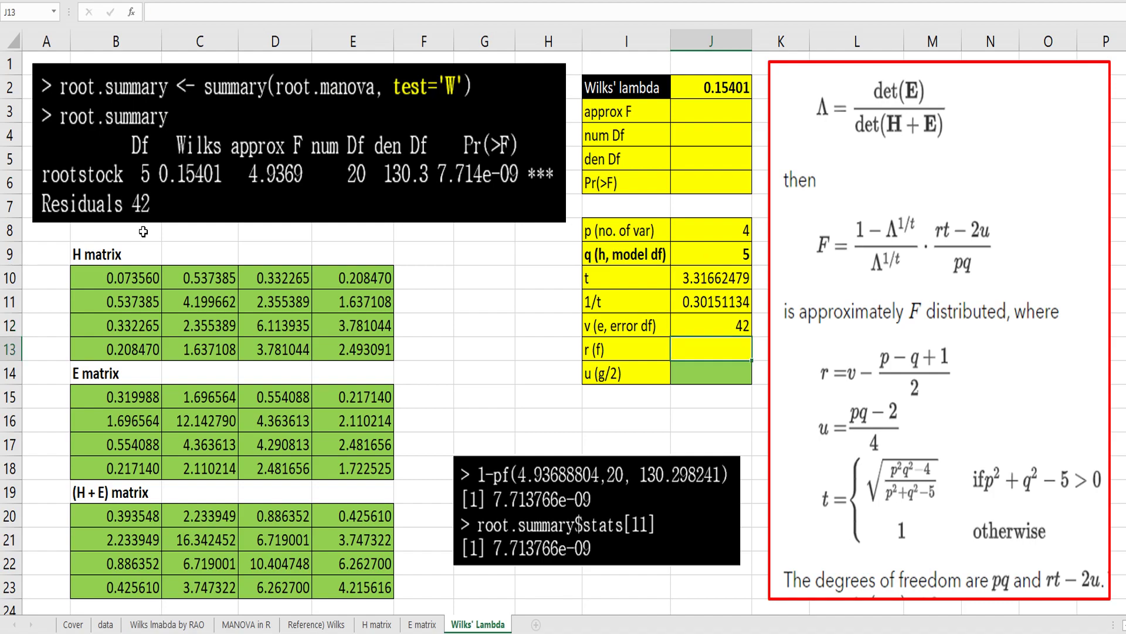
pyautogui.press('Up')
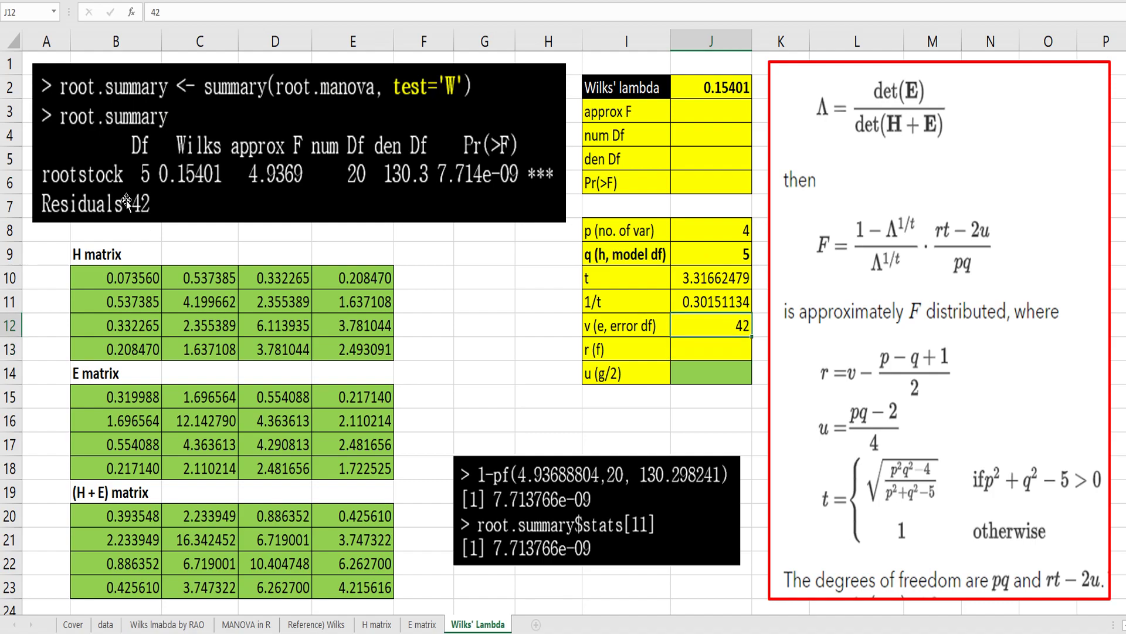
pyautogui.write('=48-5-1')
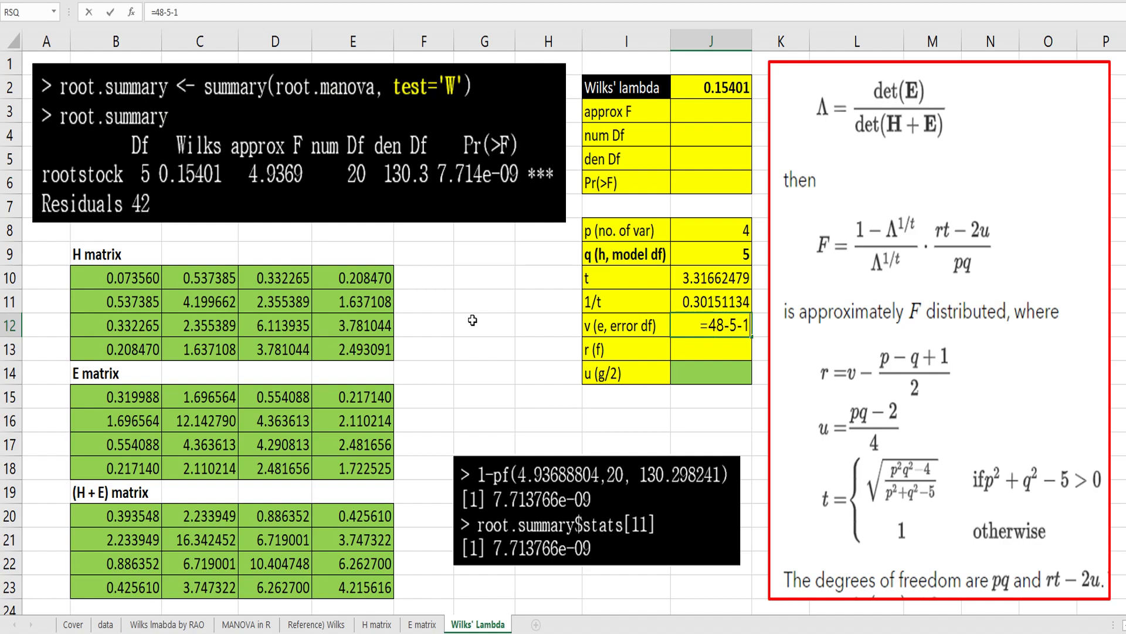
pyautogui.press('Return')
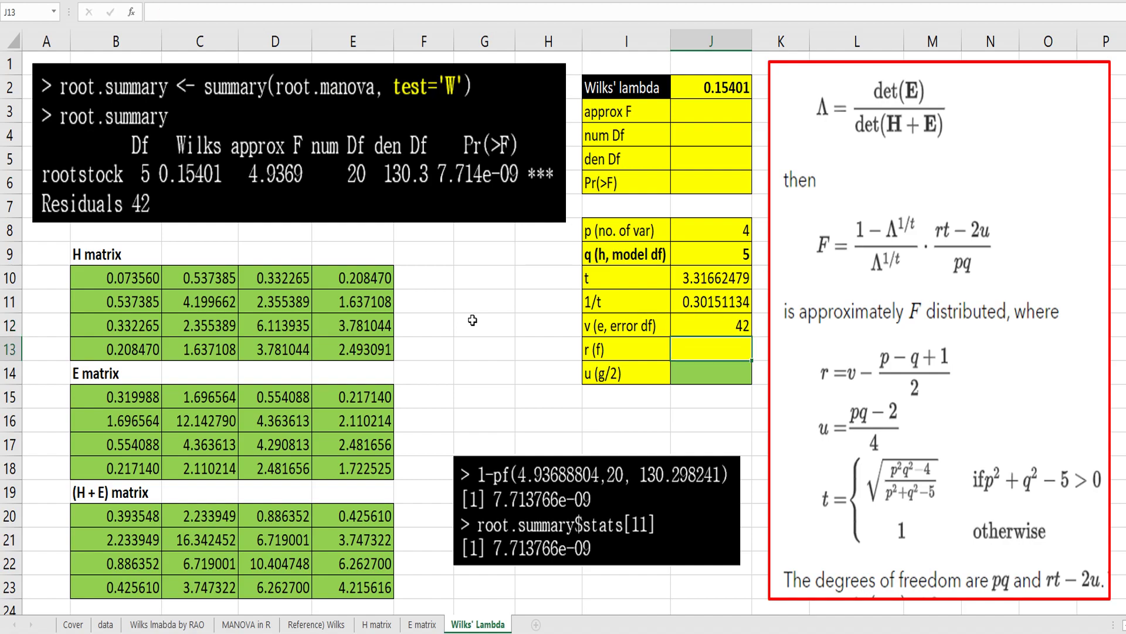
# - Calculate r in J13 with the formula =J12-(J8-J9+1)/2
pyautogui.write('=')
pyautogui.press('Up')
pyautogui.write('-(')
pyautogui.press('Up')
pyautogui.press('Up')
pyautogui.press('Up')
pyautogui.press('Up')
pyautogui.press('Up')
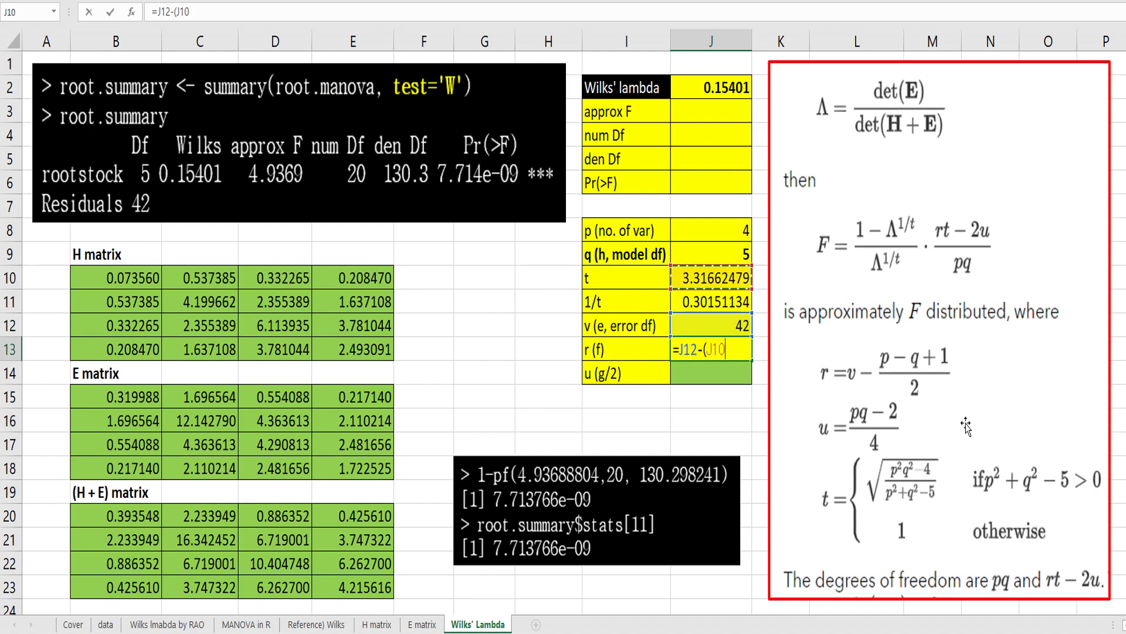
pyautogui.write('-')
pyautogui.press('Up')
pyautogui.press('Up')
pyautogui.press('Up')
pyautogui.press('Up')
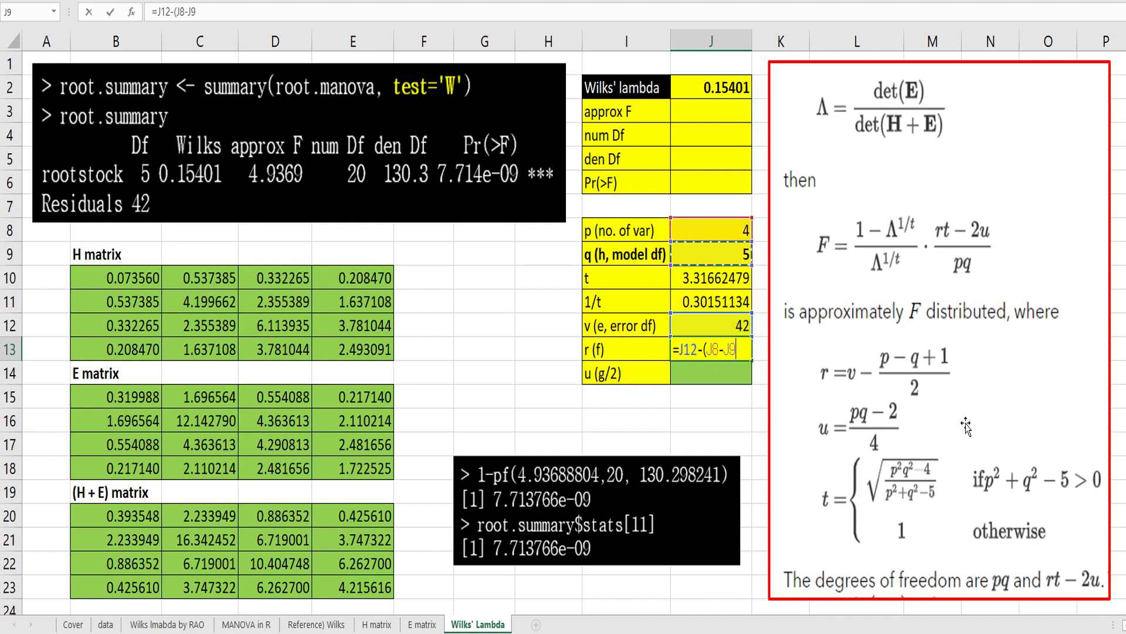
pyautogui.write('+1)/2')
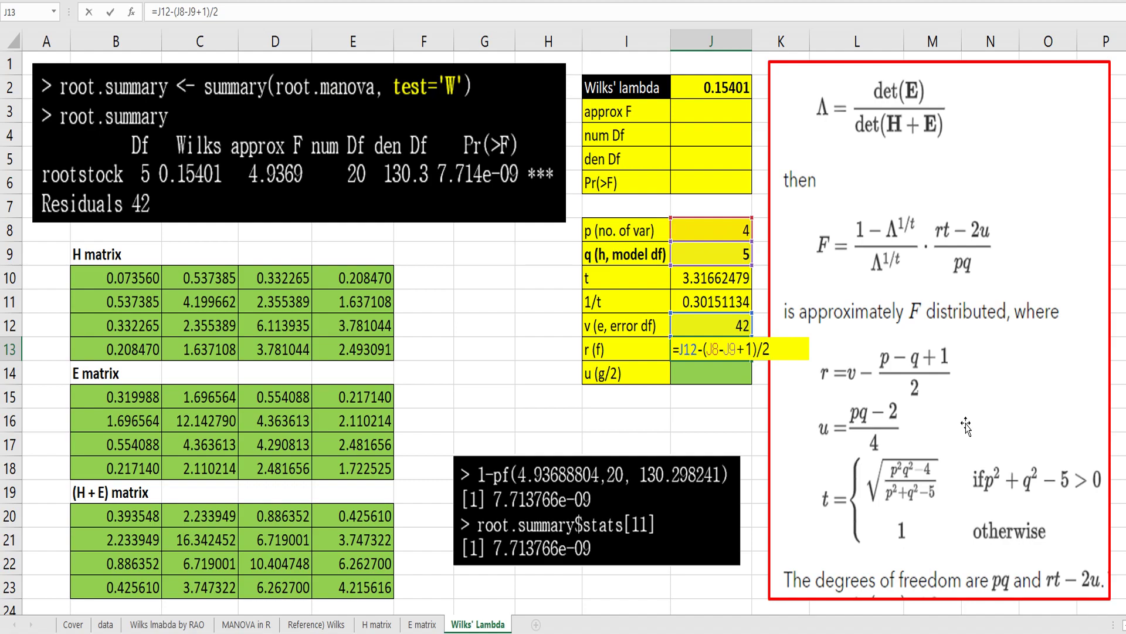
pyautogui.press('Return')
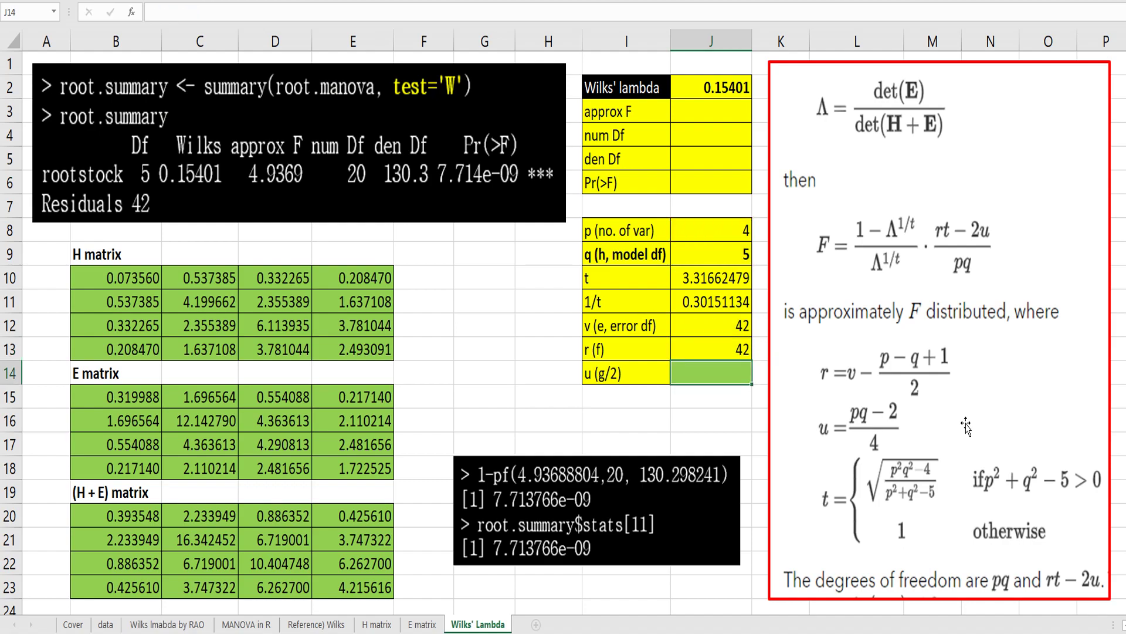
# - Calculate u in J14 with the formula =(J8*J9-2)/4
pyautogui.write('=(')
pyautogui.click(694, 231)
pyautogui.write('*')
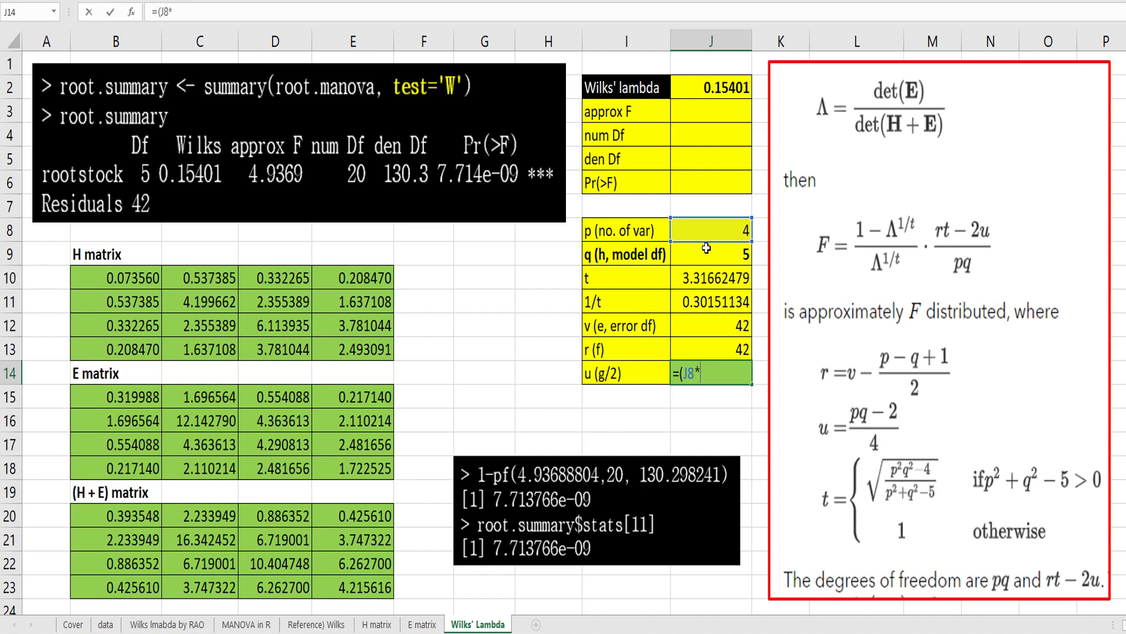
pyautogui.click(707, 248)
pyautogui.write('-2')
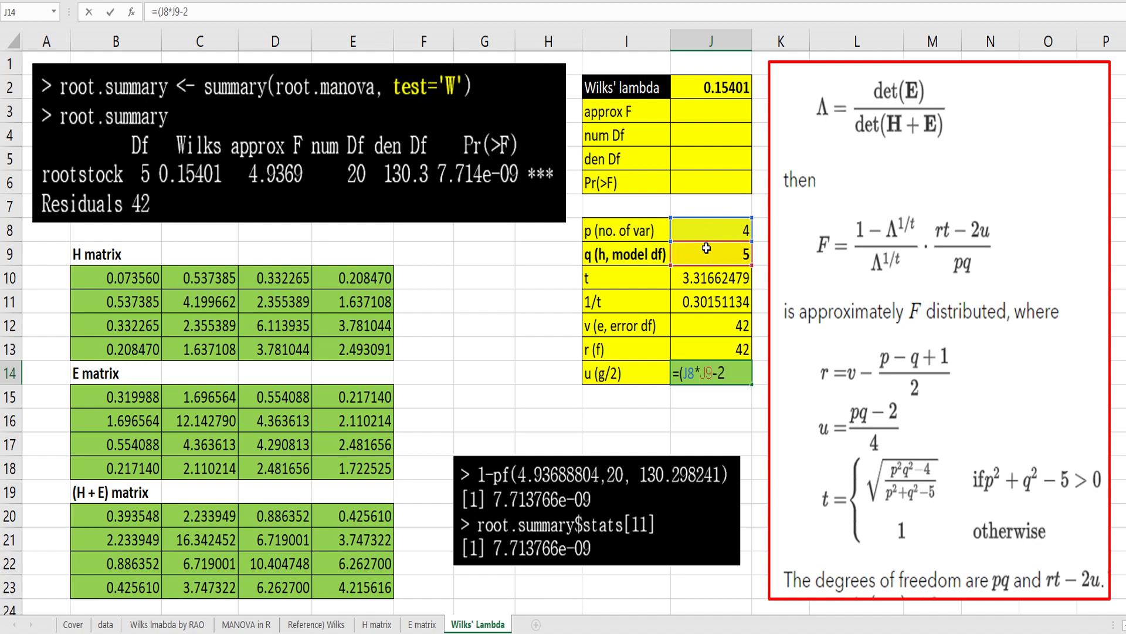
pyautogui.write(')/4')
pyautogui.press('Return')
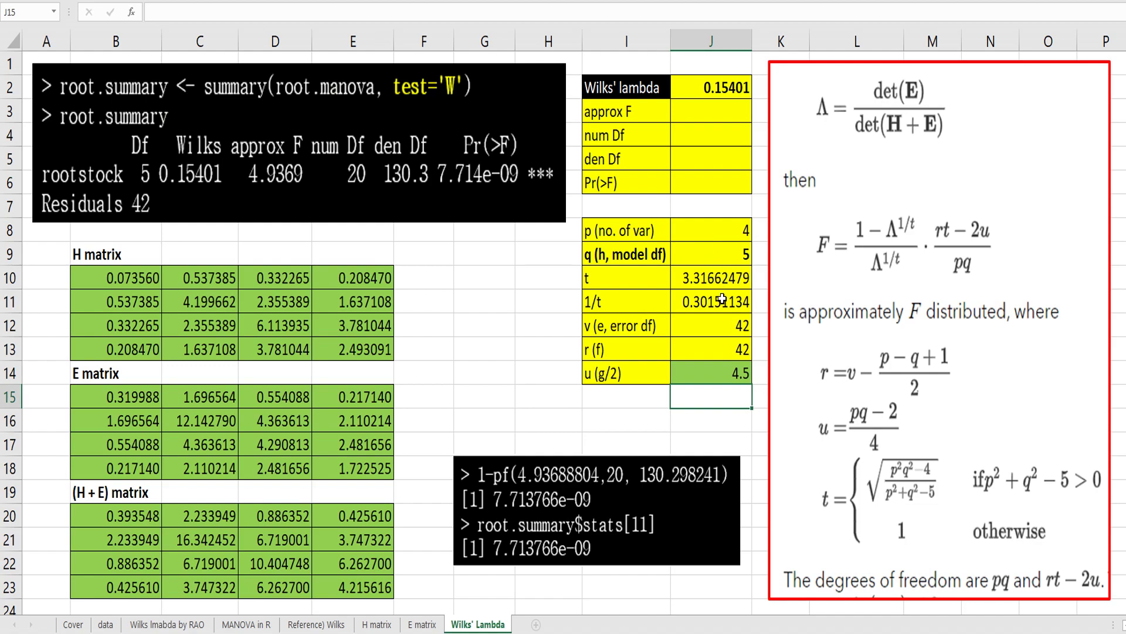
# - Build the numerator of the approximate F formula in J3 as (1-J2^J11)*(J13*J10-2*J14)
pyautogui.click(707, 116)
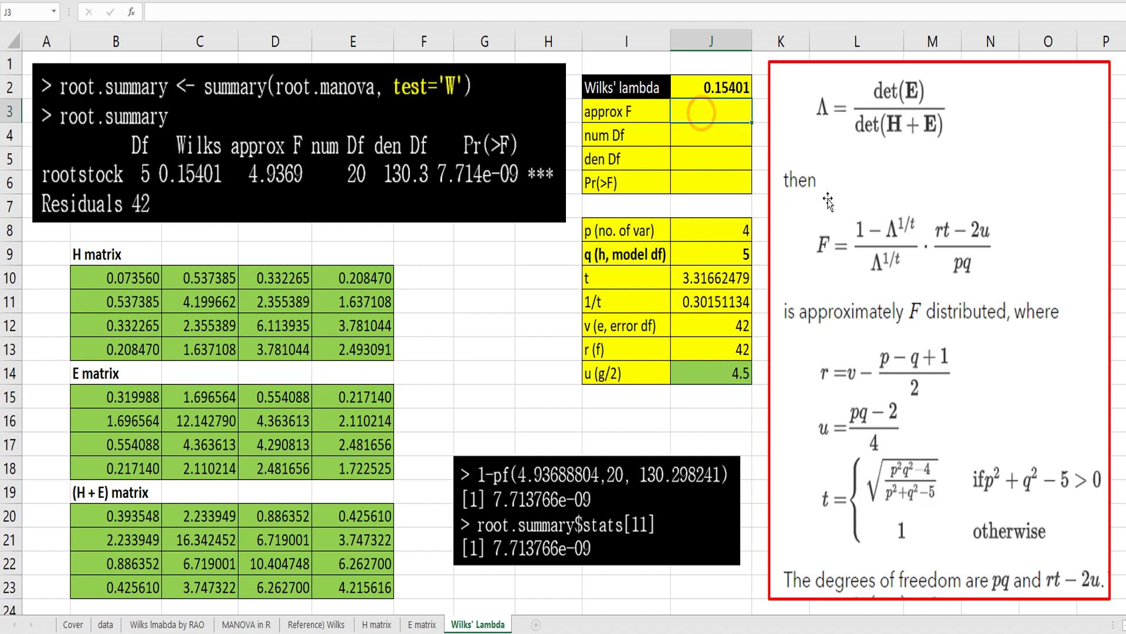
pyautogui.write('=')
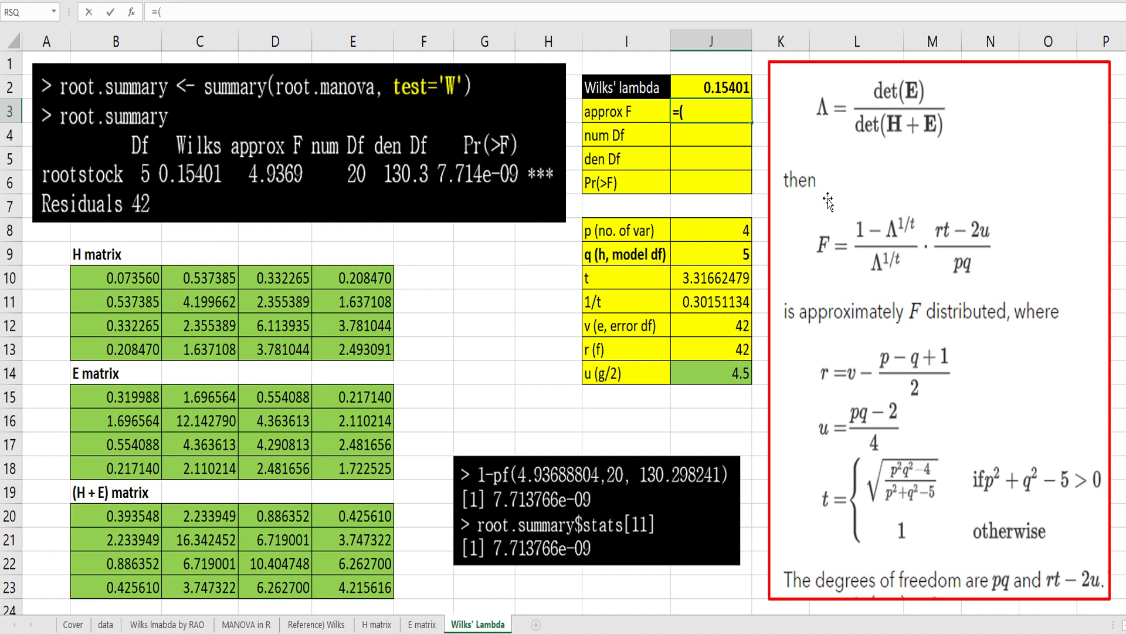
pyautogui.write('(1-')
pyautogui.click(712, 86)
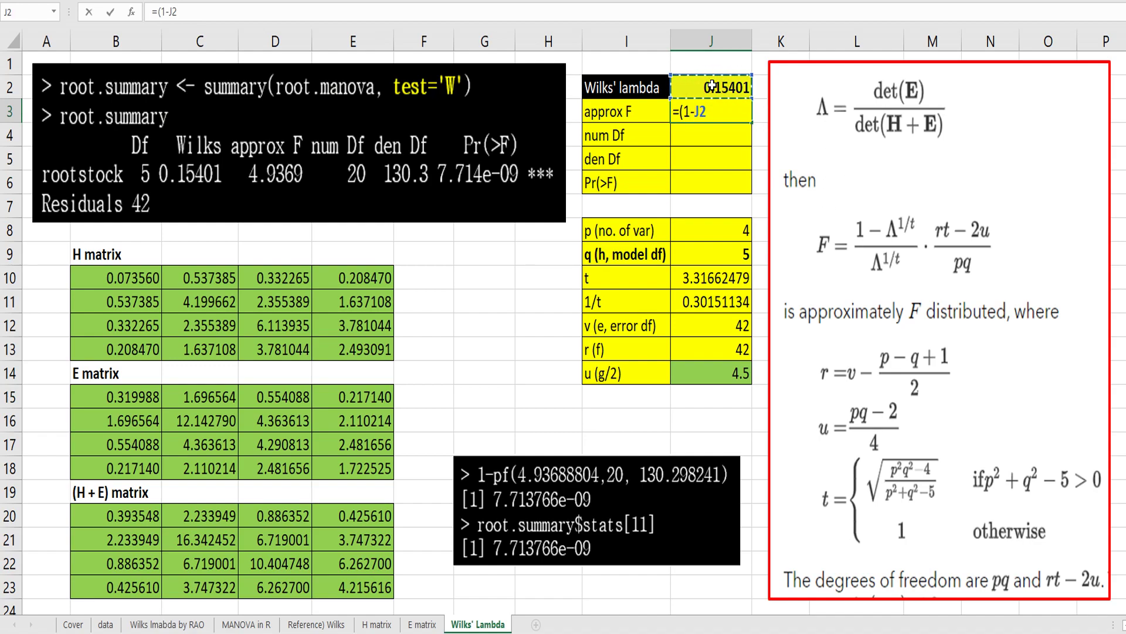
pyautogui.write('^')
pyautogui.click(692, 301)
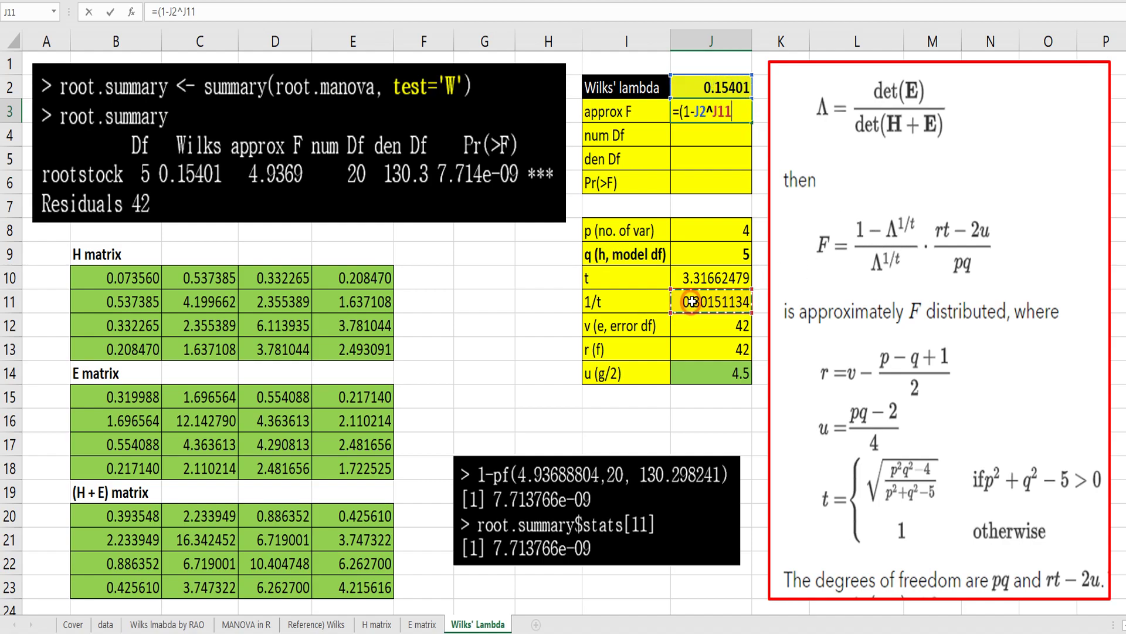
pyautogui.write(')')
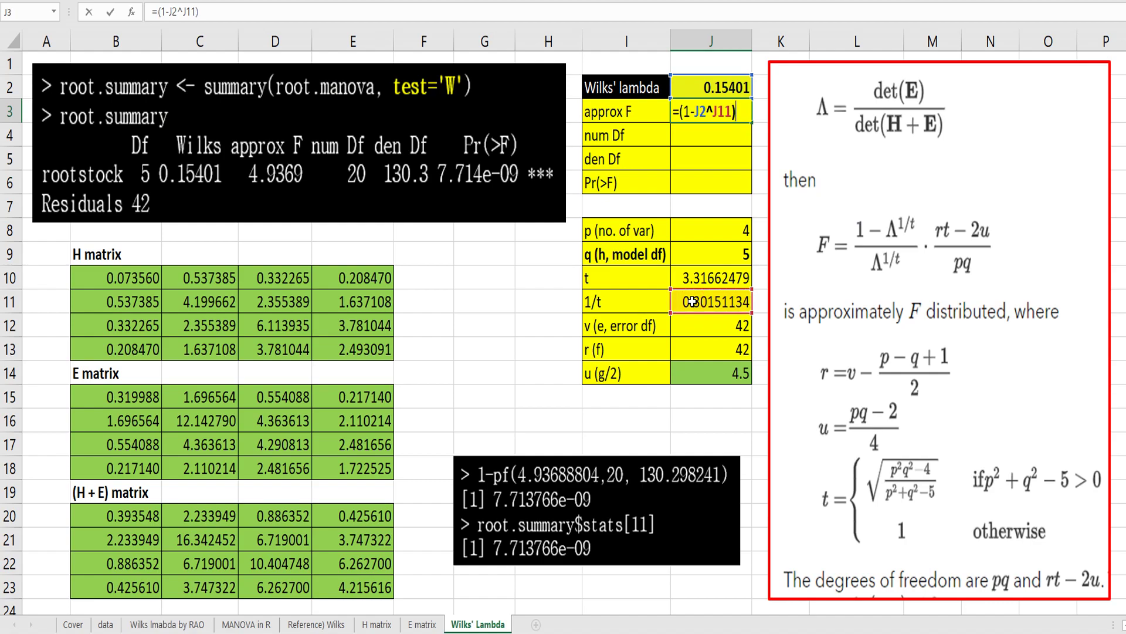
pyautogui.write('*(')
pyautogui.click(721, 348)
pyautogui.write('*')
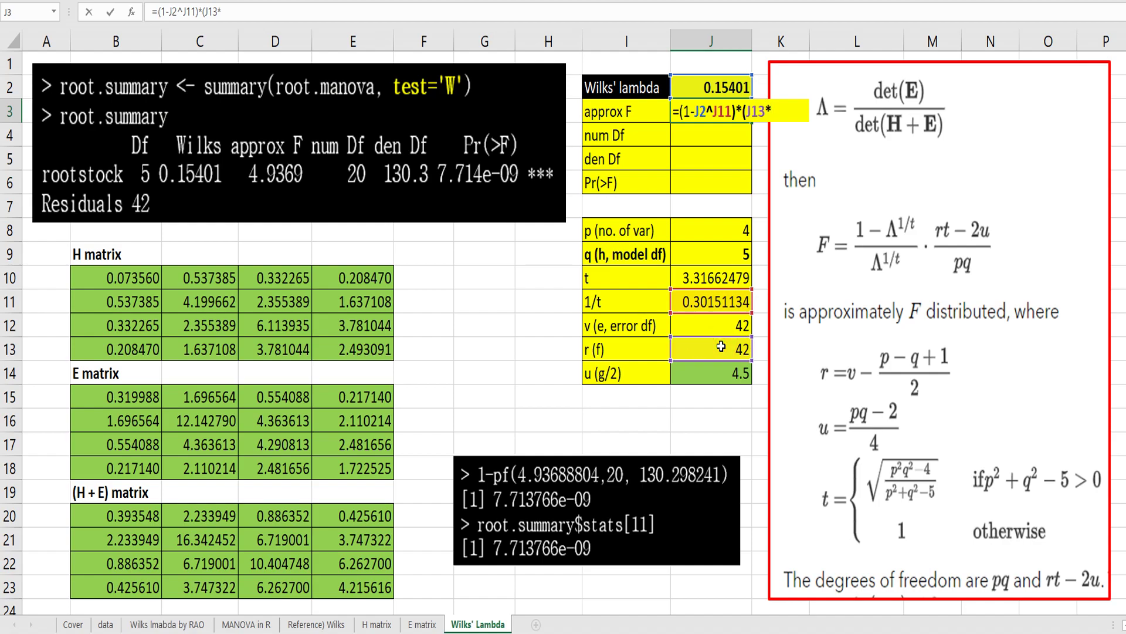
pyautogui.click(711, 278)
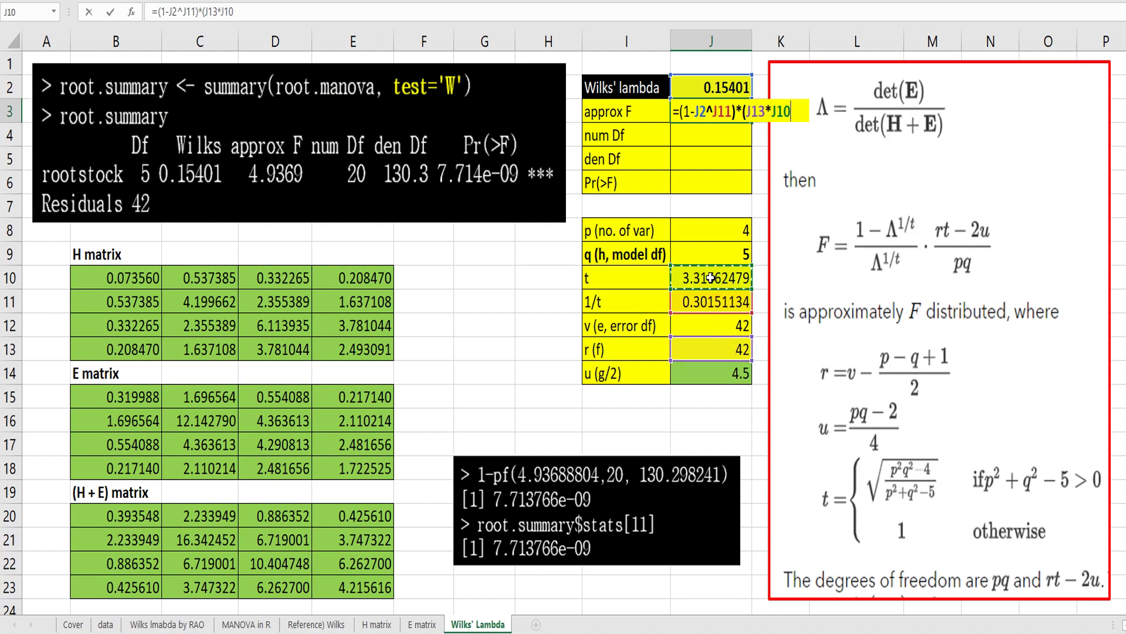
pyautogui.write('-2*')
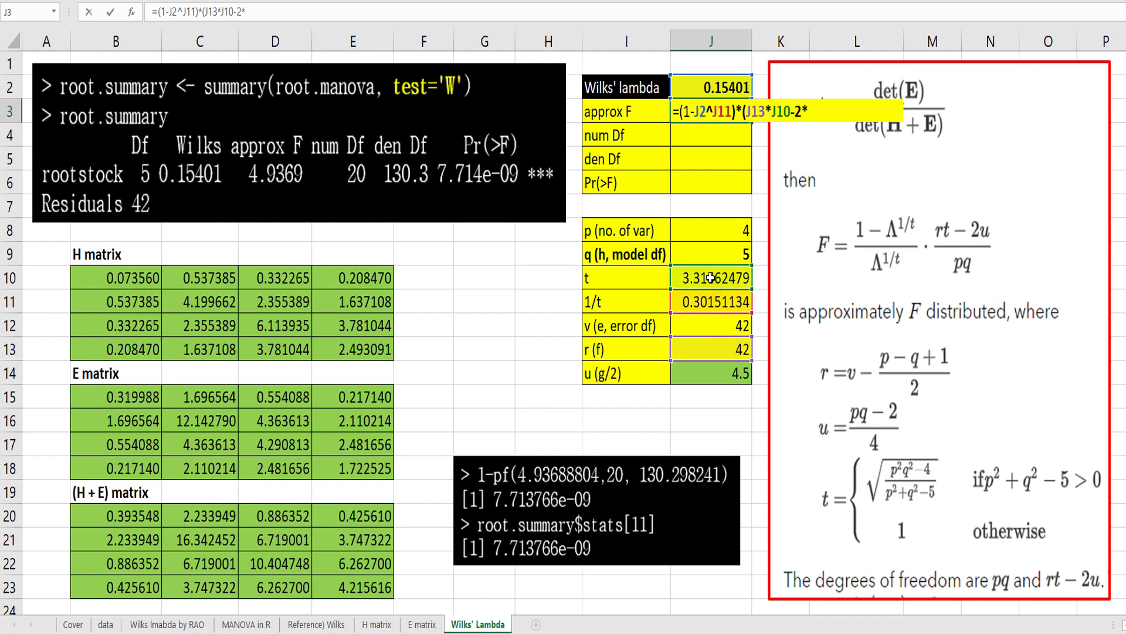
pyautogui.click(697, 375)
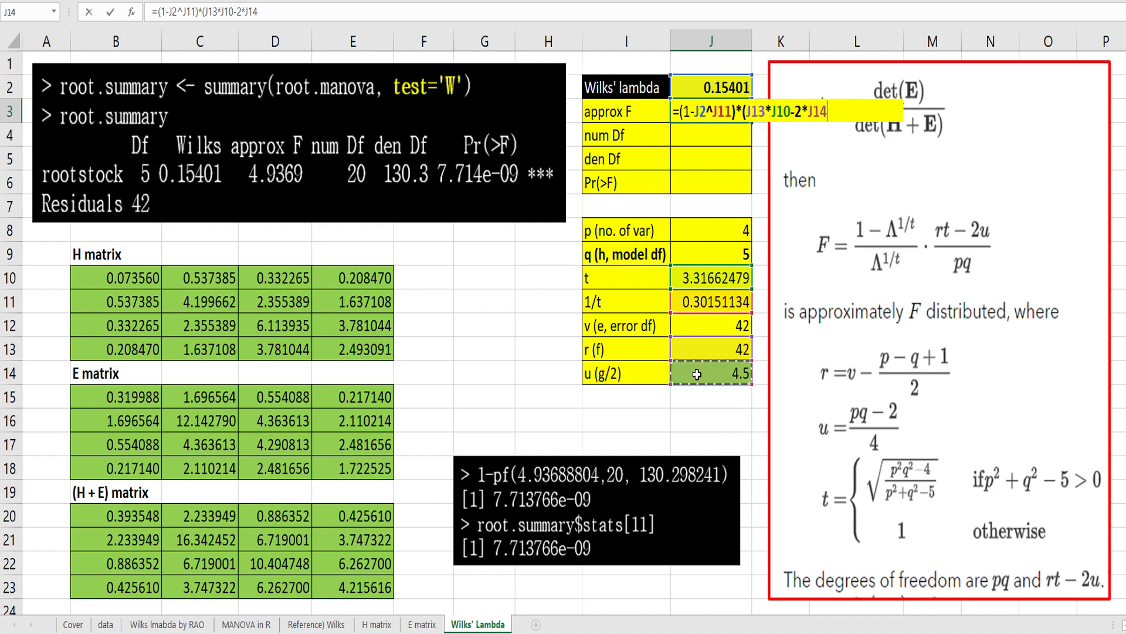
# - Complete the approximate F formula in J3 by dividing its numerator by (J2^J11*J8*J9)
pyautogui.write(')/(')
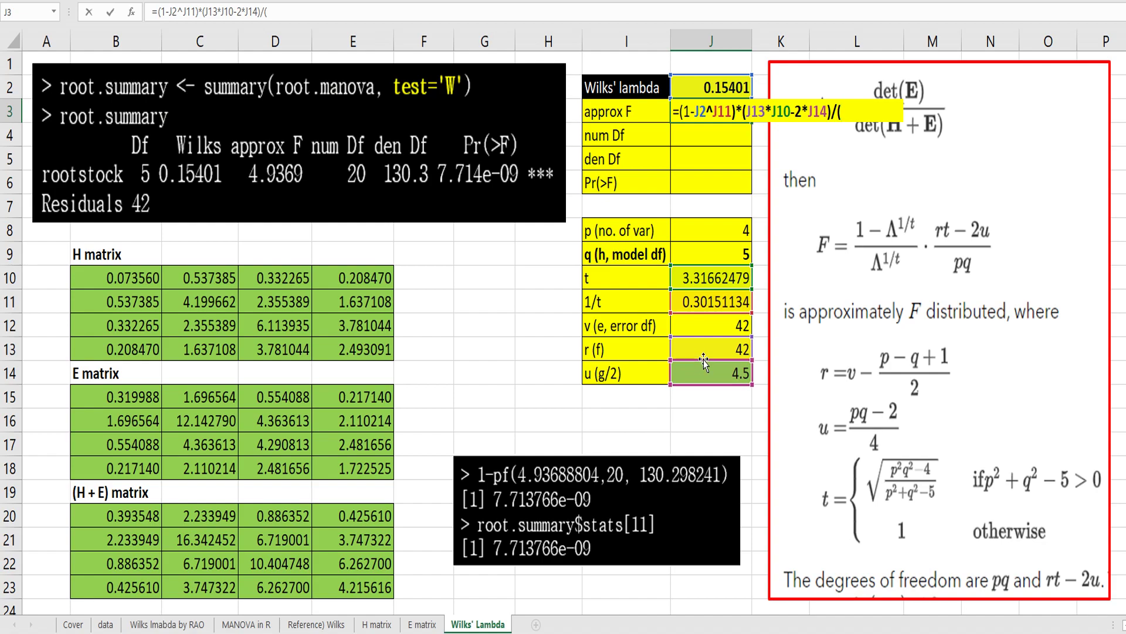
pyautogui.click(701, 87)
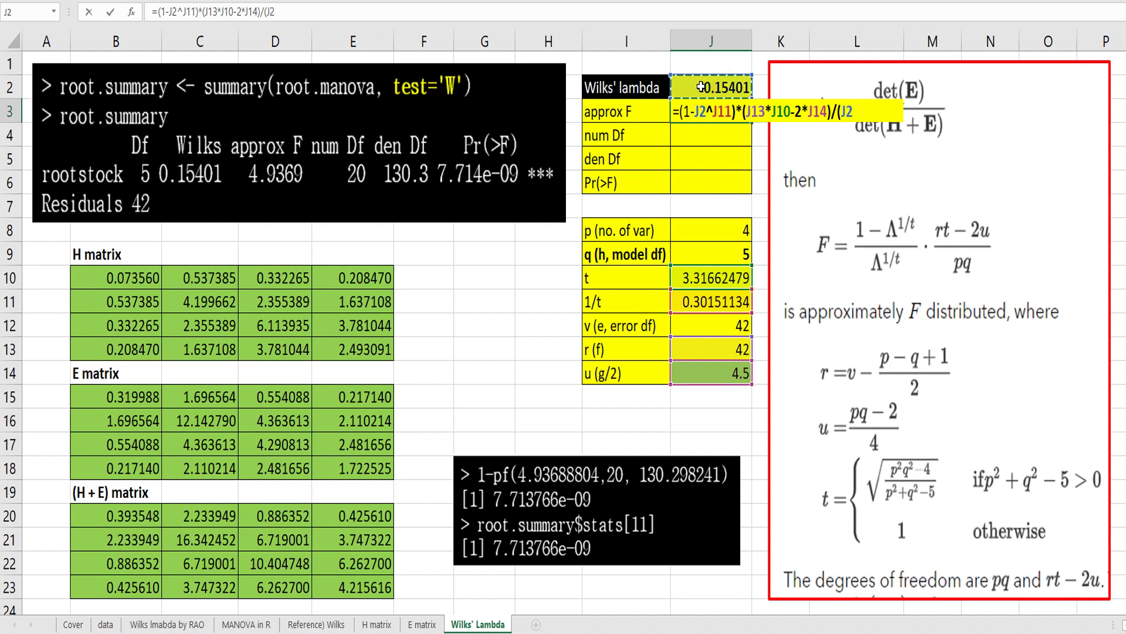
pyautogui.write('^')
pyautogui.click(702, 301)
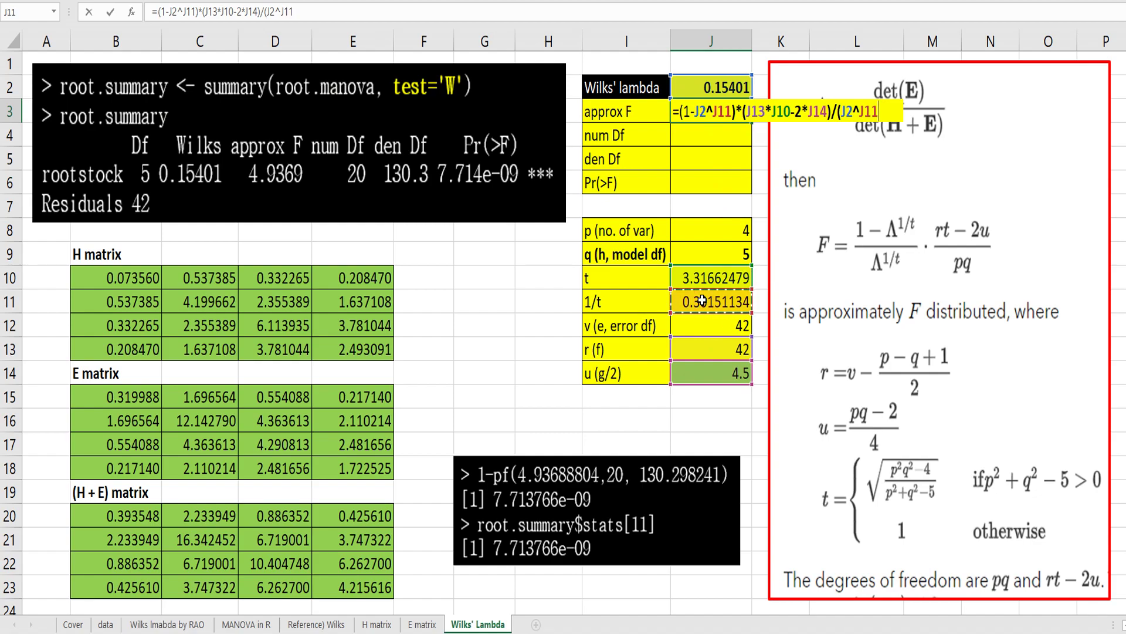
pyautogui.write('*')
pyautogui.click(729, 226)
pyautogui.write('*')
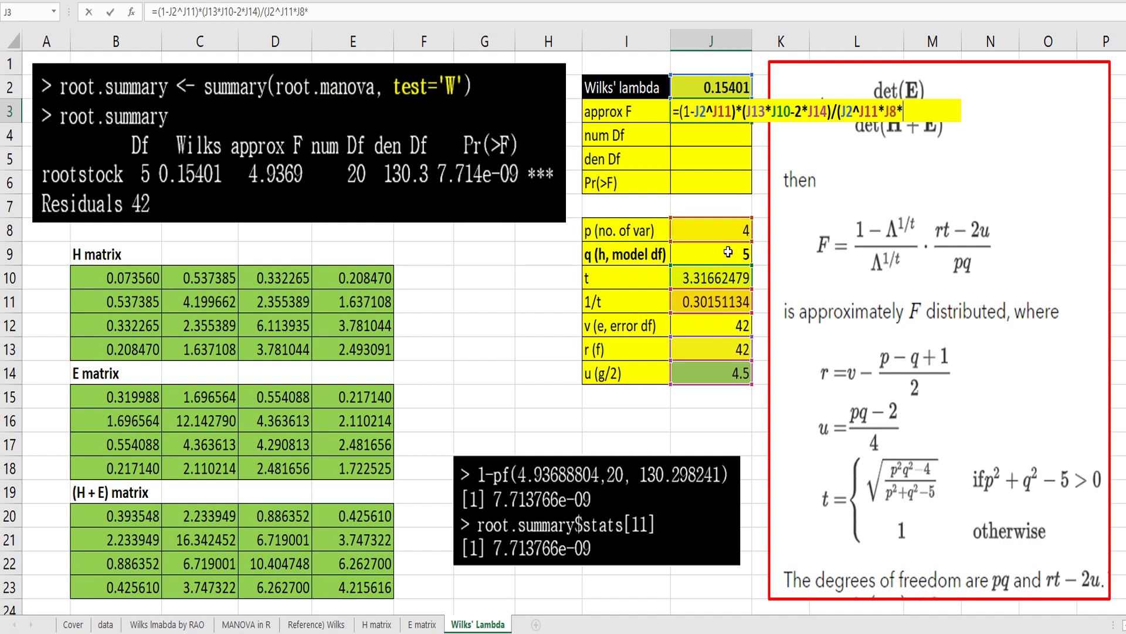
pyautogui.click(728, 252)
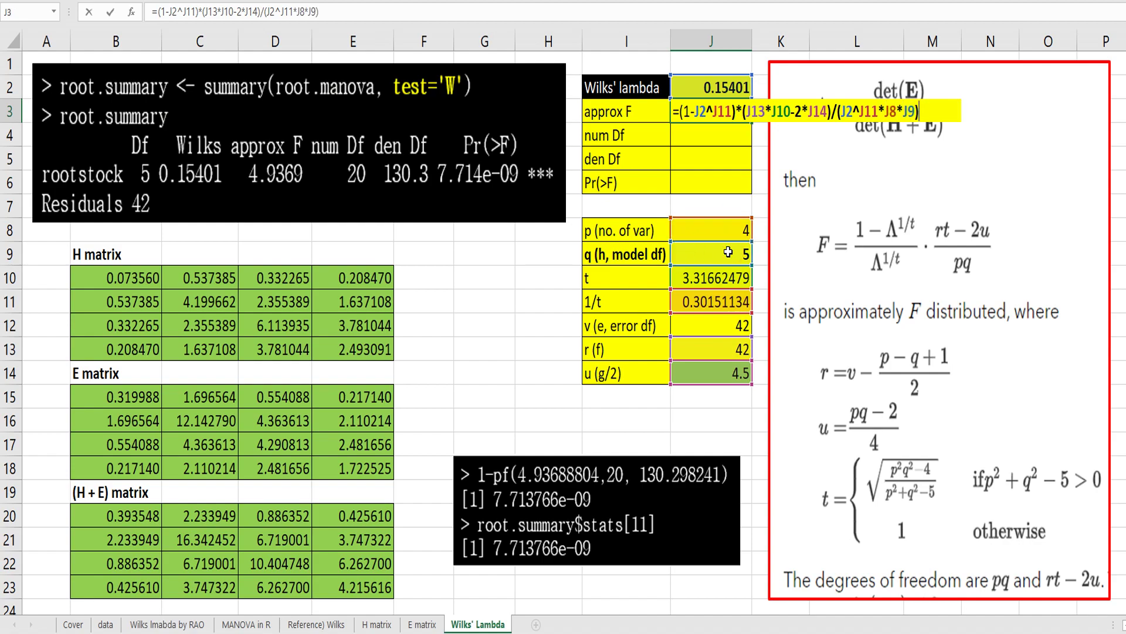
pyautogui.press('Return')
pyautogui.press('Up')
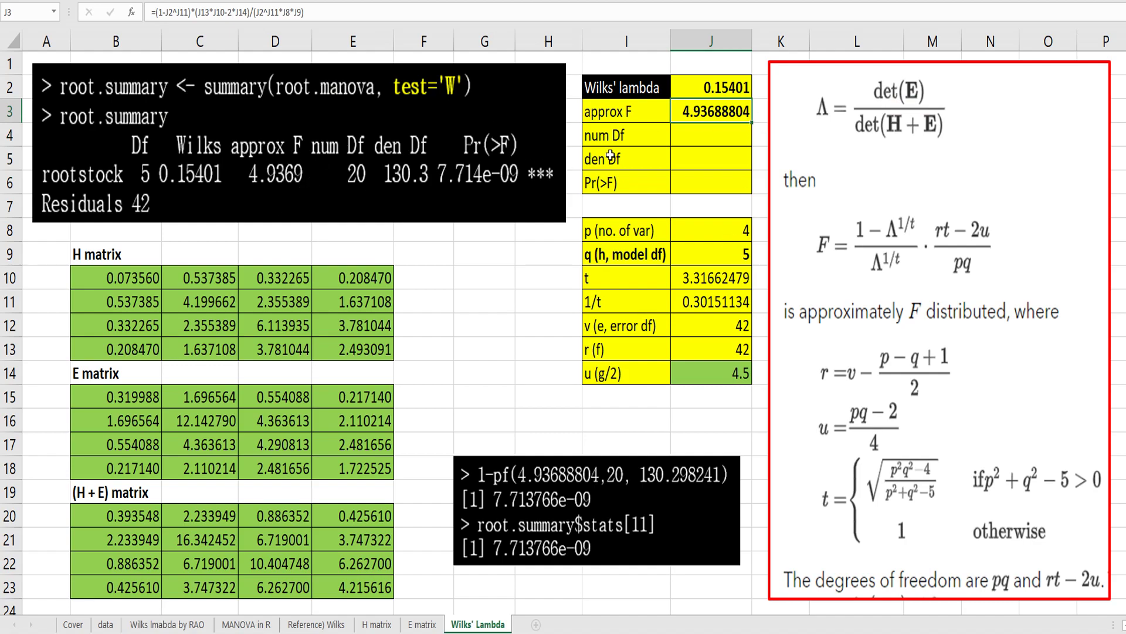
# - Enter 5 as the numerator degrees of freedom in J4
pyautogui.click(693, 137)
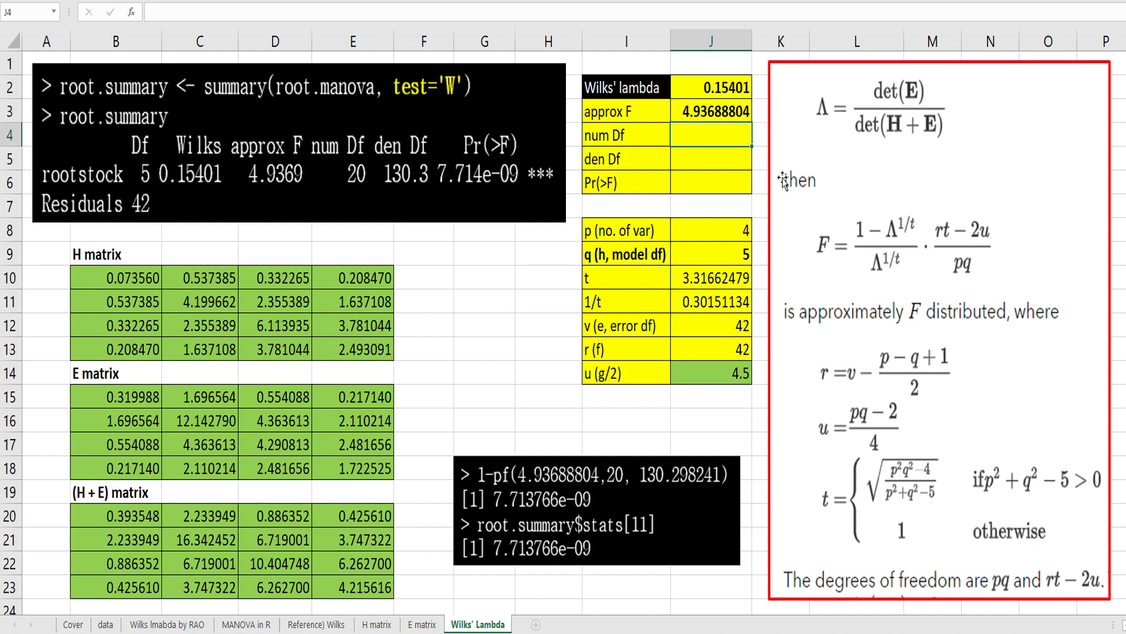
pyautogui.write('5')
pyautogui.press('Return')
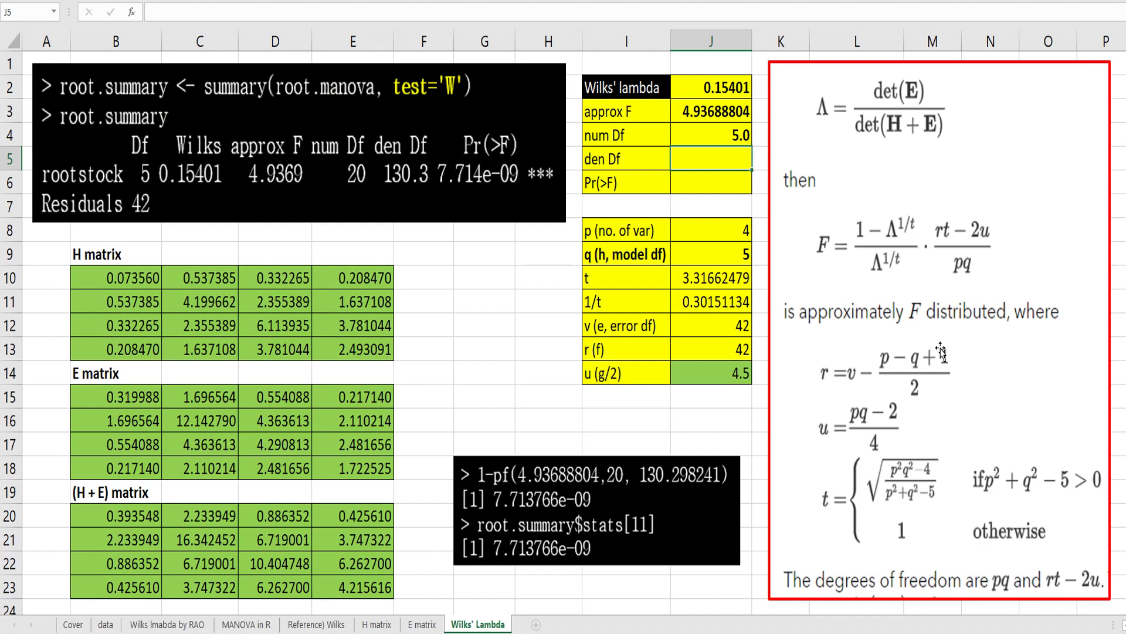
# - Calculate the numerator degrees of freedom pq in J4 with the formula =J8*J9
pyautogui.press('Up')
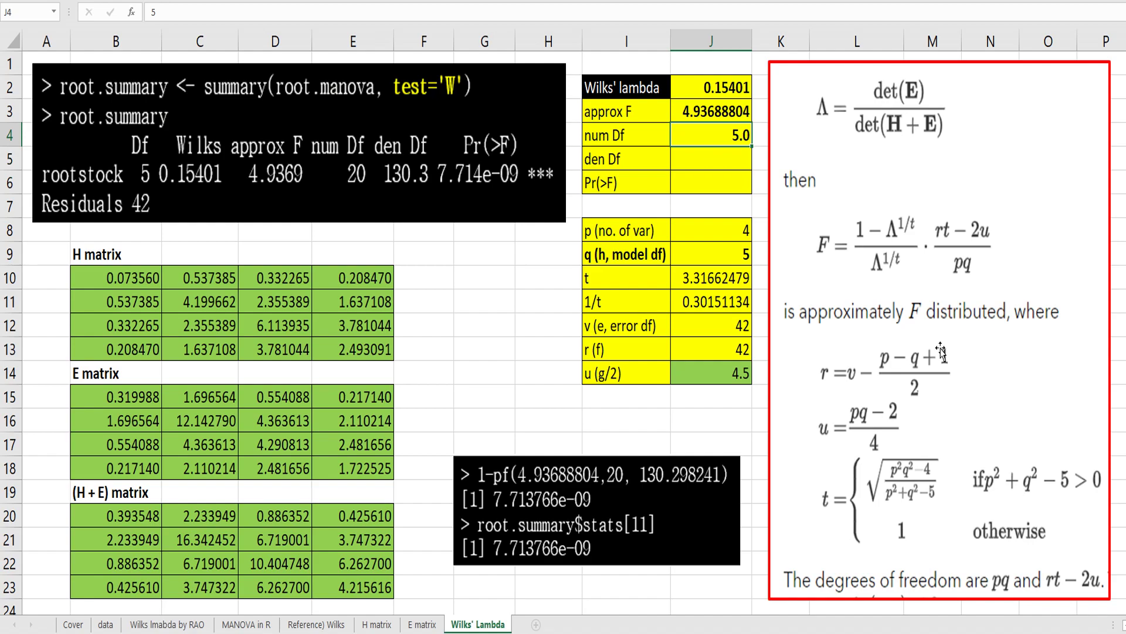
pyautogui.write('=')
pyautogui.click(726, 235)
pyautogui.write('*')
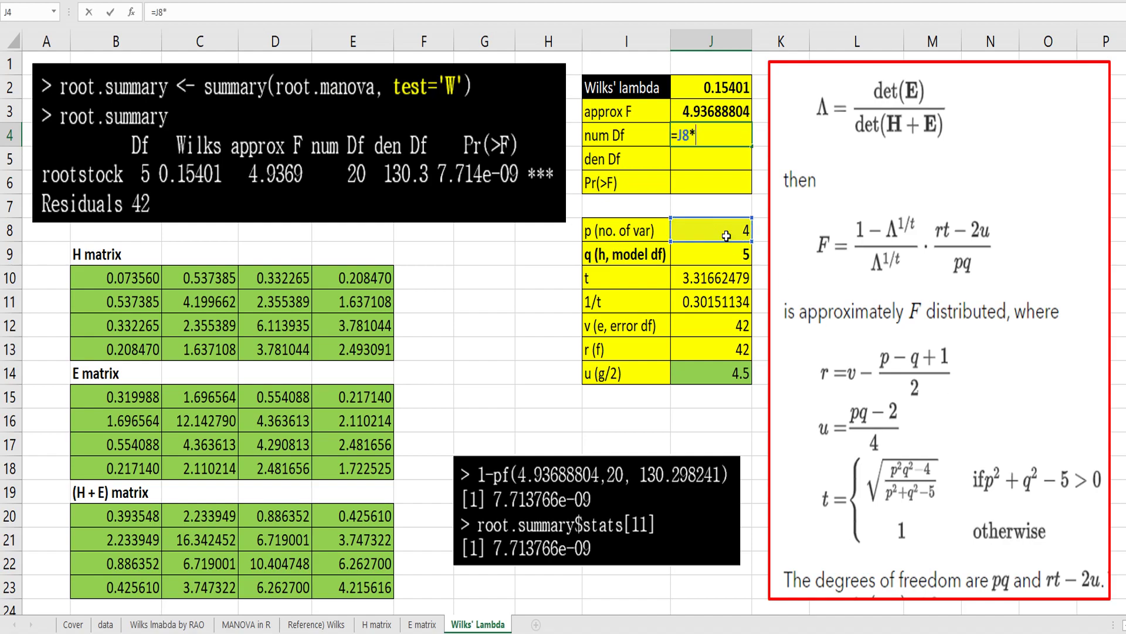
pyautogui.click(727, 250)
pyautogui.press('Return')
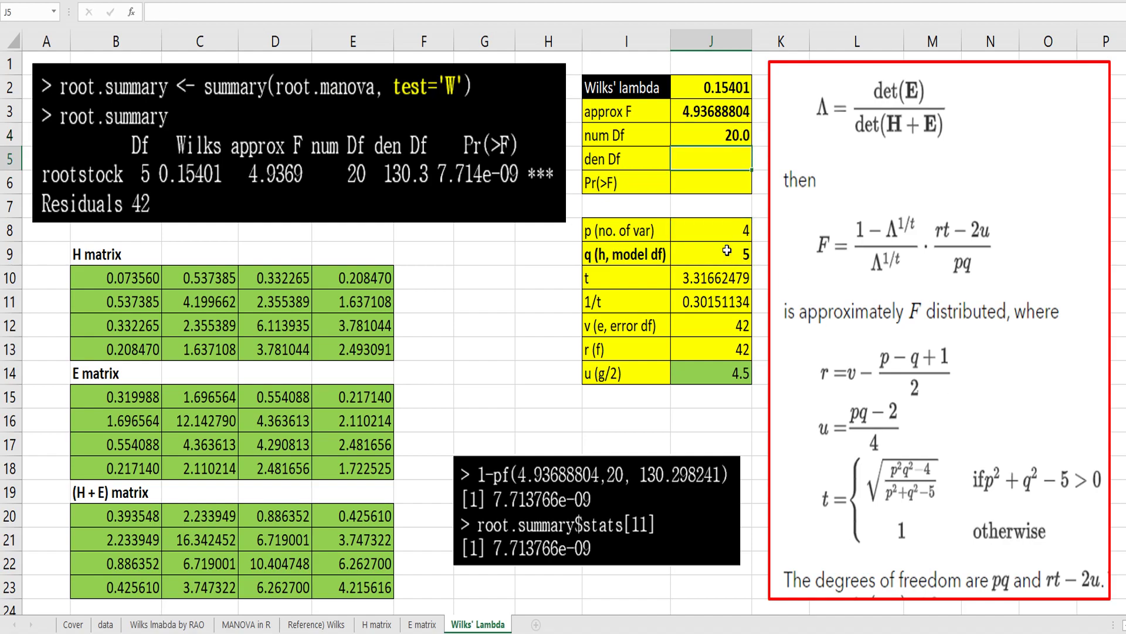
# - Calculate the denominator degrees of freedom in J5 with the formula =J13*J10-2*J14
pyautogui.write('=')
pyautogui.click(709, 339)
pyautogui.write('*')
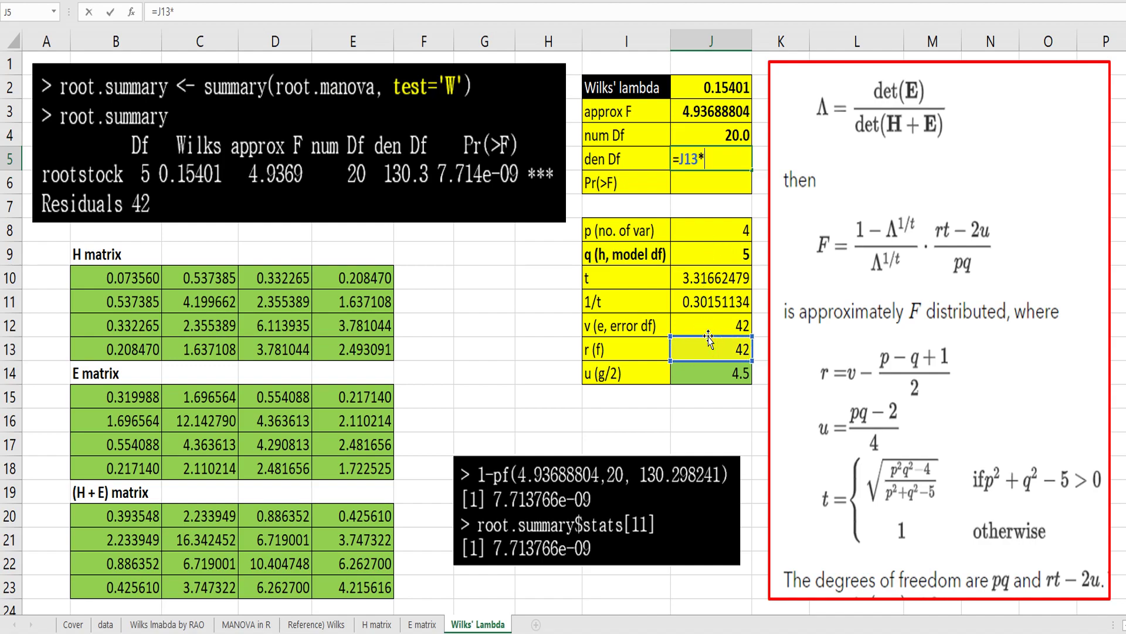
pyautogui.click(709, 280)
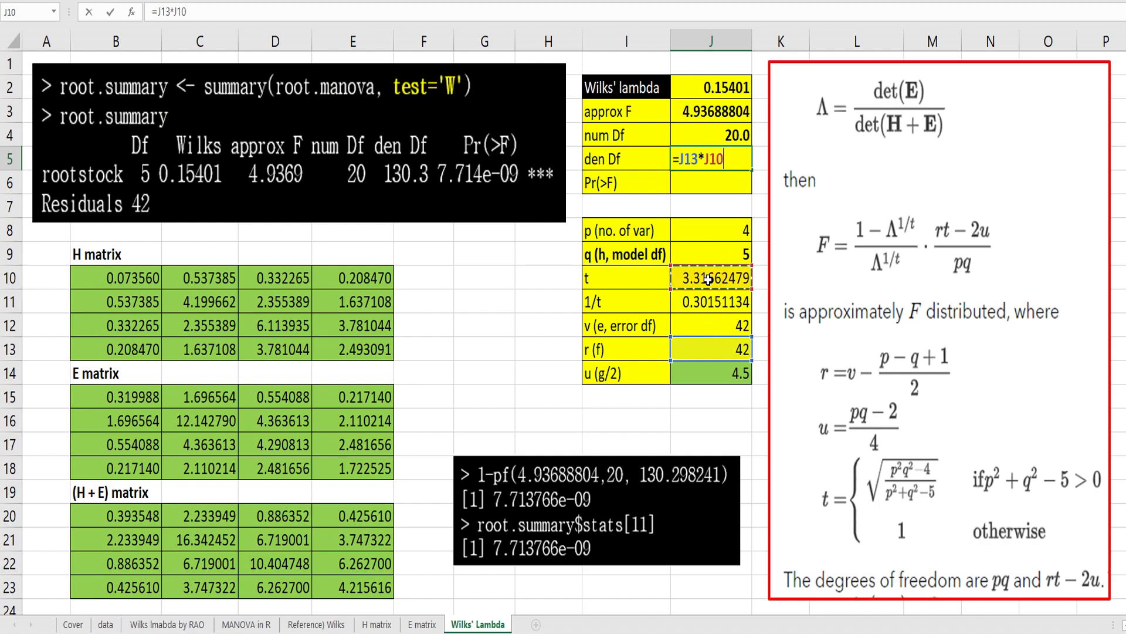
pyautogui.write('-2*')
pyautogui.click(701, 378)
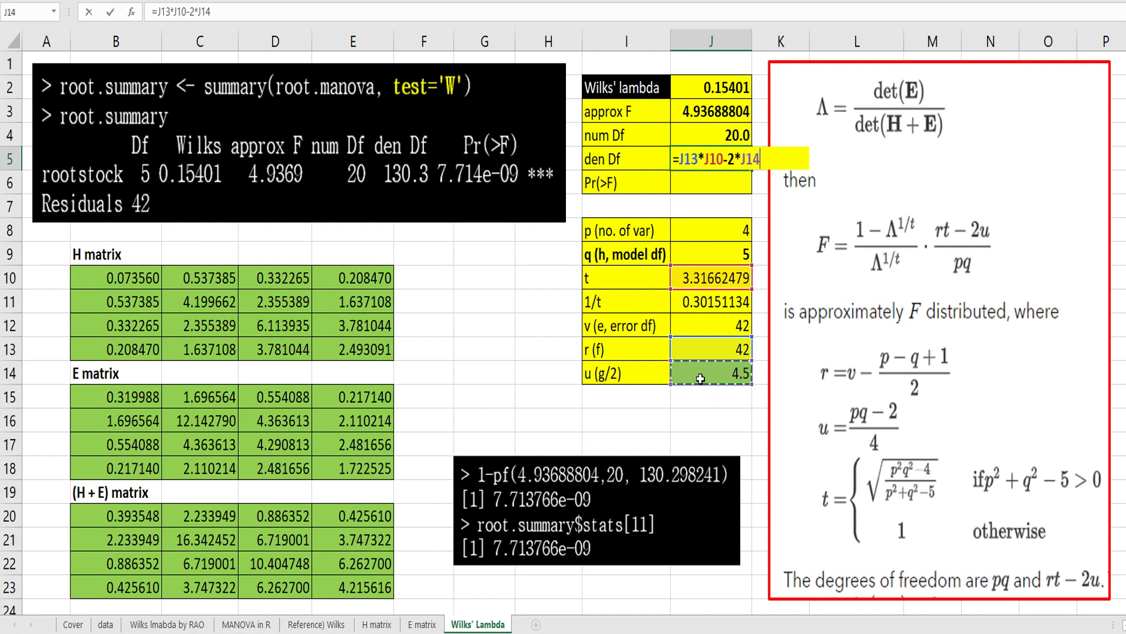
pyautogui.press('Return')
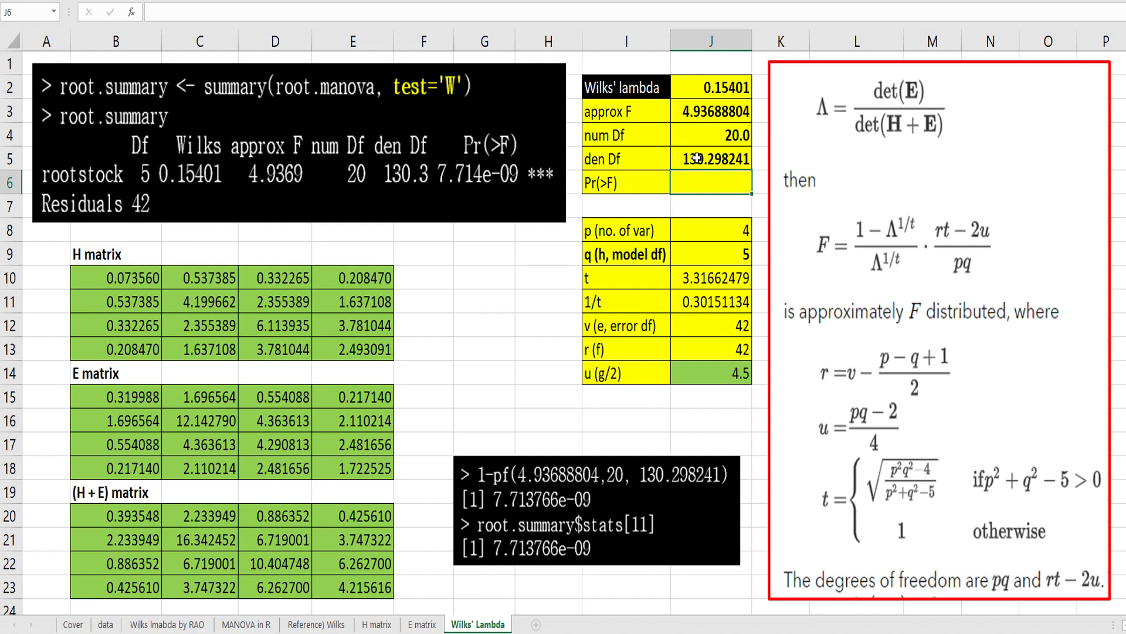
# - Move the picture of the 1-pf R output slightly upward on the sheet and select the Pr(>F) result cell J6
pyautogui.moveTo(638, 469); pyautogui.dragTo(639, 453)
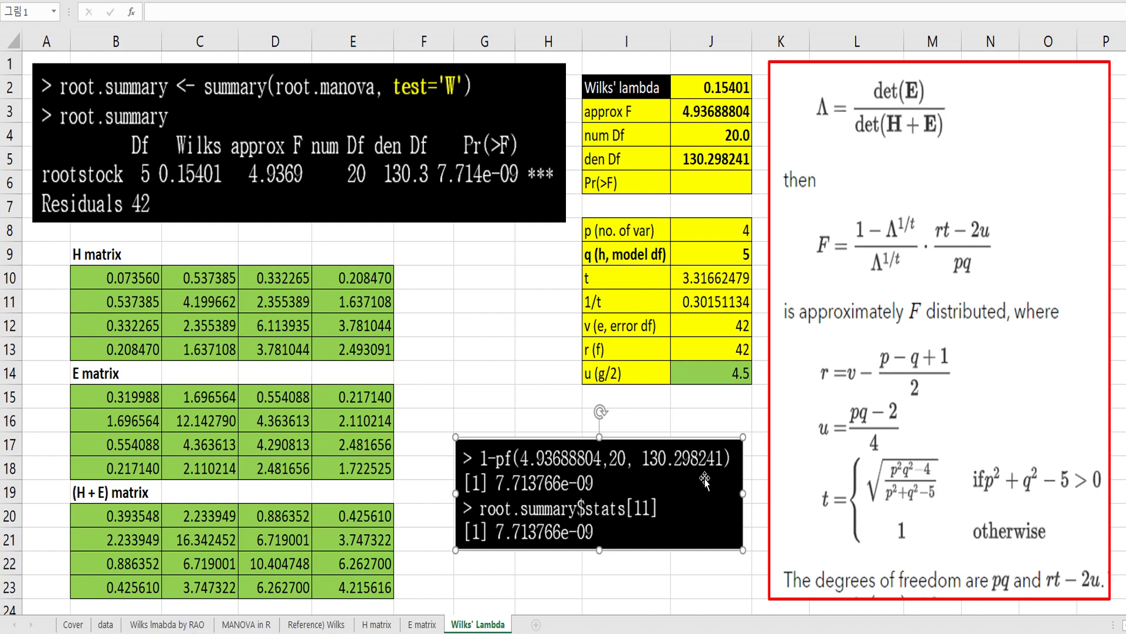
pyautogui.click(688, 182)
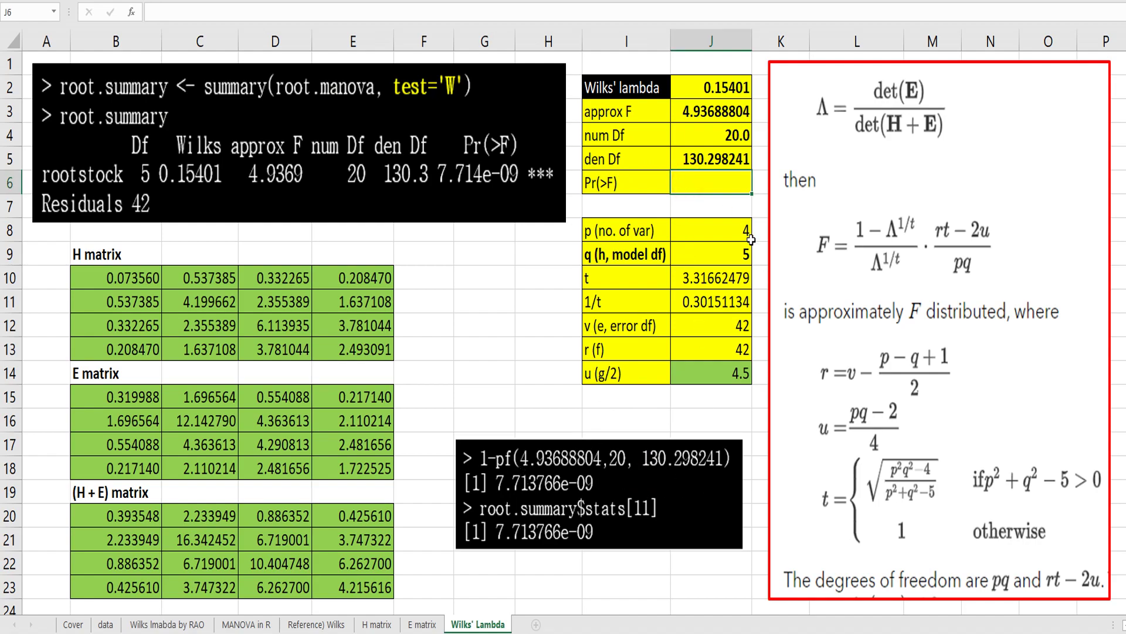